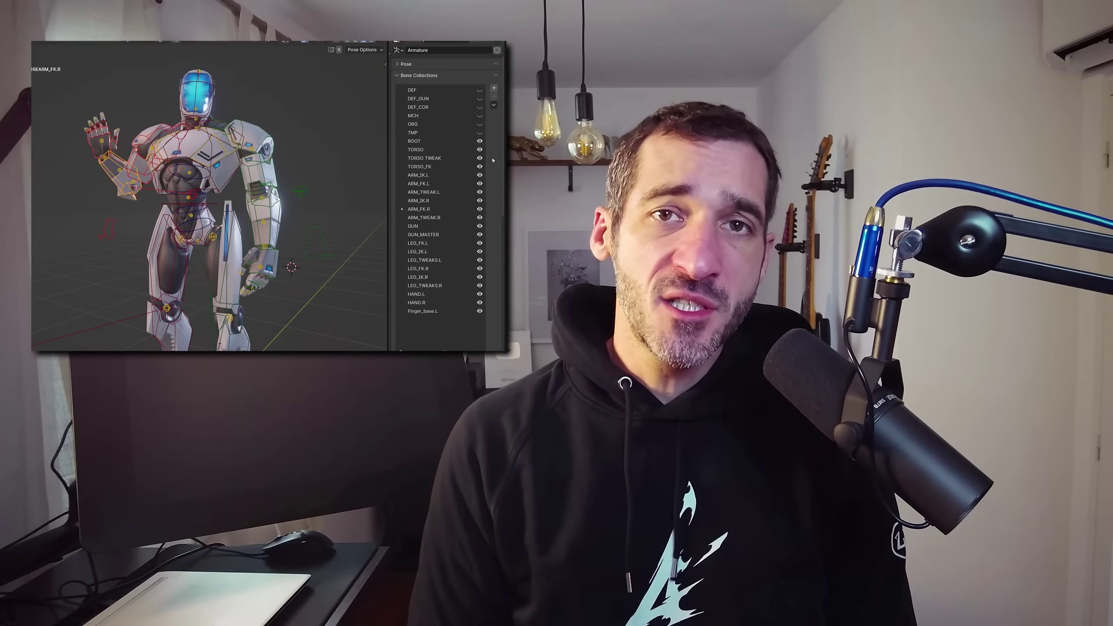
left_click_drag(480, 141, 483, 161)
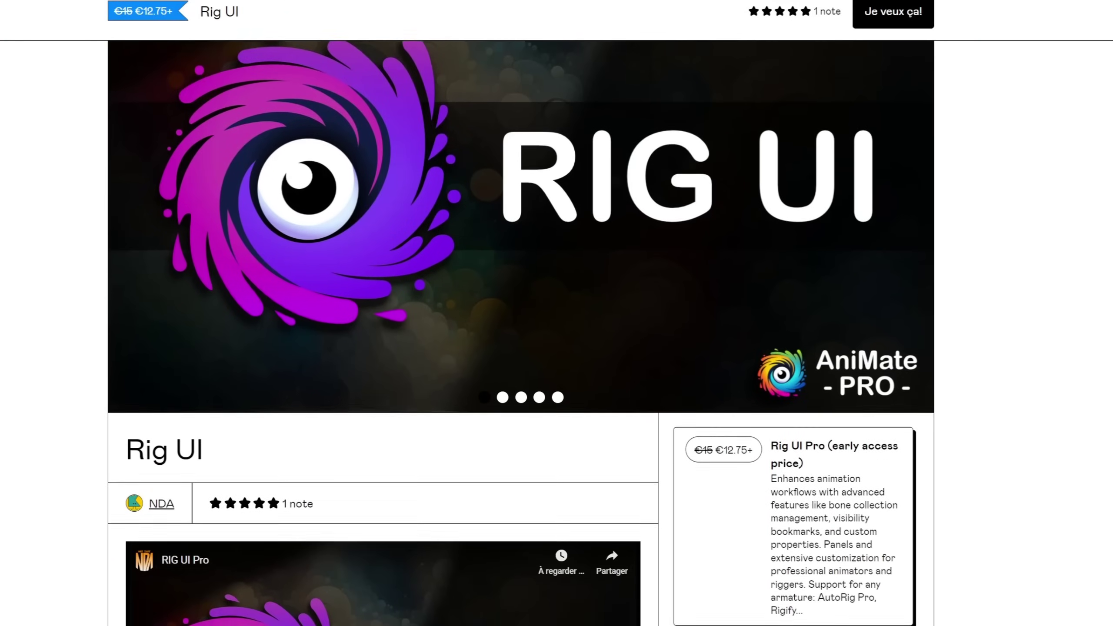
scroll(557, 314, "down", 10)
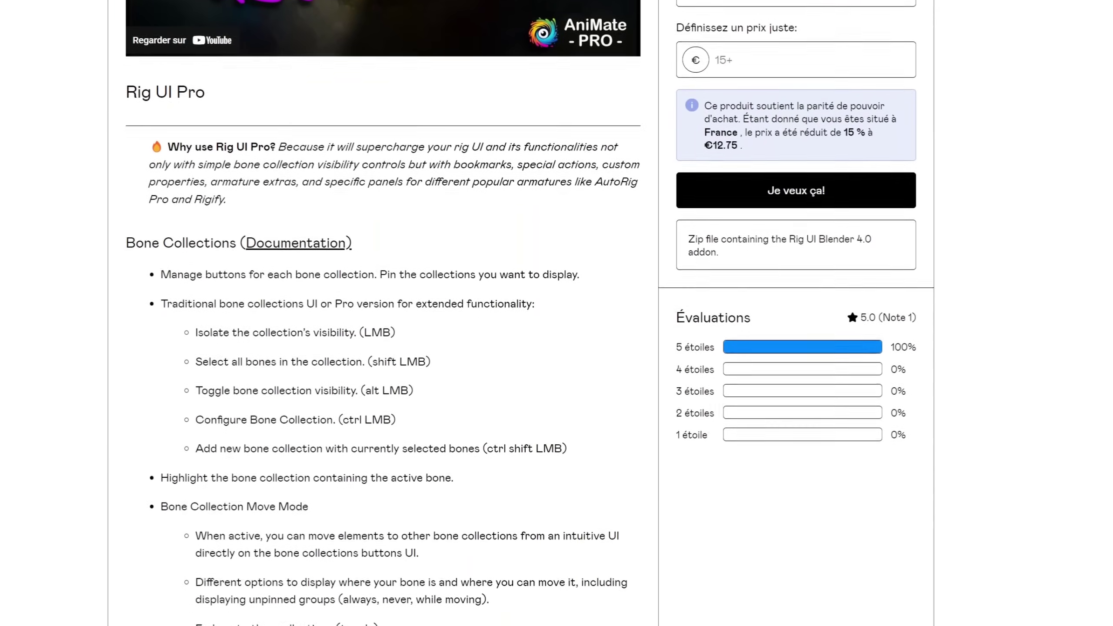
scroll(557, 314, "down", 3)
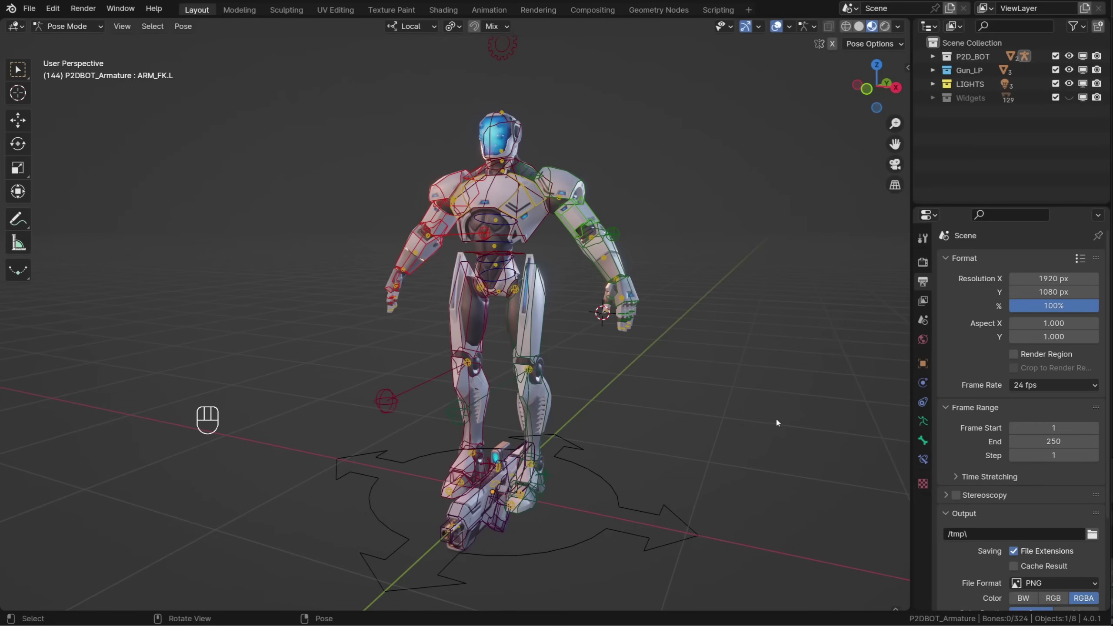
Display the armature's data properties and look through its bone collections from a front view of the robot
left_click(713, 403, "alt")
middle_click_drag(715, 407, 675, 404)
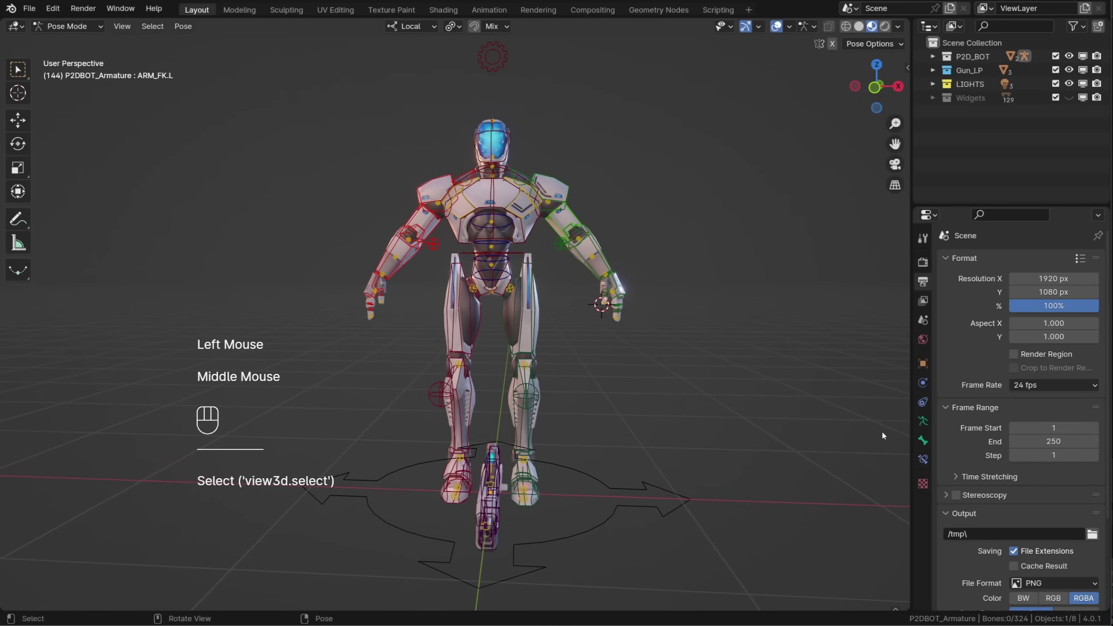
left_click(922, 427)
scroll(982, 364, "down", 5)
scroll(982, 364, "up", 4)
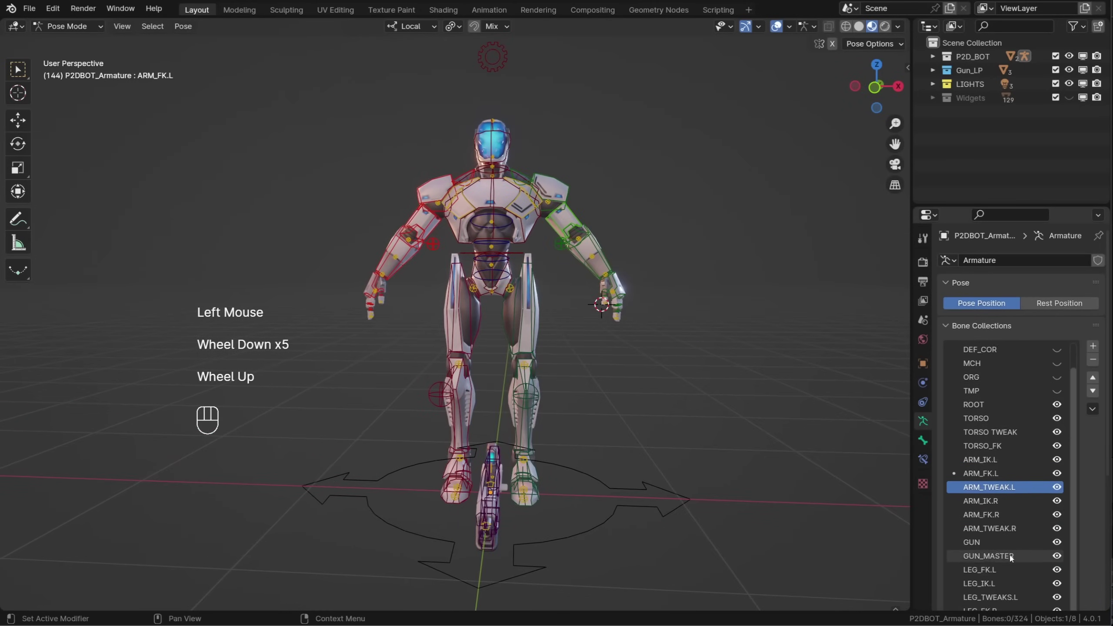
Split the 3D viewport, make the new area a Properties editor on the armature data, and enlarge its bone collections list
left_click_drag(912, 25, 641, 28)
left_click(656, 26)
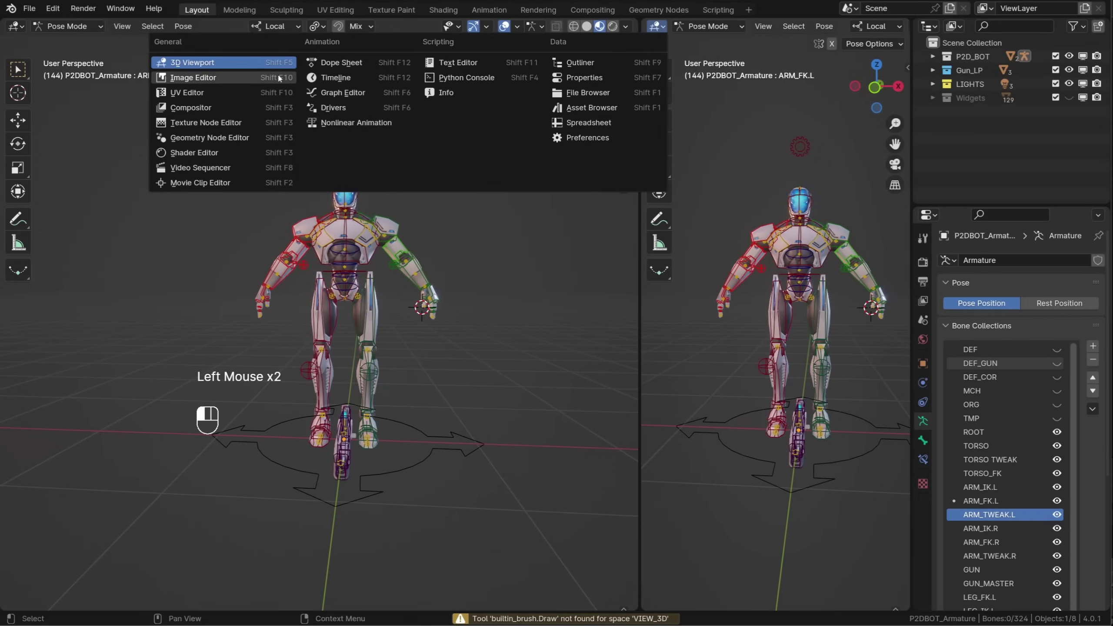
left_click(608, 76)
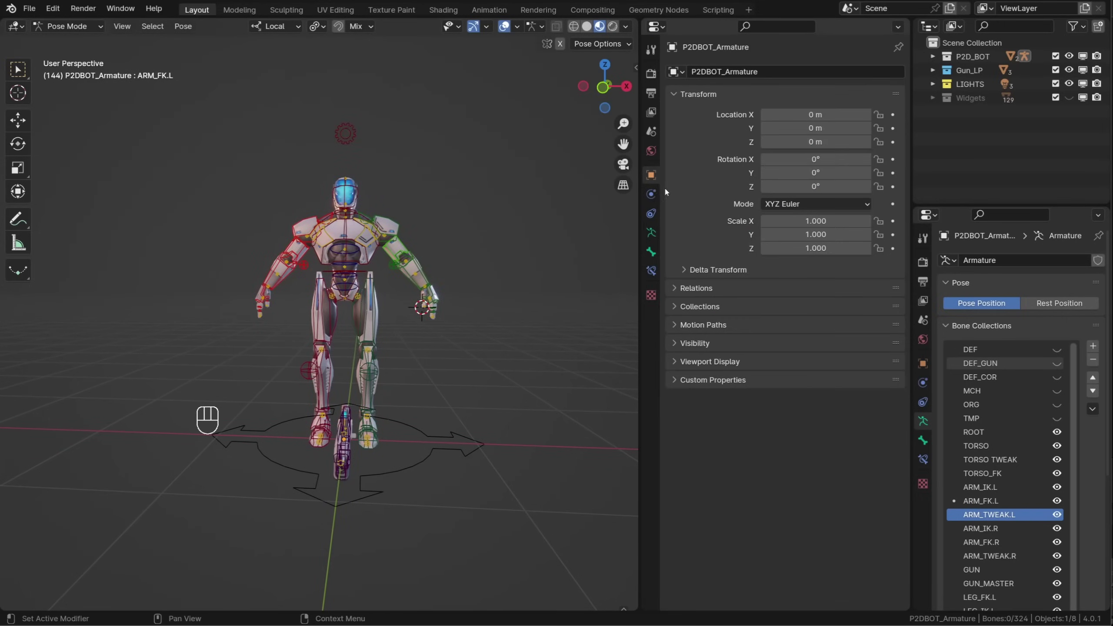
left_click(652, 233)
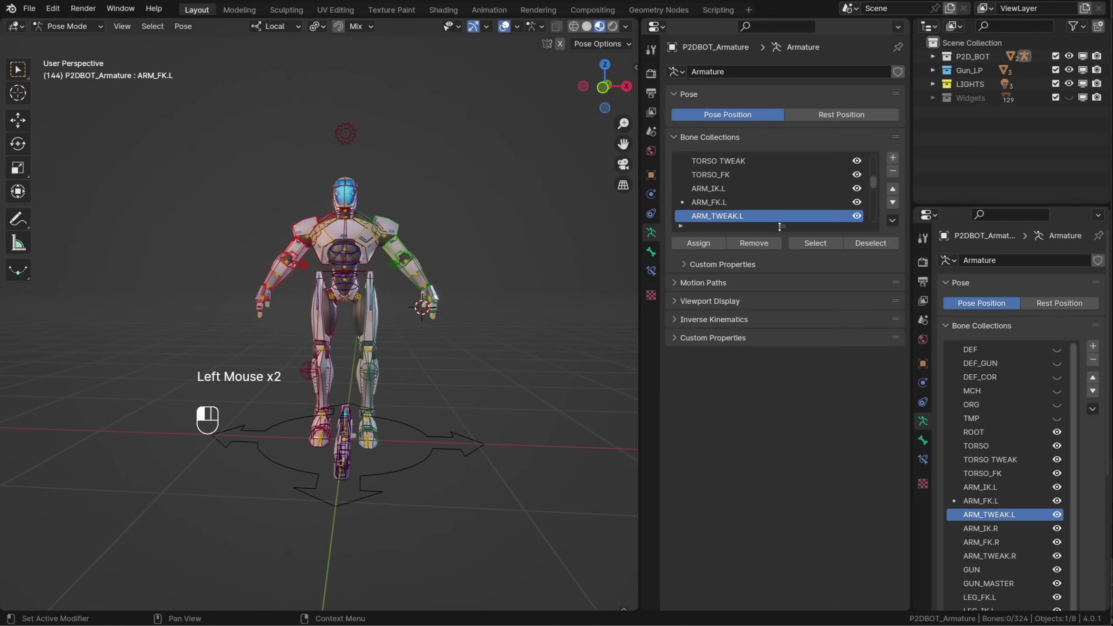
left_click_drag(780, 226, 782, 529)
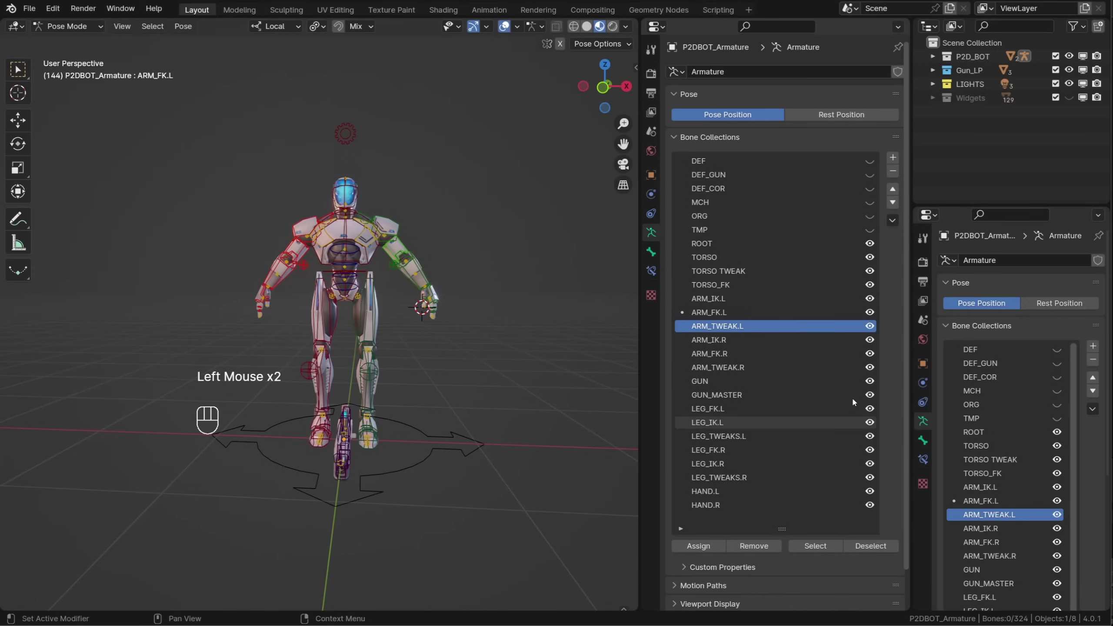
Pin the armature data in the new Properties editor and select the robot's torso bone in the viewport
left_click(897, 47)
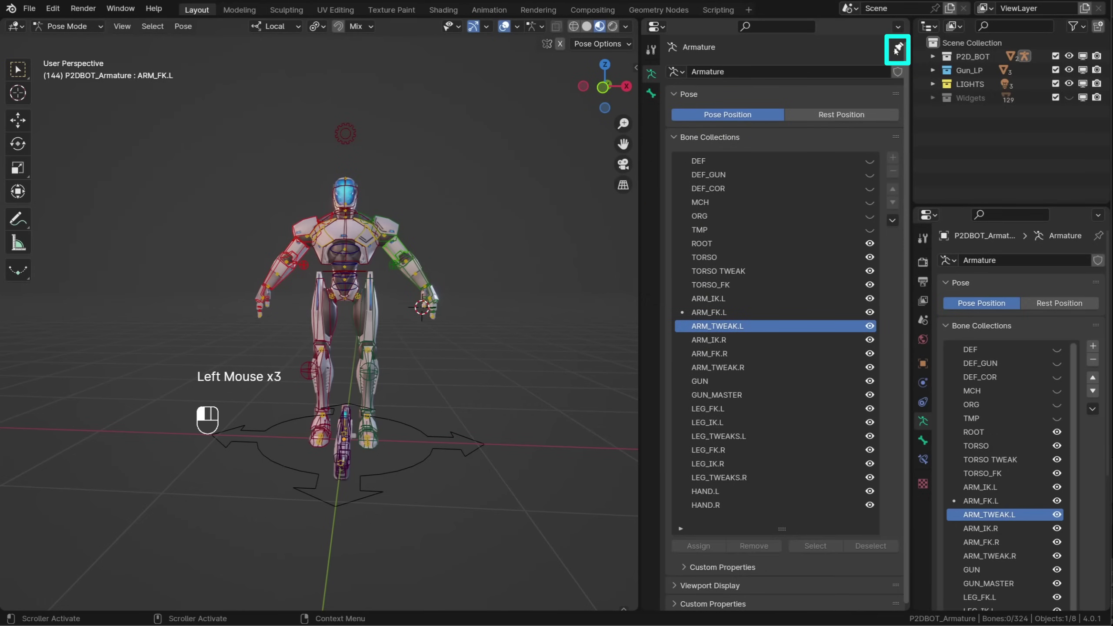
middle_click_drag(452, 324, 416, 303, "shift")
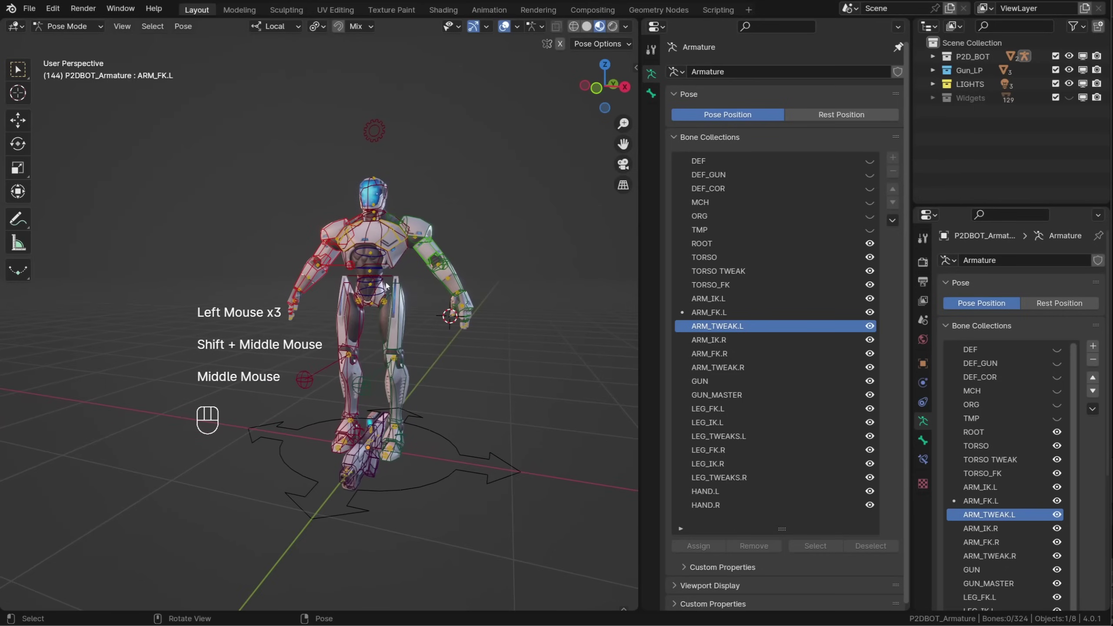
left_click(383, 277)
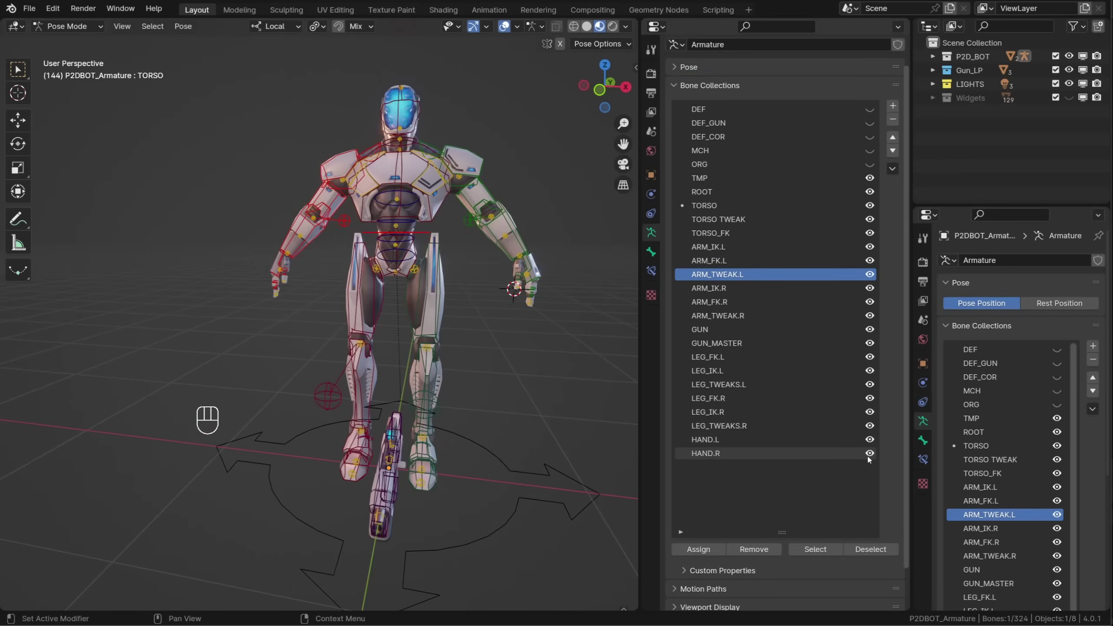
Hide all visible bone collections of the armature and show only LEG_IK.L
mouse_move(870, 453)
left_mouse_down()
mouse_move(860, 334)
mouse_move(870, 178)
left_mouse_up()
left_click_drag(871, 344, 870, 370)
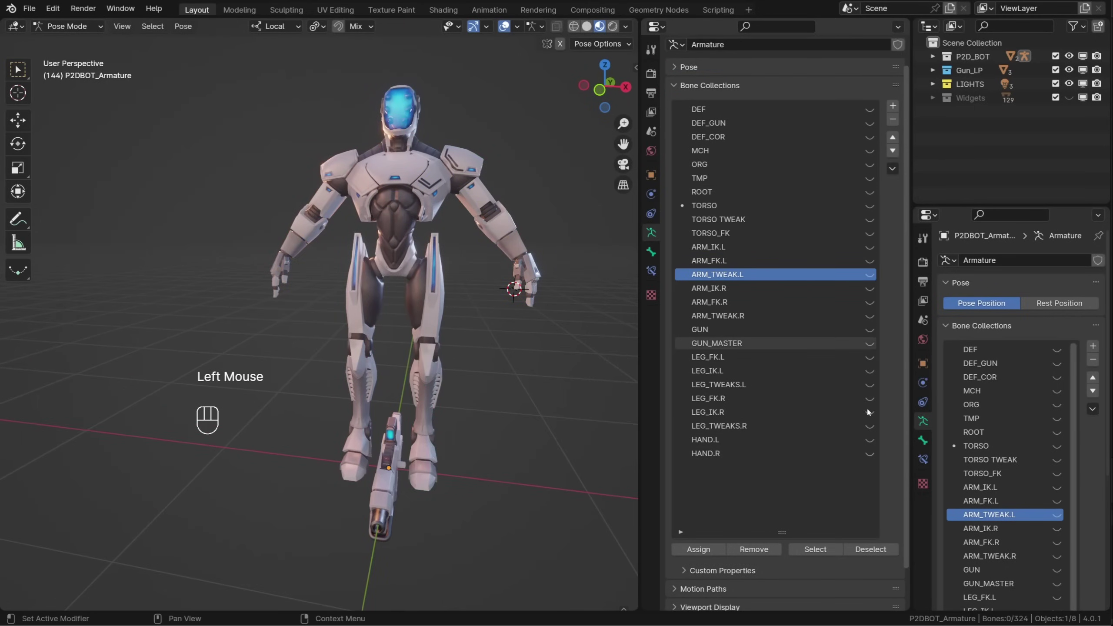
left_click(870, 261)
left_click(870, 261)
left_click(871, 371)
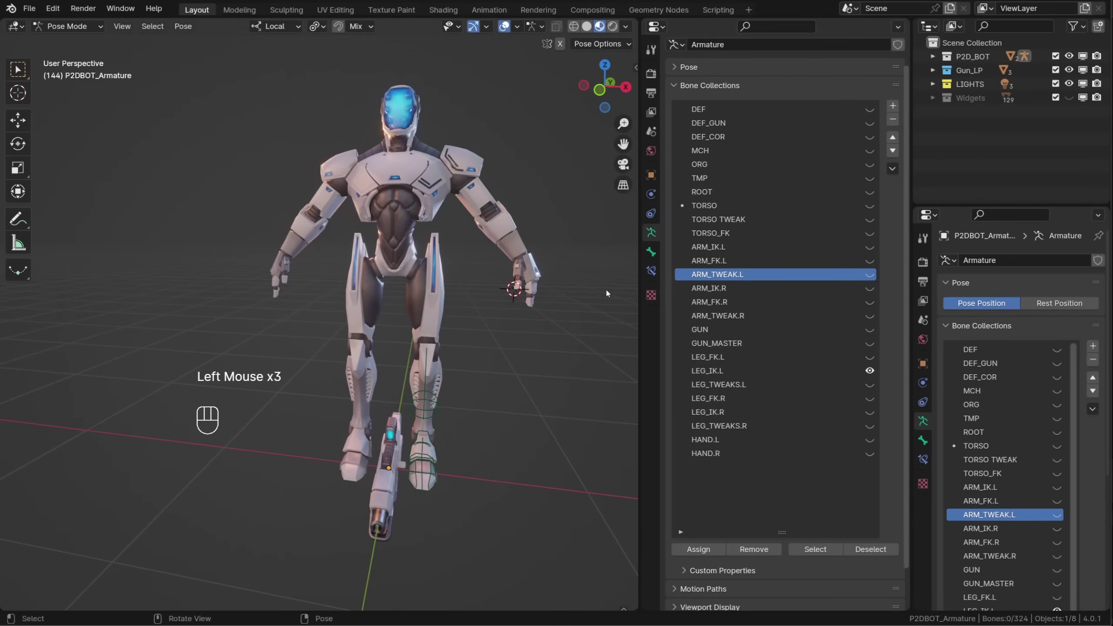
Move the left foot's TOES_IK.L bone to the GUN bone collection and make that collection visible
left_click(703, 372)
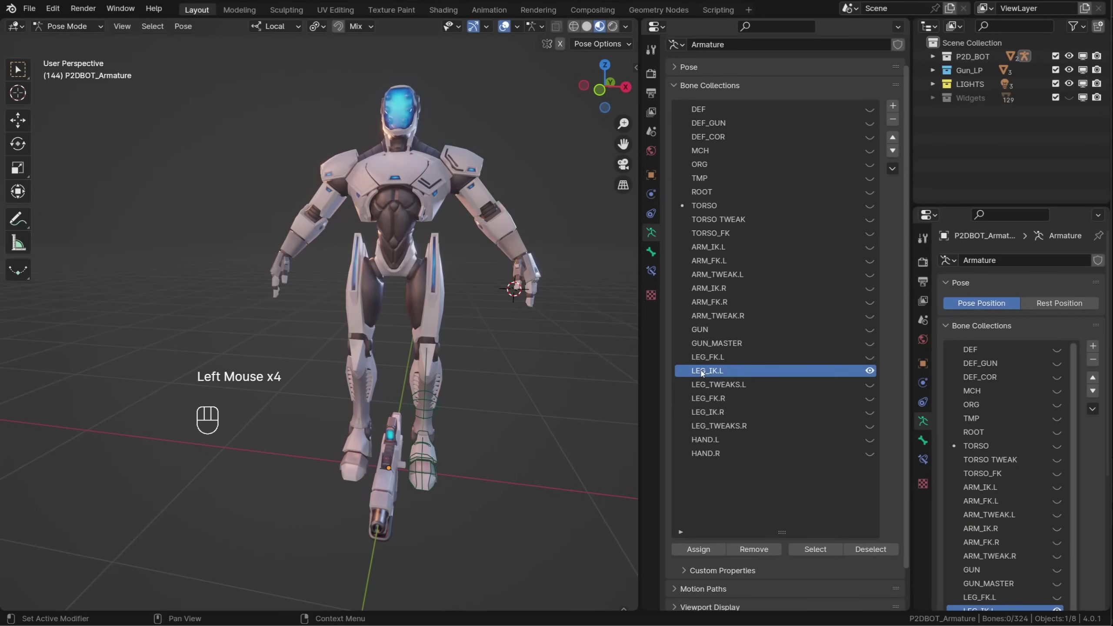
left_click(430, 471)
middle_click_drag(430, 471, 416, 487)
key("m")
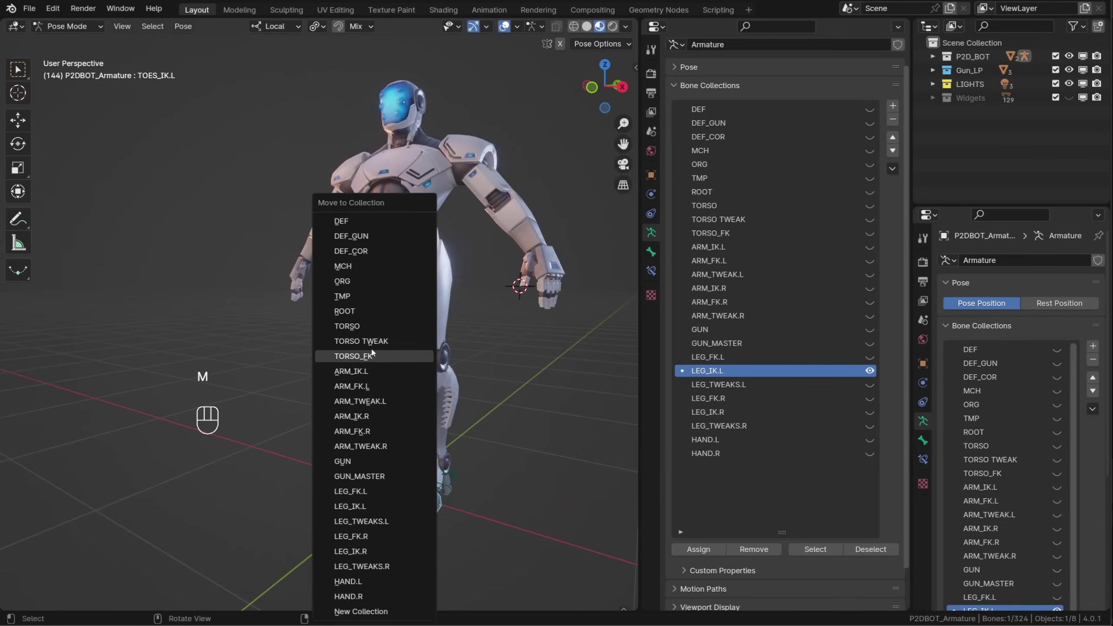
left_click(360, 463)
left_click(870, 330)
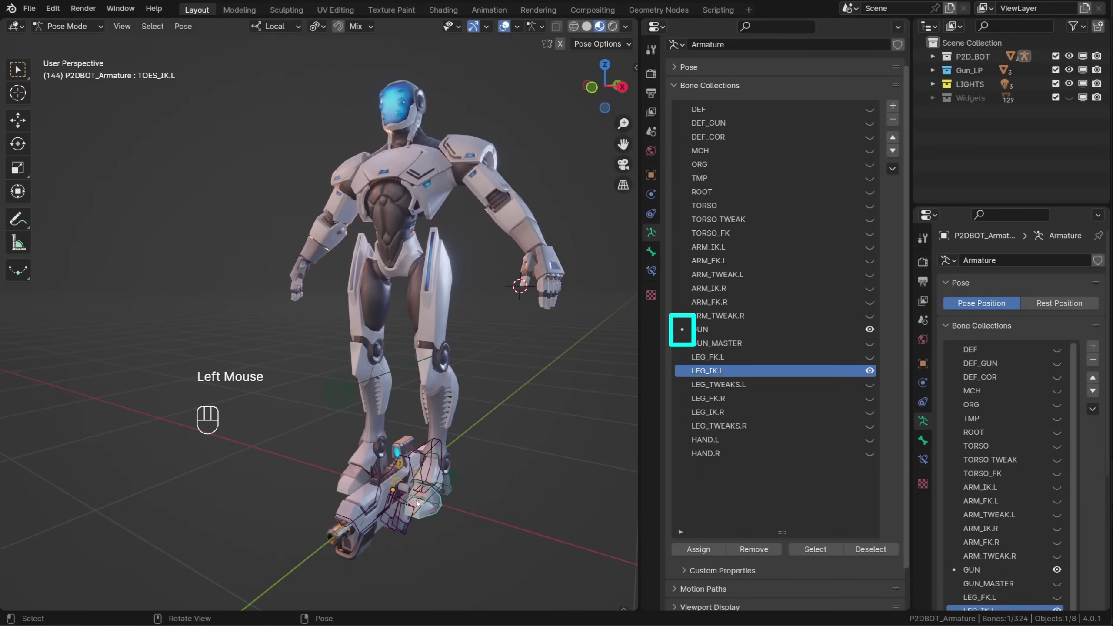
key("shift+m")
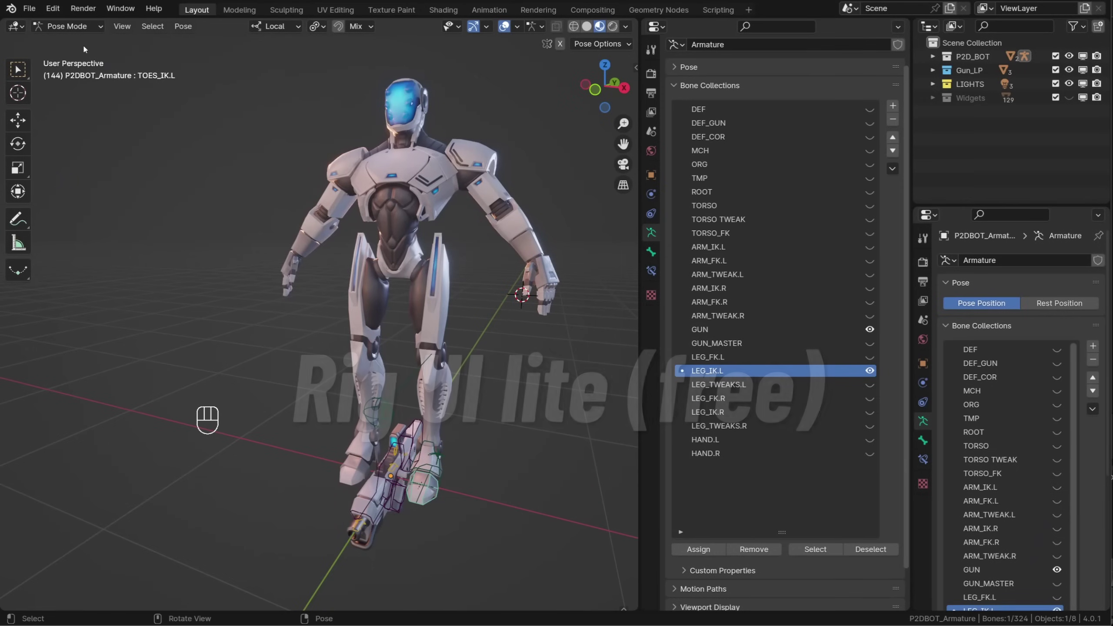
Install the add-on Rig_UI_v1.0.1_basic.zip through Blender's preferences
left_click(52, 8)
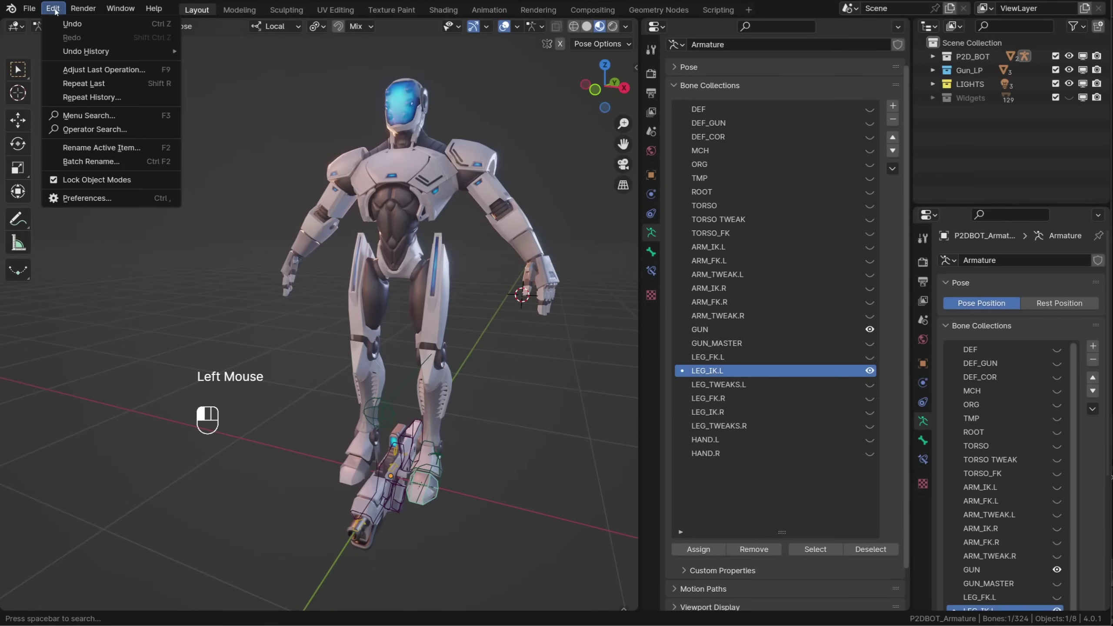
left_click(88, 198)
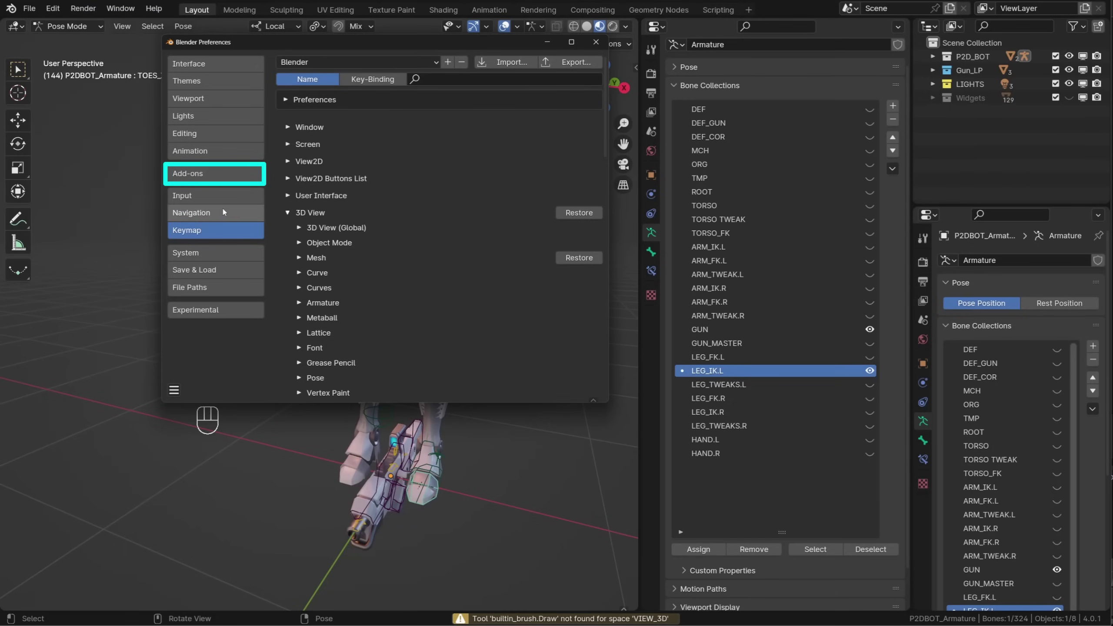
left_click(215, 173)
left_click(505, 64)
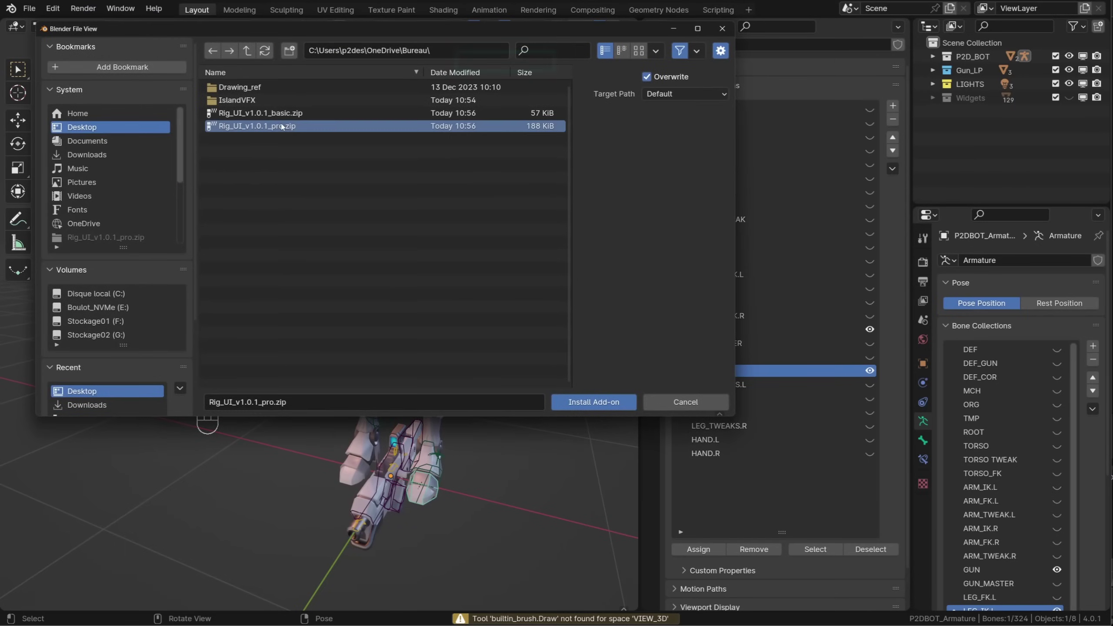
left_click(289, 113)
left_click(629, 402)
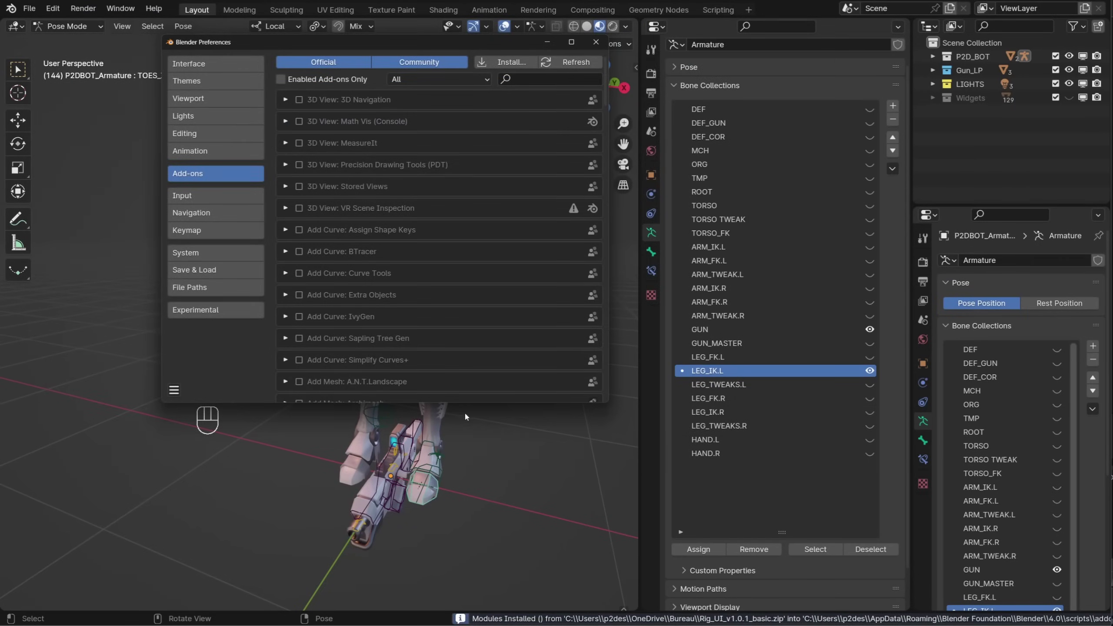
Enable the Rig UI add-on, review its panel settings, and close the preferences
left_click(299, 186)
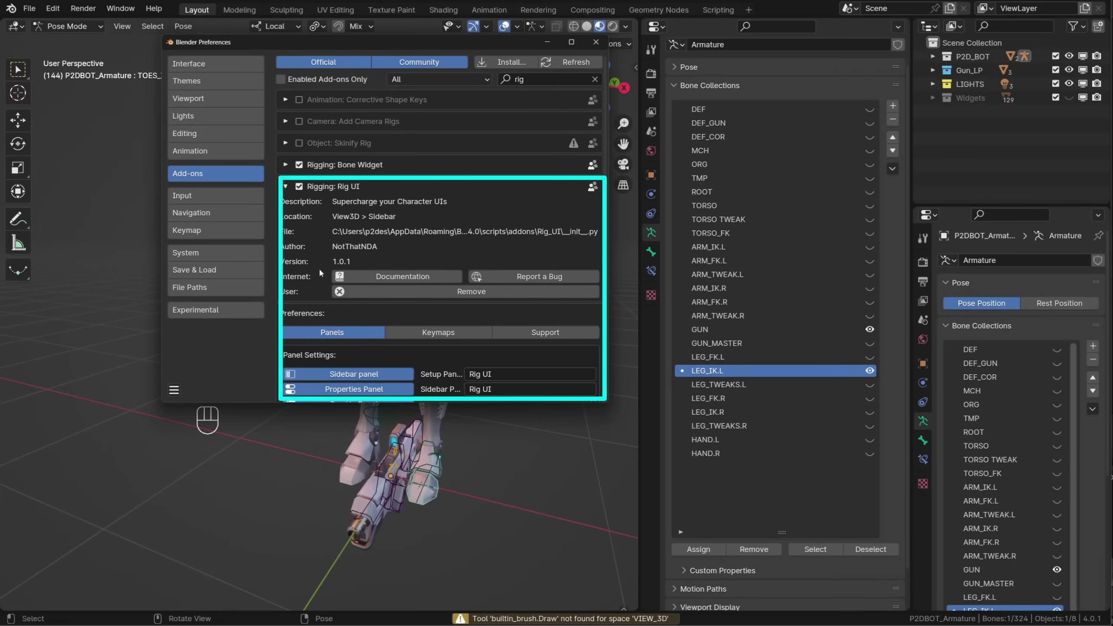
scroll(318, 268, "down", 4)
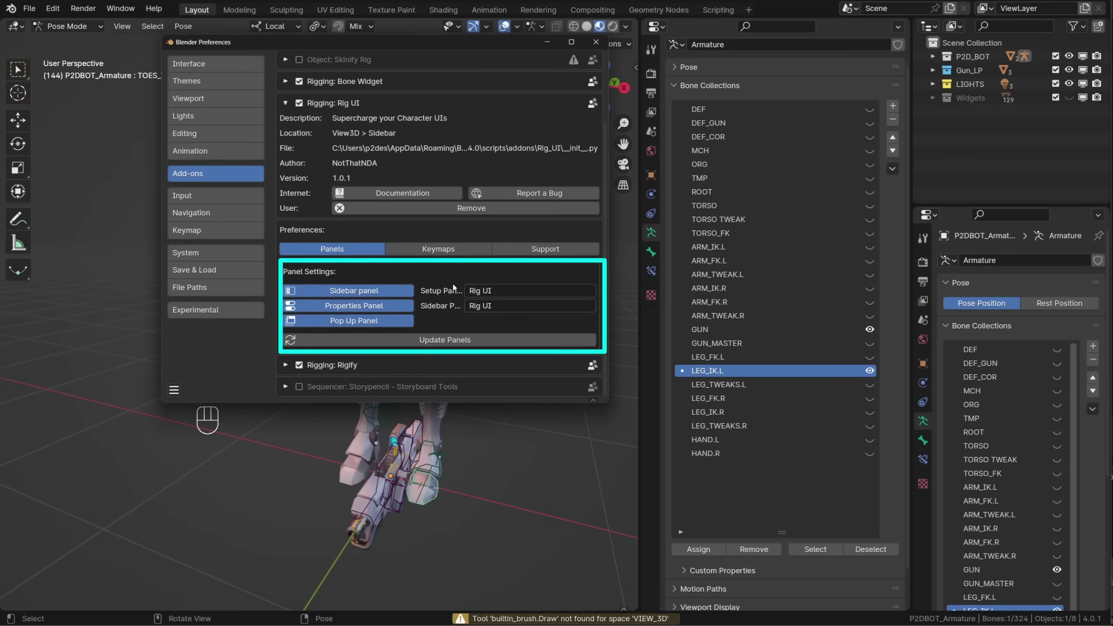
left_click(596, 42)
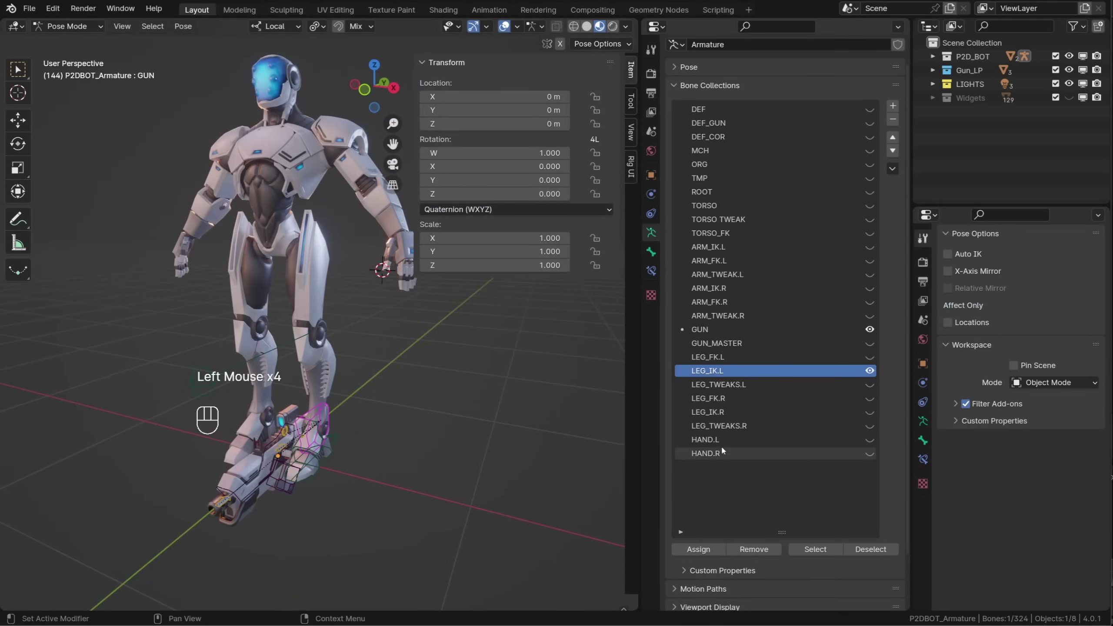
Show the Rig UI panel in the viewport sidebar, collapse the Rig UI Preview, and turn on Edit Mode
left_click(631, 166)
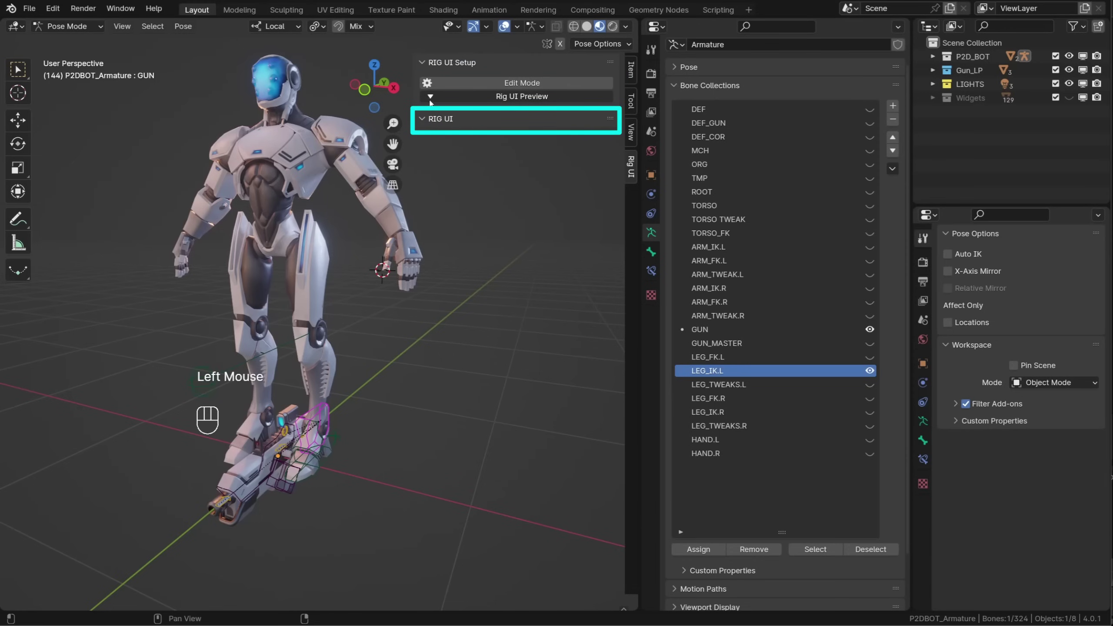
key("alt")
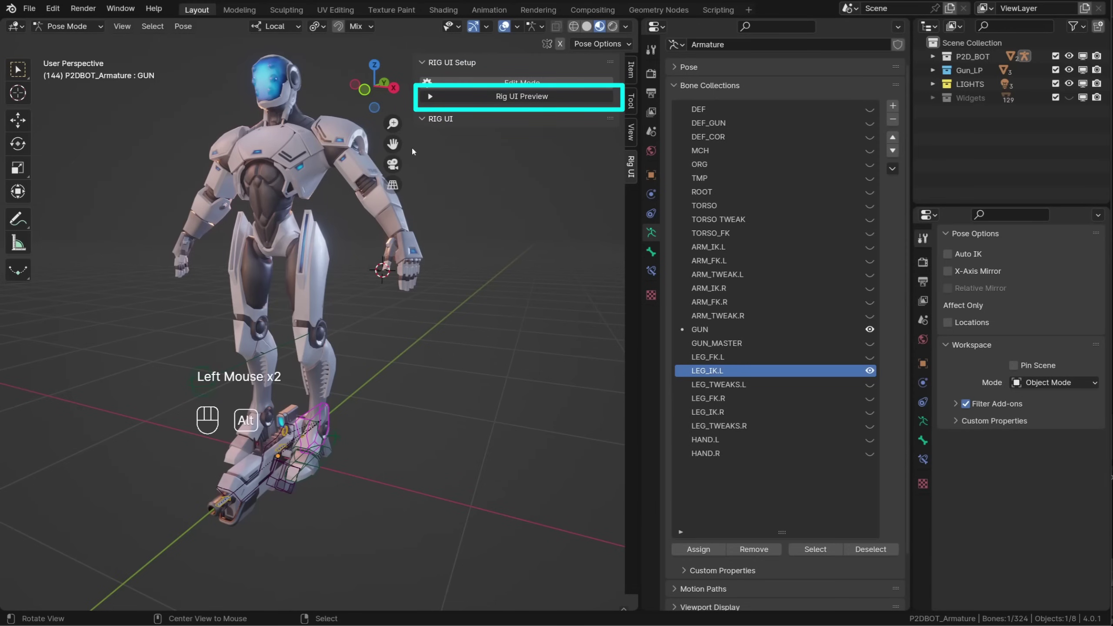
middle_click_drag(413, 152, 450, 145)
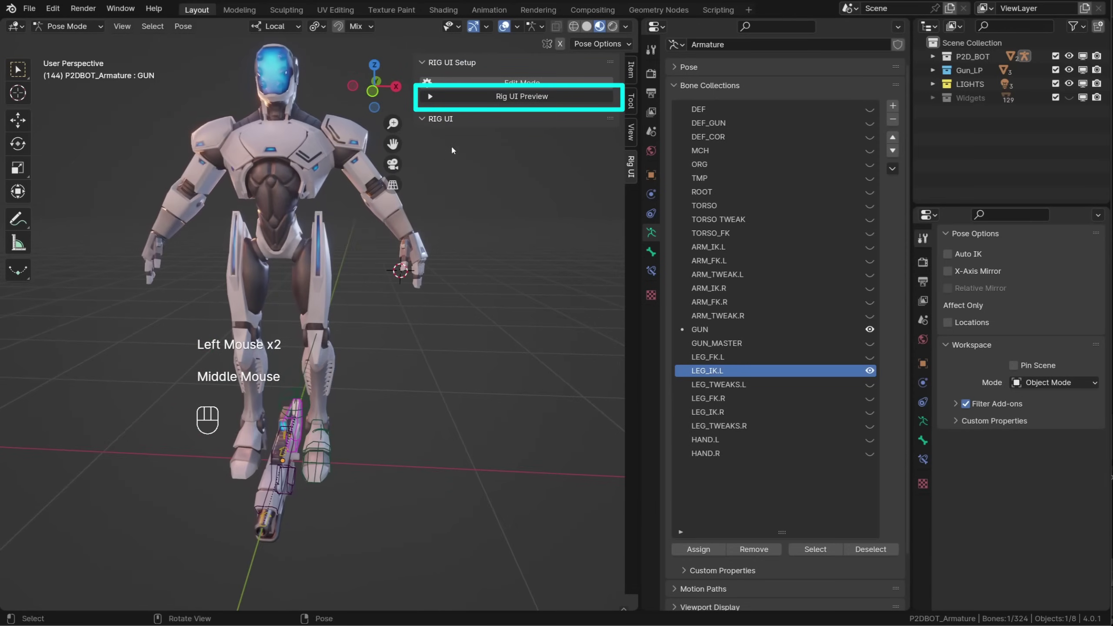
left_click(510, 85)
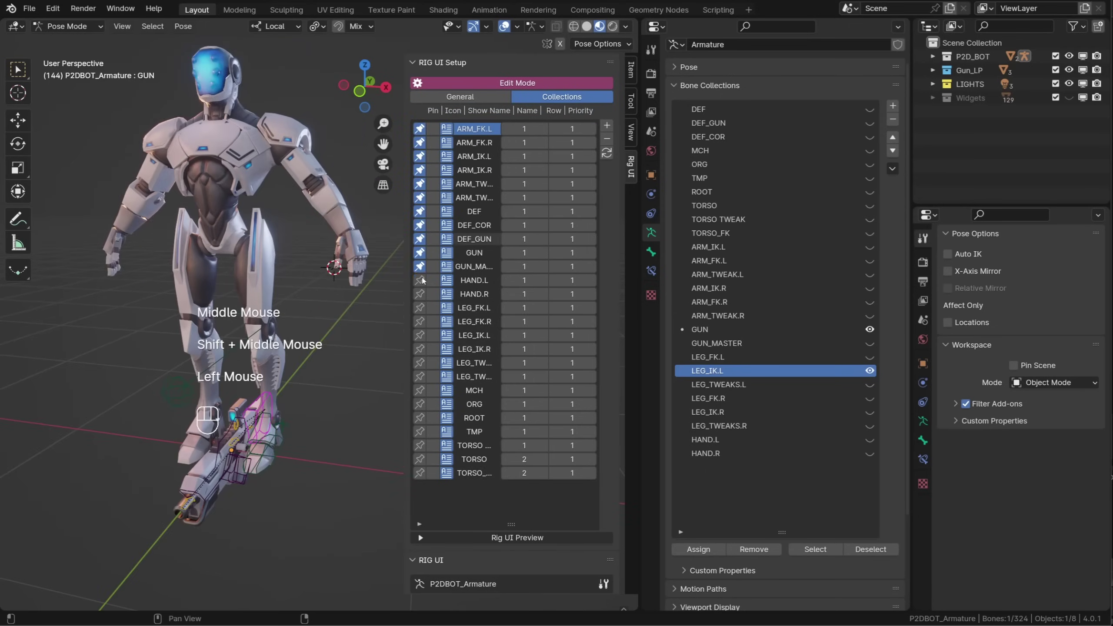
Pin the bone collections from ARM_FK.L through LEG_TWEAKS.R for the Rig UI, and unpin DEF_COR and DEF_GUN
mouse_move(476, 368)
middle_mouse_down()
mouse_move(475, 307)
mouse_move(476, 368)
middle_mouse_up()
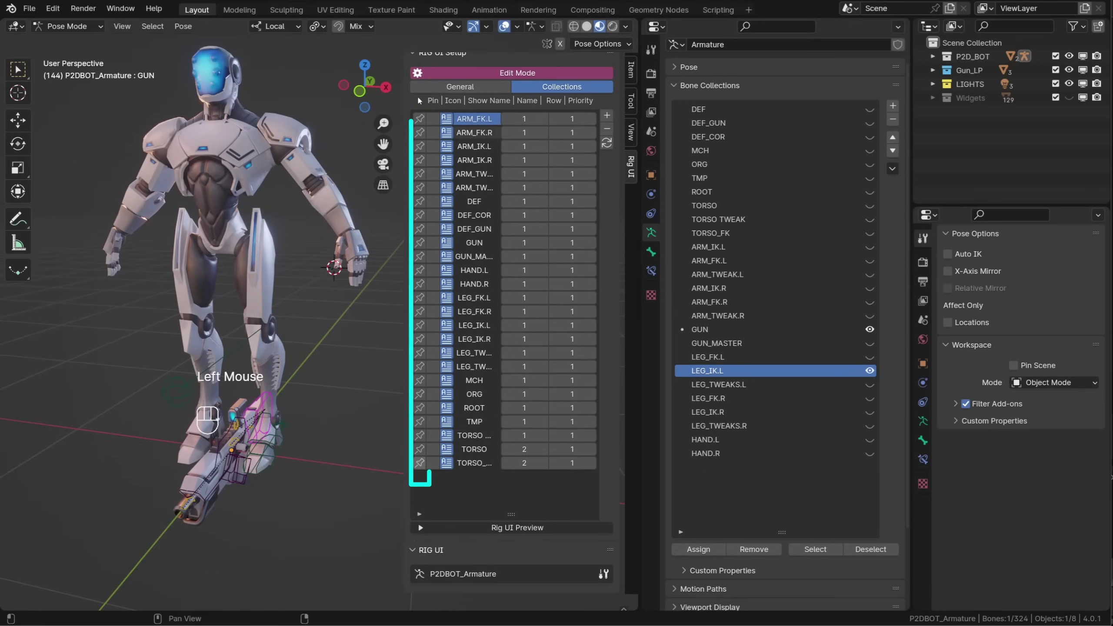
left_click_drag(420, 366, 420, 119)
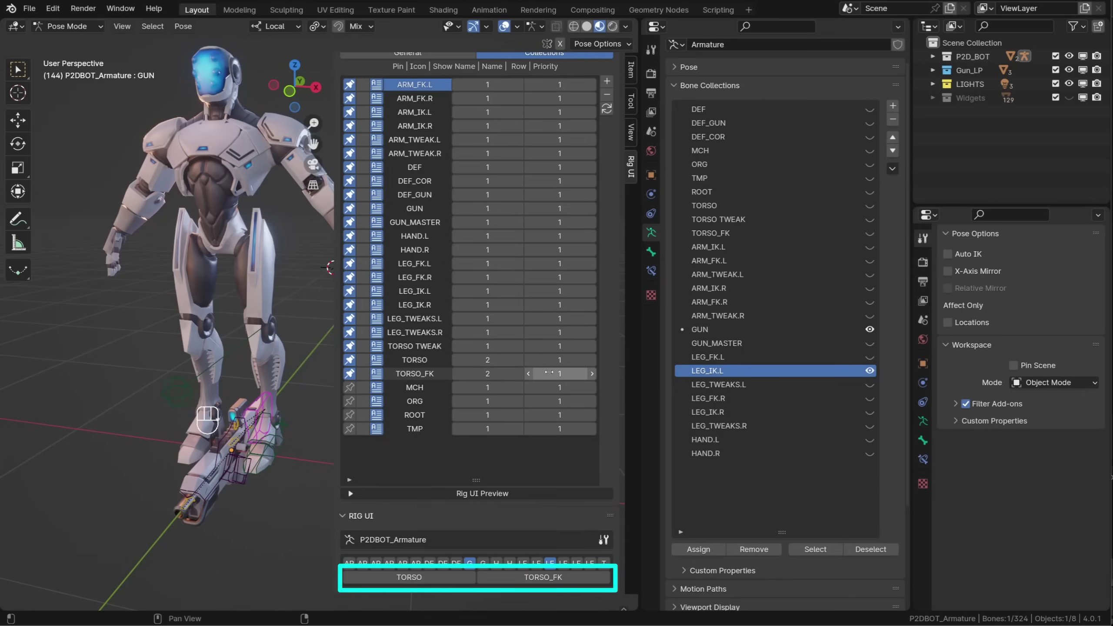
left_click_drag(350, 195, 349, 181)
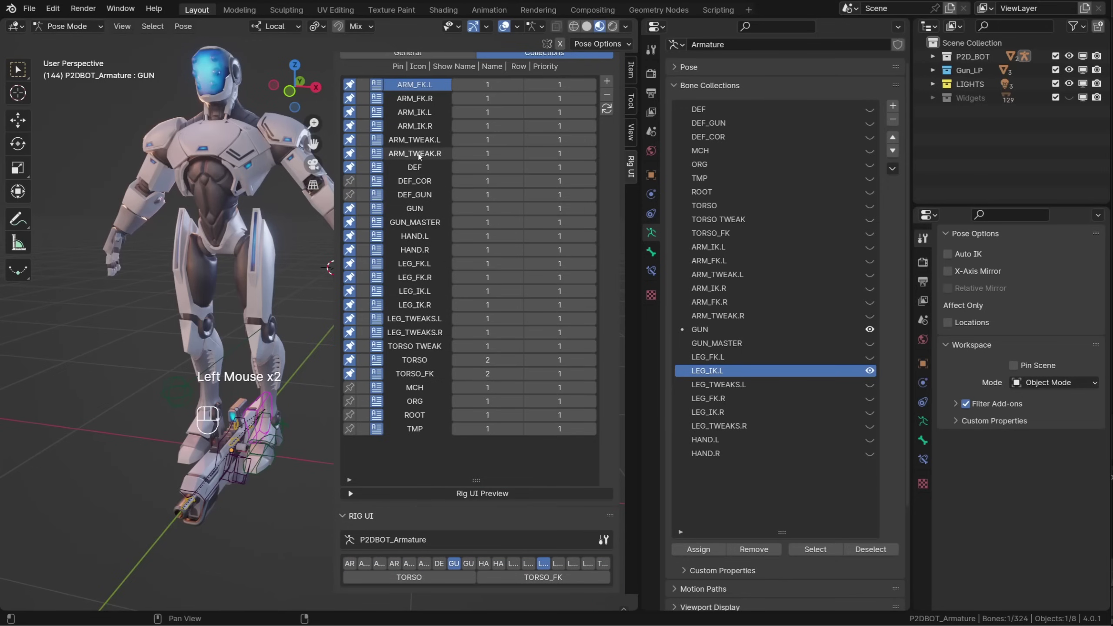
Arrange the Rig UI buttons with the ARM_FK collections on row 3 and TORSO TWEAK at priority 3, then toggle TORSO TWEAK's visibility
left_click_drag(488, 94, 504, 94)
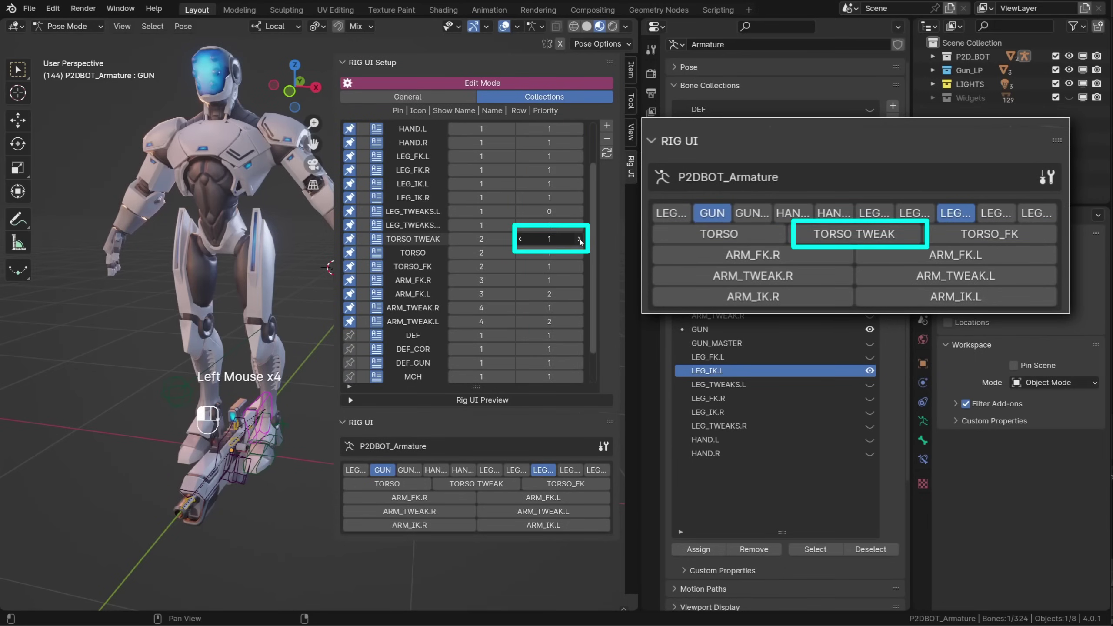
left_click(580, 240)
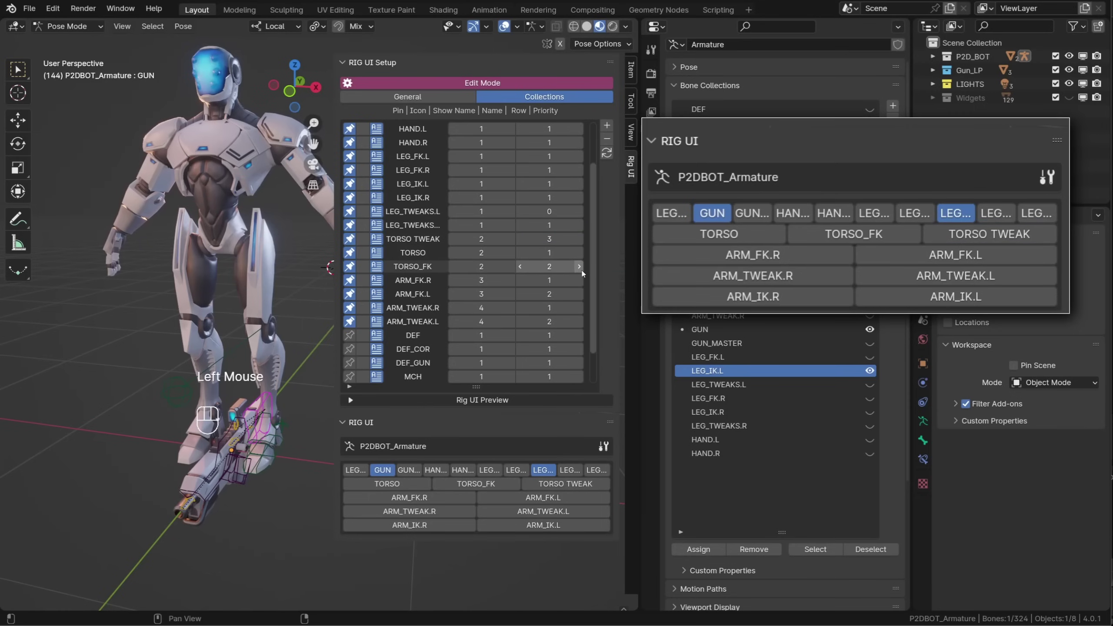
left_click(559, 484)
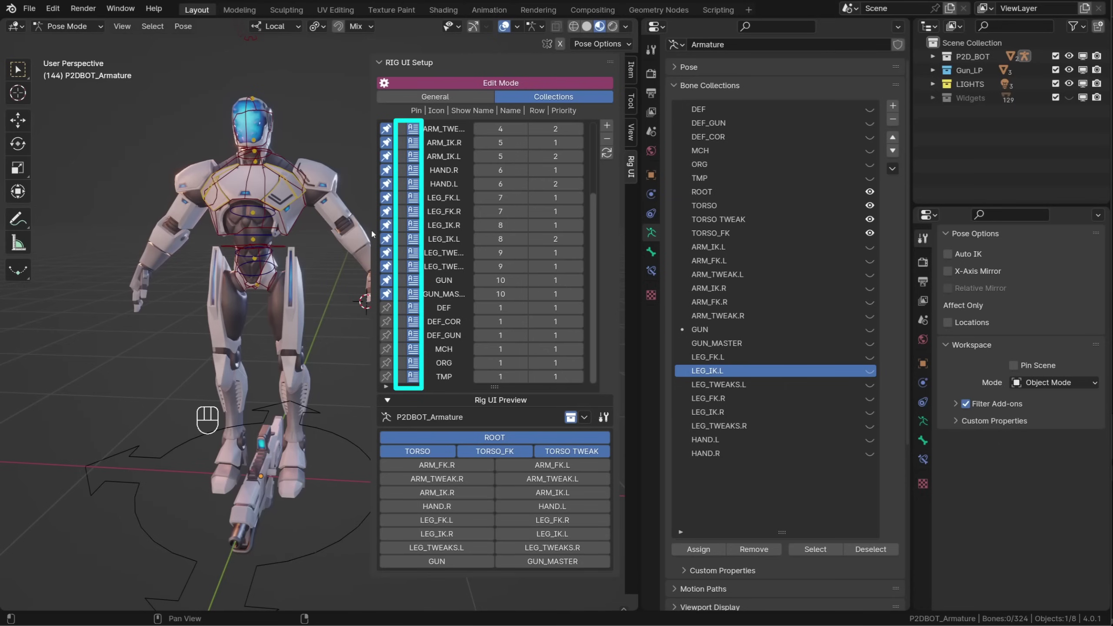
Hide the button names of ARM_IK.R, ARM_IK.L and HAND.R, and show all three names again
left_click(413, 143)
left_click(412, 156)
left_click(412, 170)
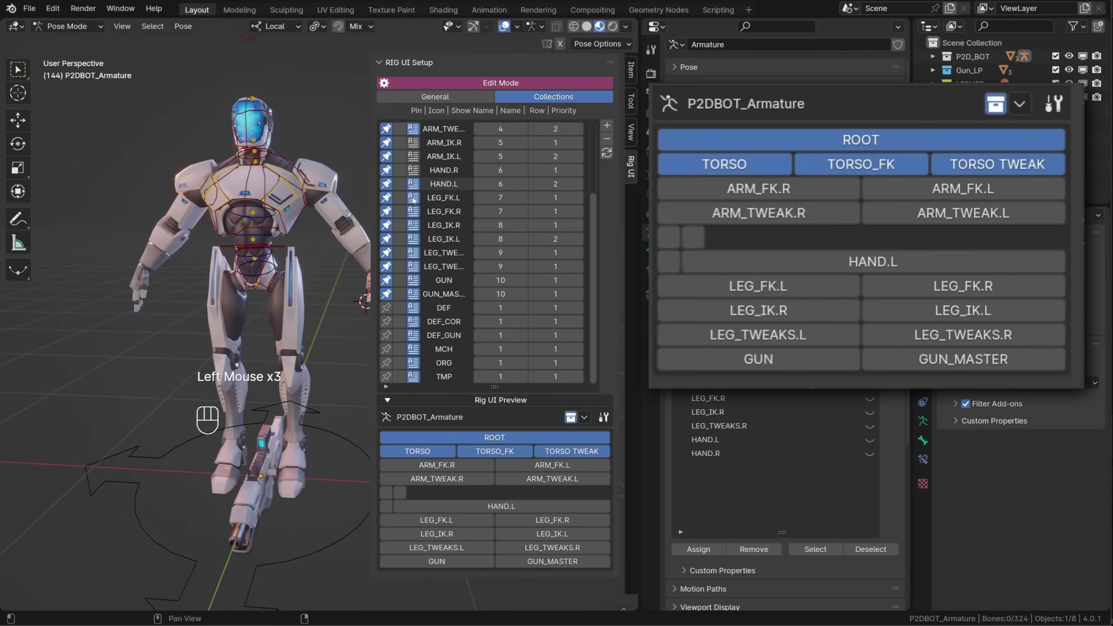
left_click(413, 170)
left_click(412, 156)
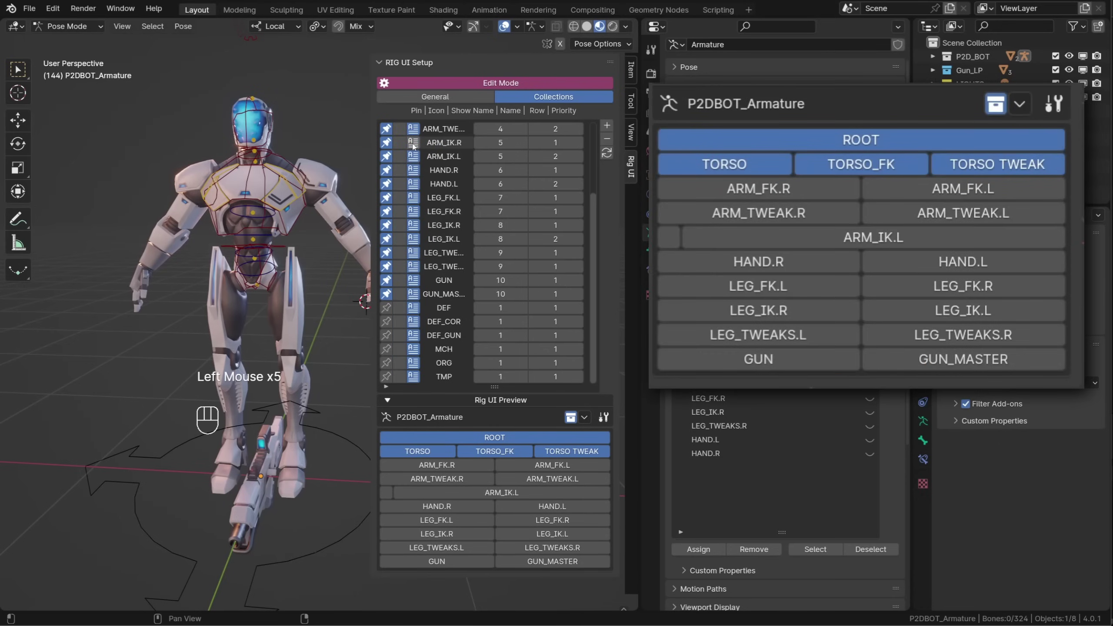
left_click(412, 143)
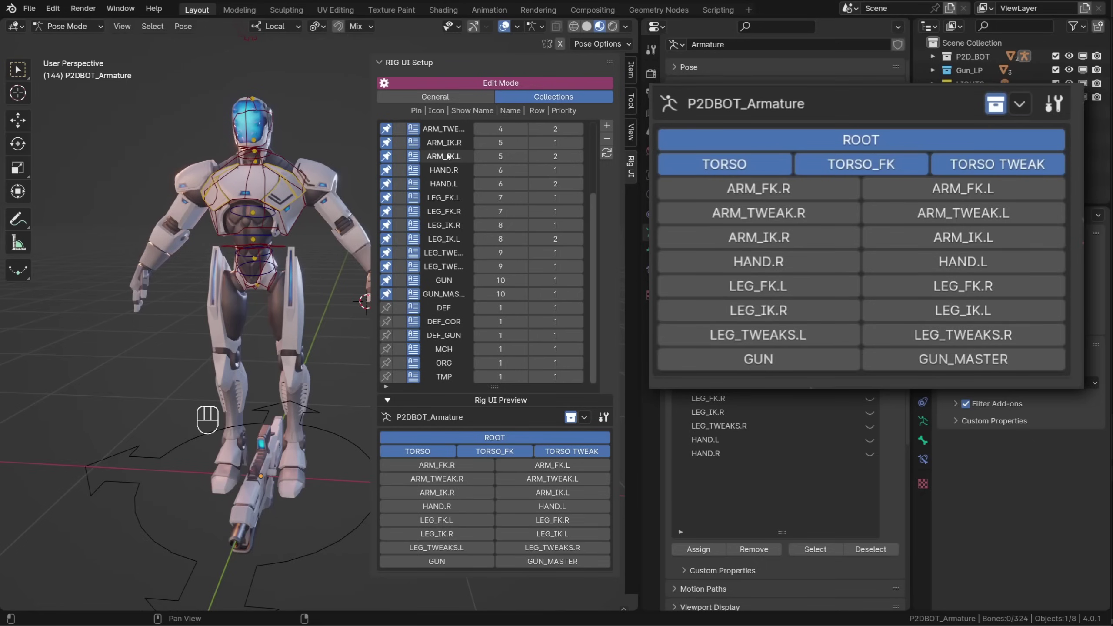
Replace the TORSO TWEAK button's name with an icon and toggle the collection's visibility from that button
scroll(448, 157, "up", 7)
double_click(413, 173)
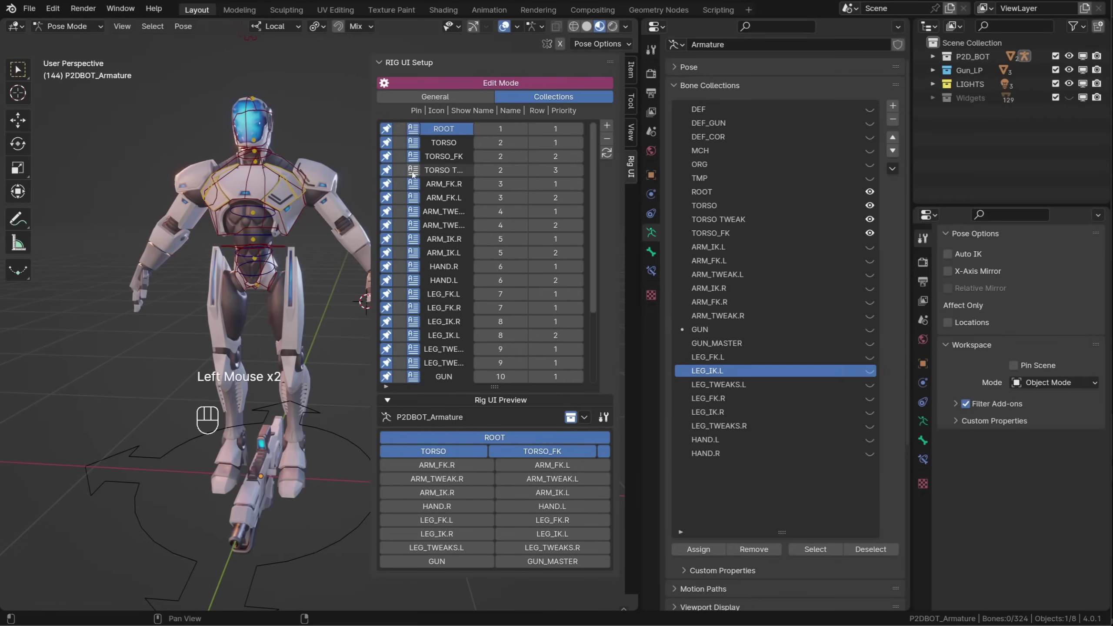
left_click(413, 173)
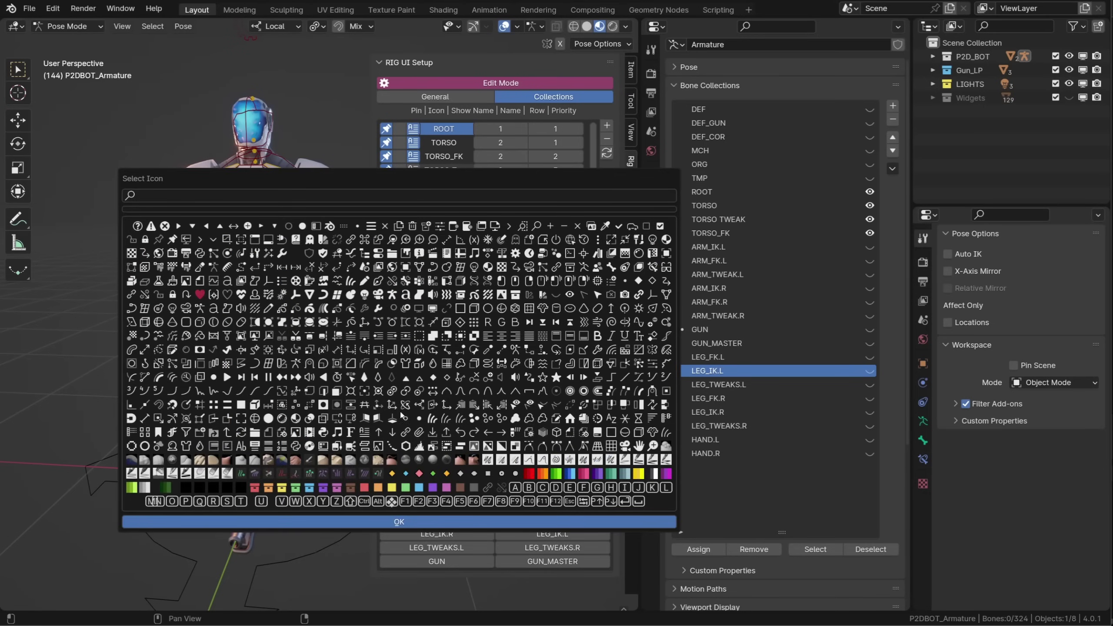
left_click(307, 321)
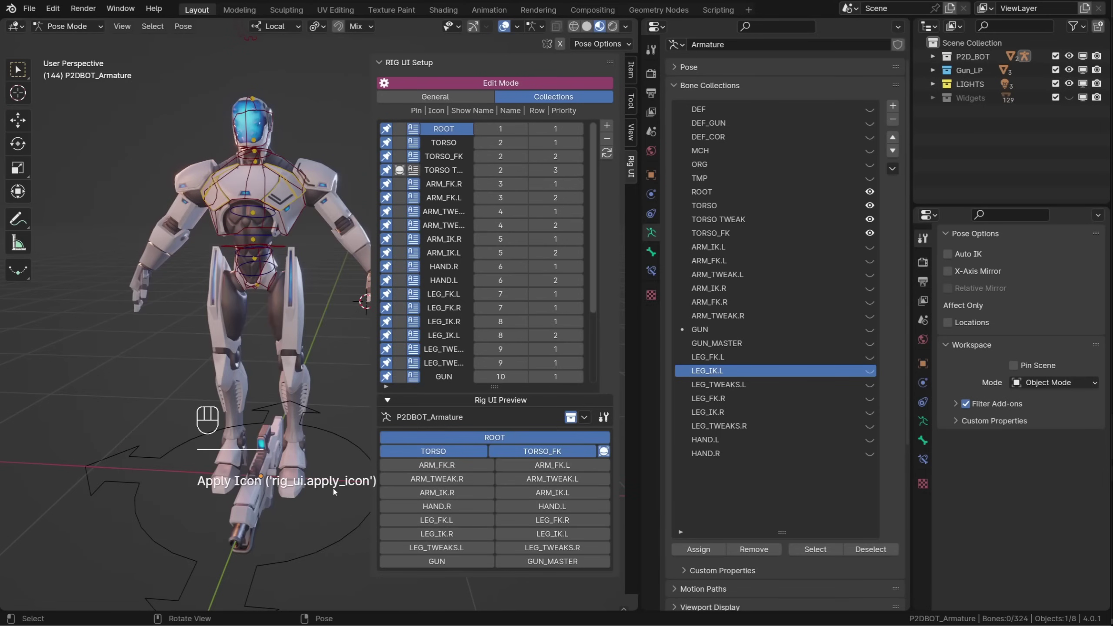
left_click(605, 452)
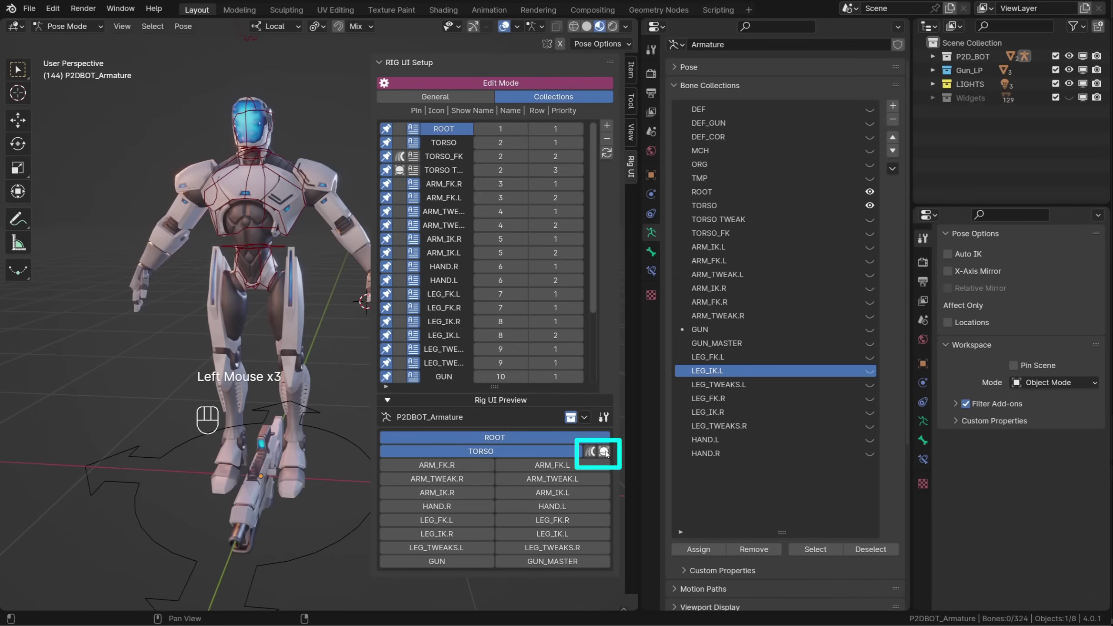
left_click(605, 452)
left_click(604, 452)
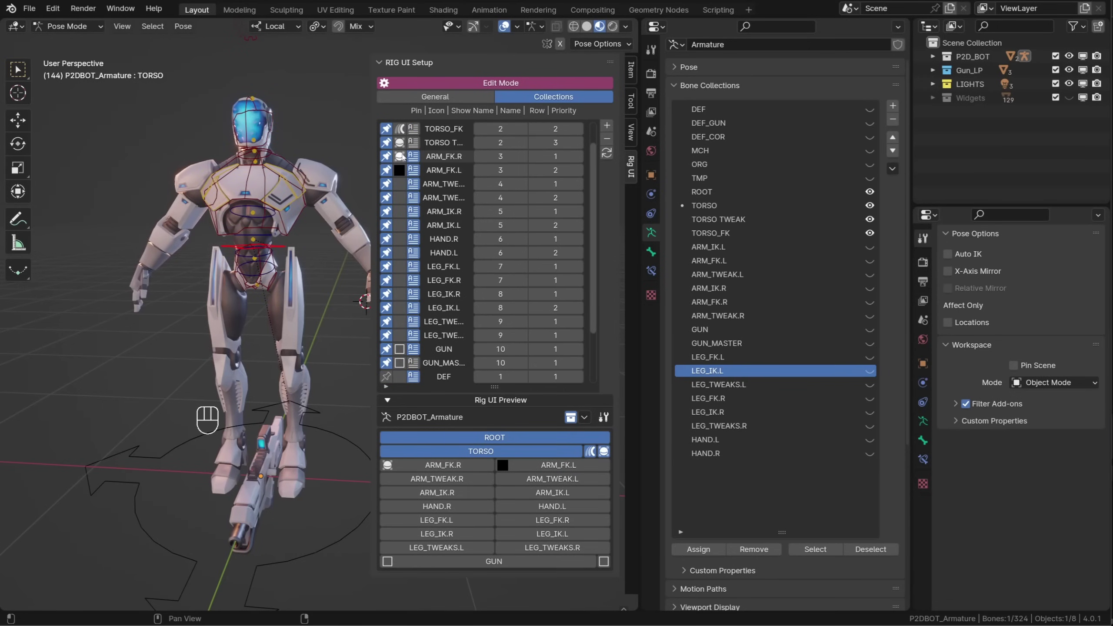
Copy the ARM_FK.R icon and paste it onto the LEG_FK and LEG_IK collections
left_click(400, 156, "ctrl")
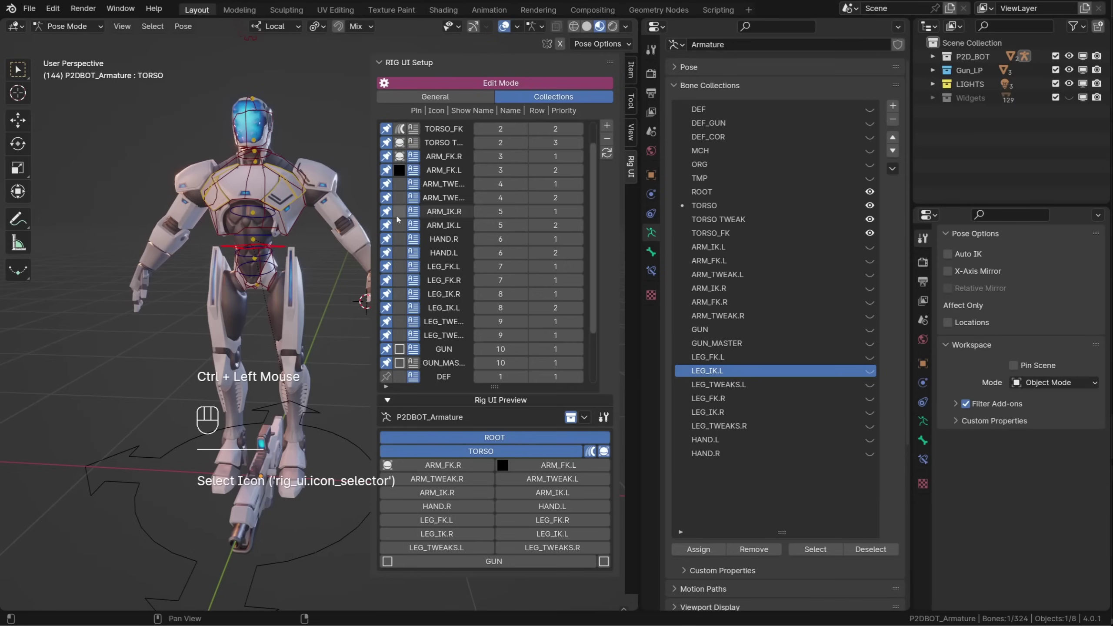
left_click(400, 308, "shift")
left_click(400, 294, "shift")
left_click(400, 266, "shift")
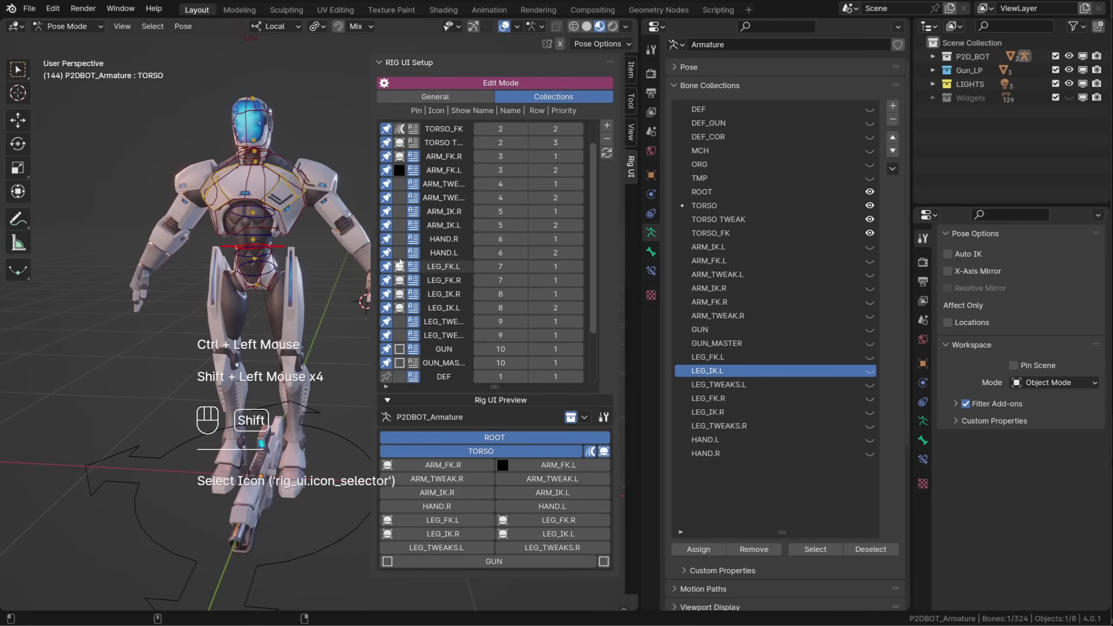
Clear the assigned icons from the bone collections TORSO_FK through GUN_MASTER in the Rig UI collections list
left_click(400, 253, "alt")
left_click(399, 349, "alt")
left_click(400, 363, "alt")
left_click(399, 252, "alt")
left_click(399, 240, "alt")
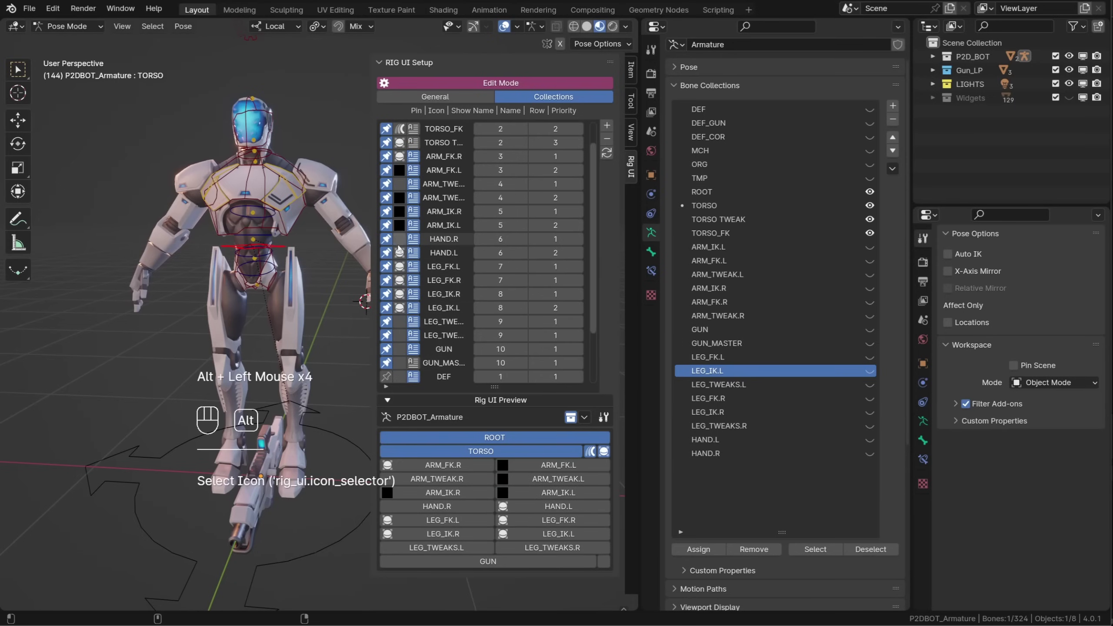
left_click(399, 267, "alt")
left_click(399, 279, "alt")
left_click(399, 294, "alt")
left_click(399, 308, "alt")
left_click(399, 225, "alt")
left_click(399, 211, "alt")
left_click(400, 198, "alt")
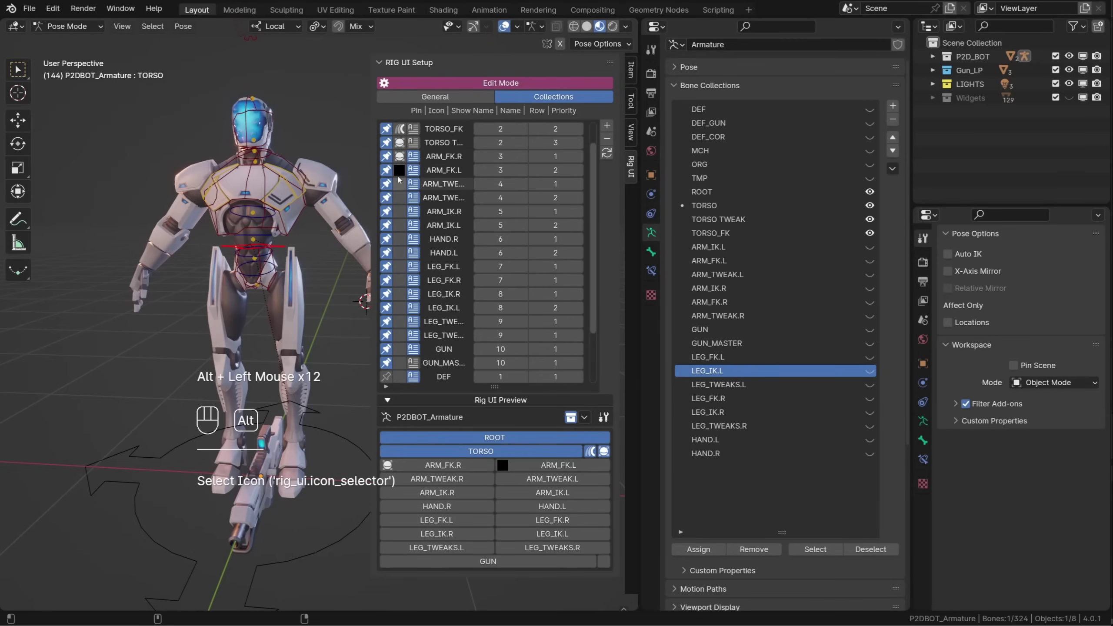
left_click(400, 184, "alt")
left_click(400, 170, "alt")
left_click(400, 157, "alt")
left_click(400, 143, "alt")
left_click(399, 129, "alt")
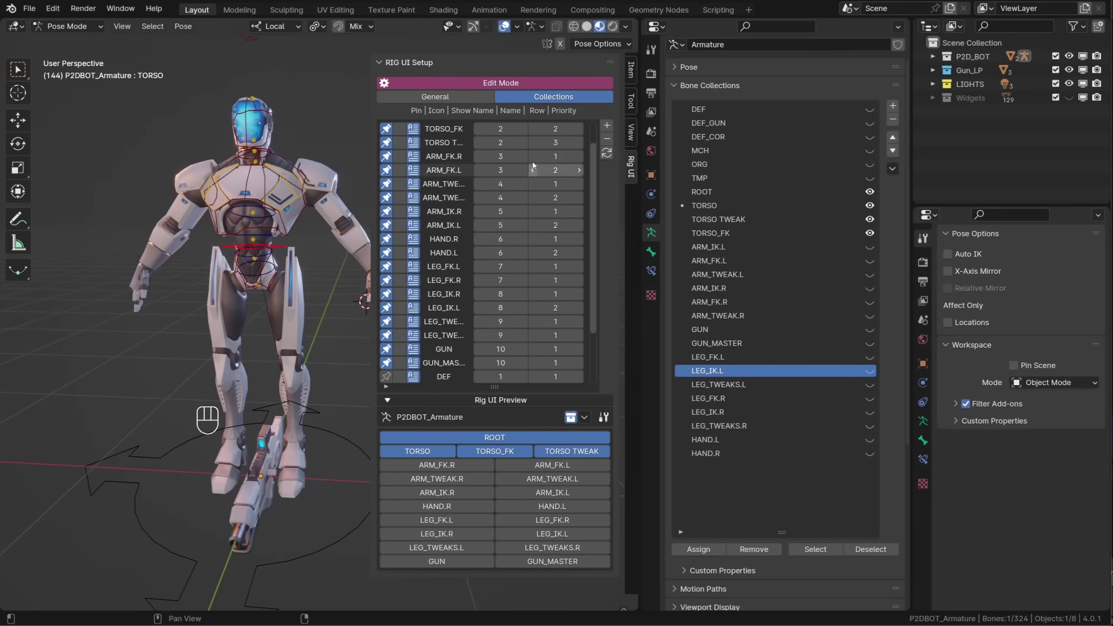
Turn off Edit Mode and enable Section's Headers and Section's Background Box for the Rig UI
left_click(517, 82)
left_click(570, 113)
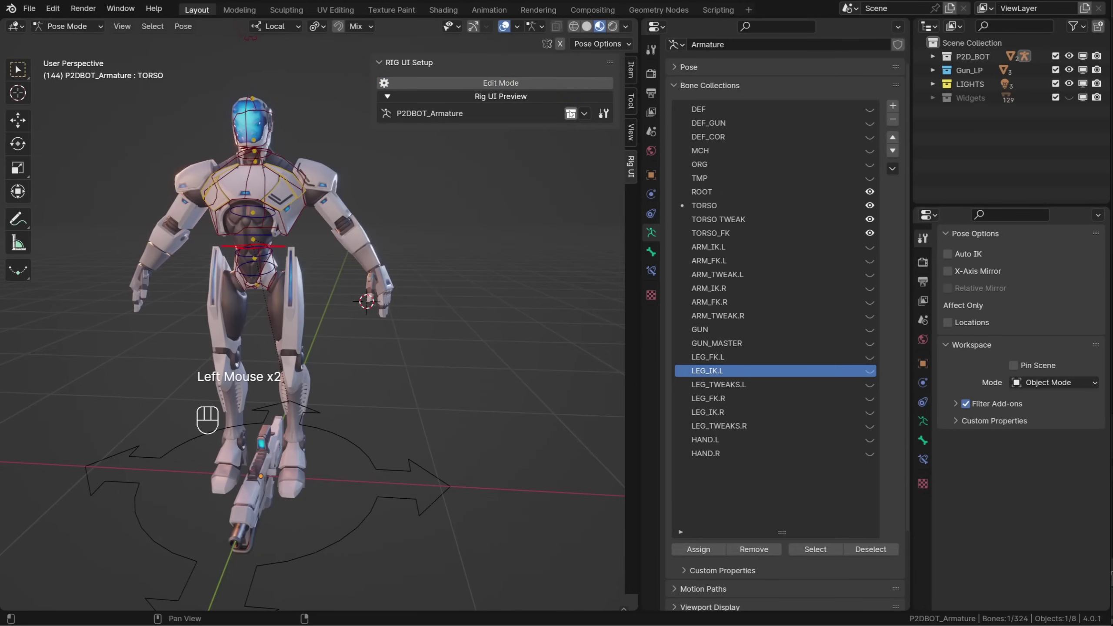
left_click(570, 113)
left_click(584, 113)
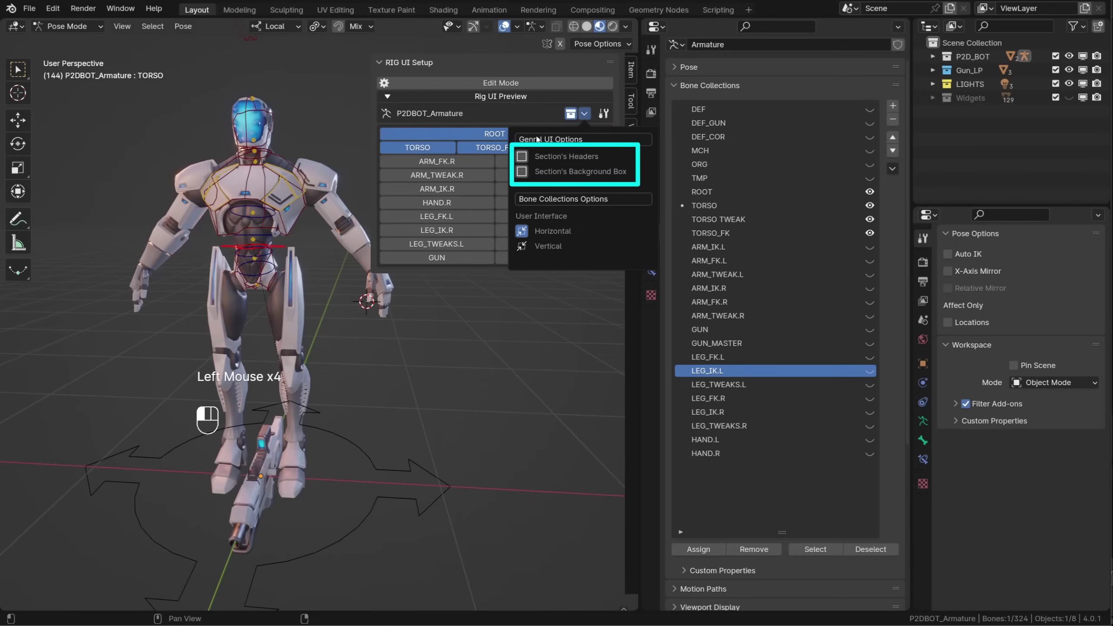
left_click(522, 156)
left_click(521, 170)
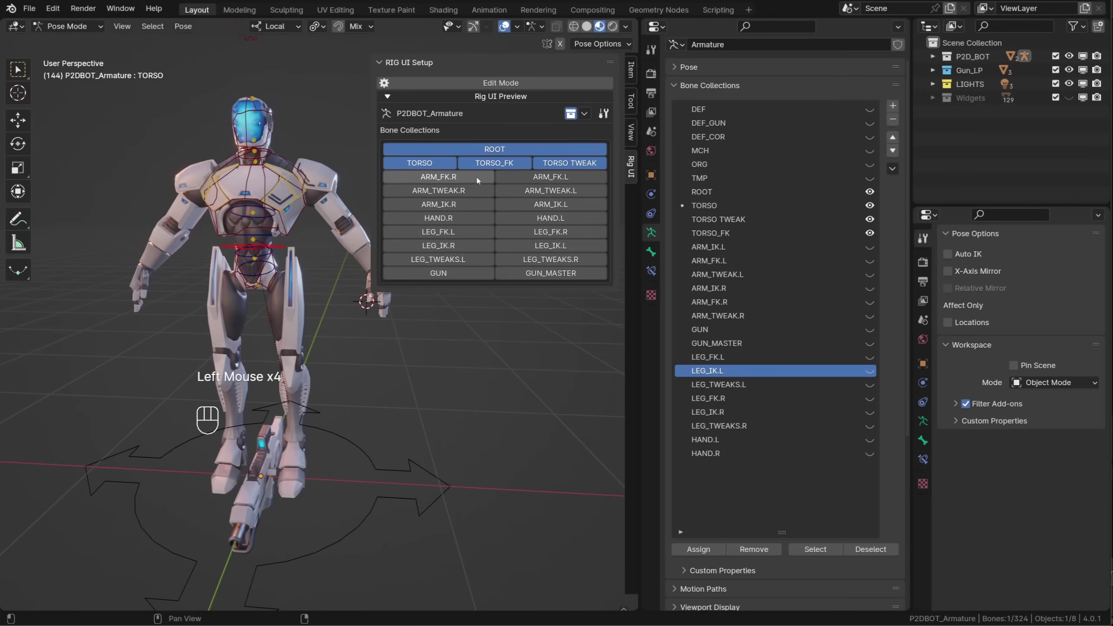
Toggle the Vertical and Horizontal interface options for the bone collections and collapse the Rig UI Preview
left_click(585, 114)
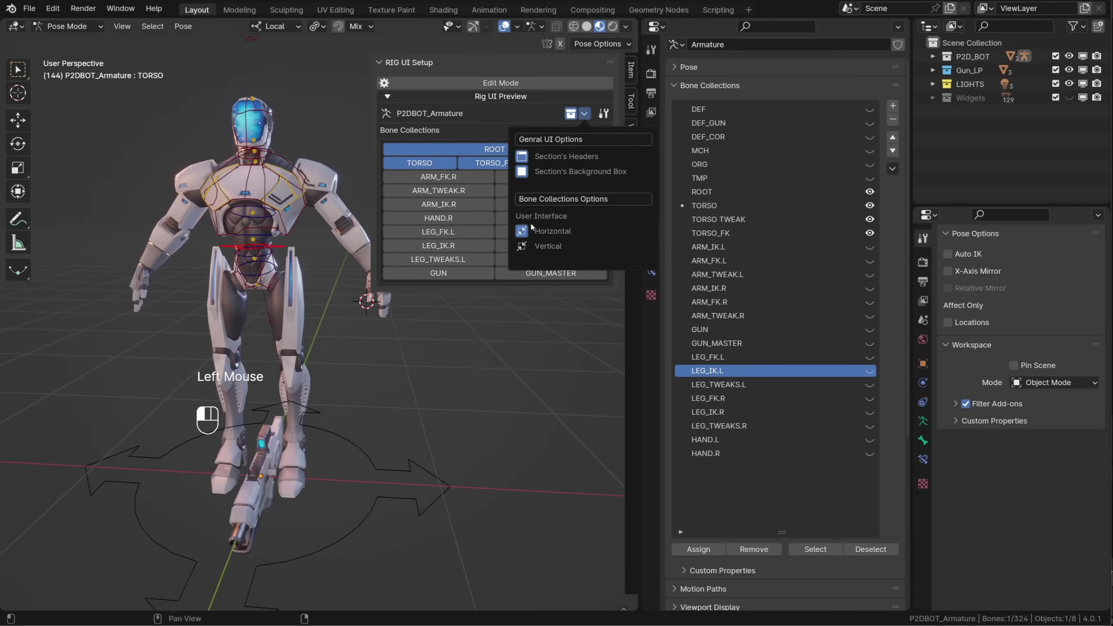
left_click(522, 246)
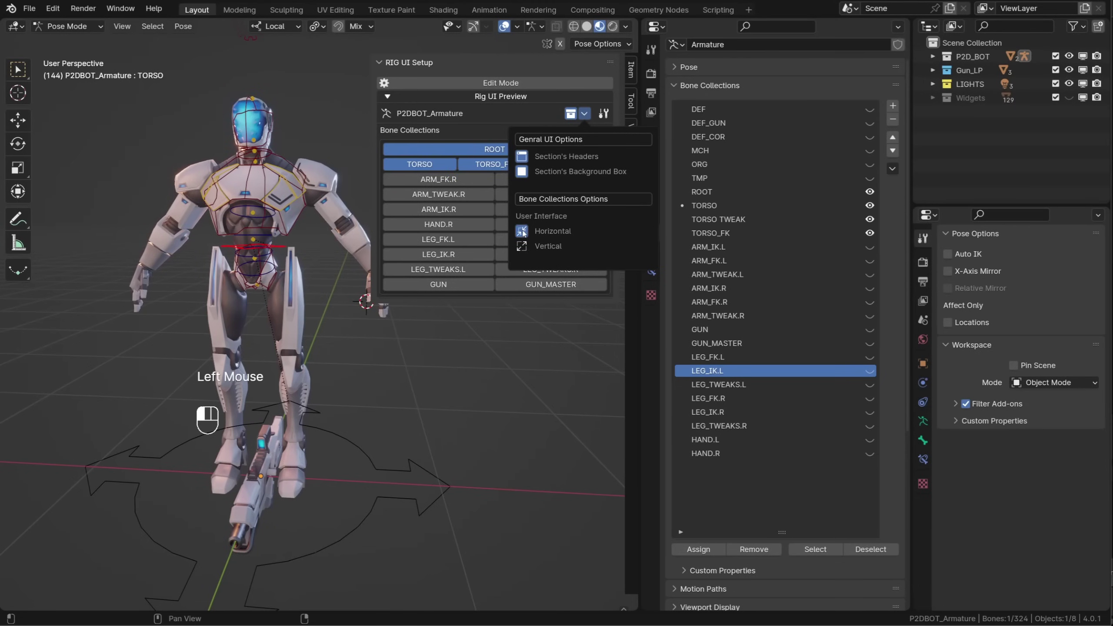
left_click(523, 232)
left_click(565, 94)
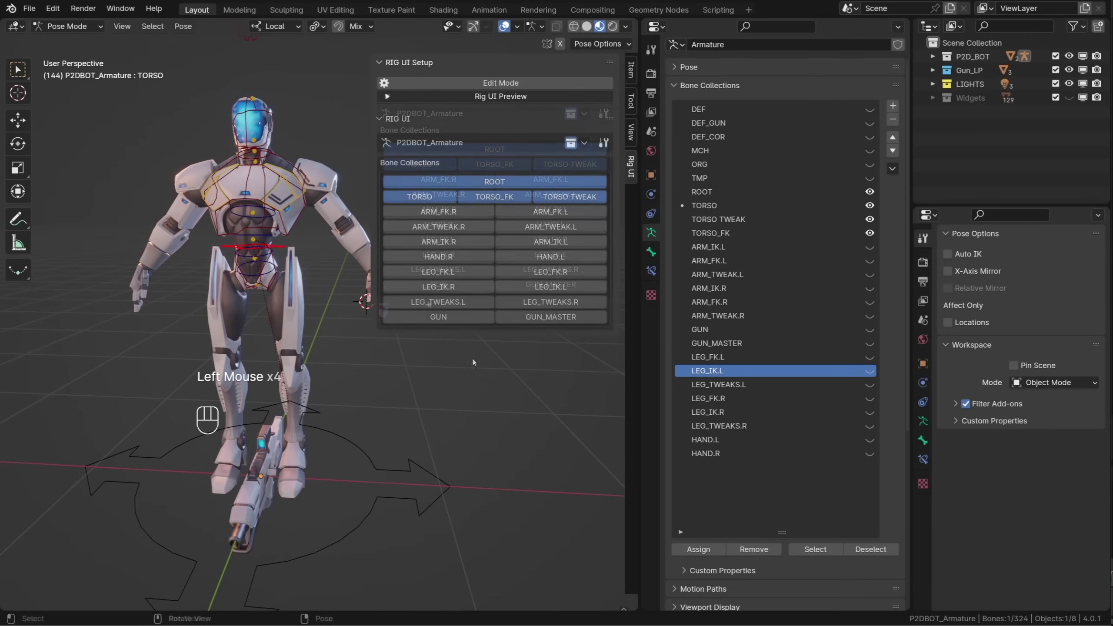
Set the Rig UI's sidebar name to Item in the general options, apply it, and show the Item sidebar
left_click(556, 83)
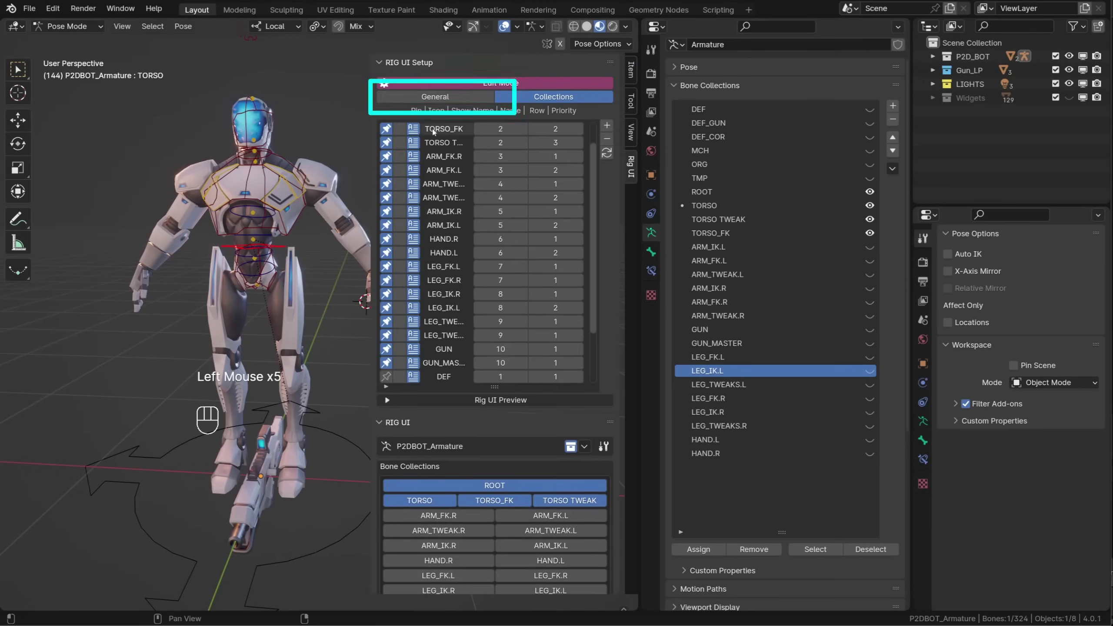
left_click(443, 97)
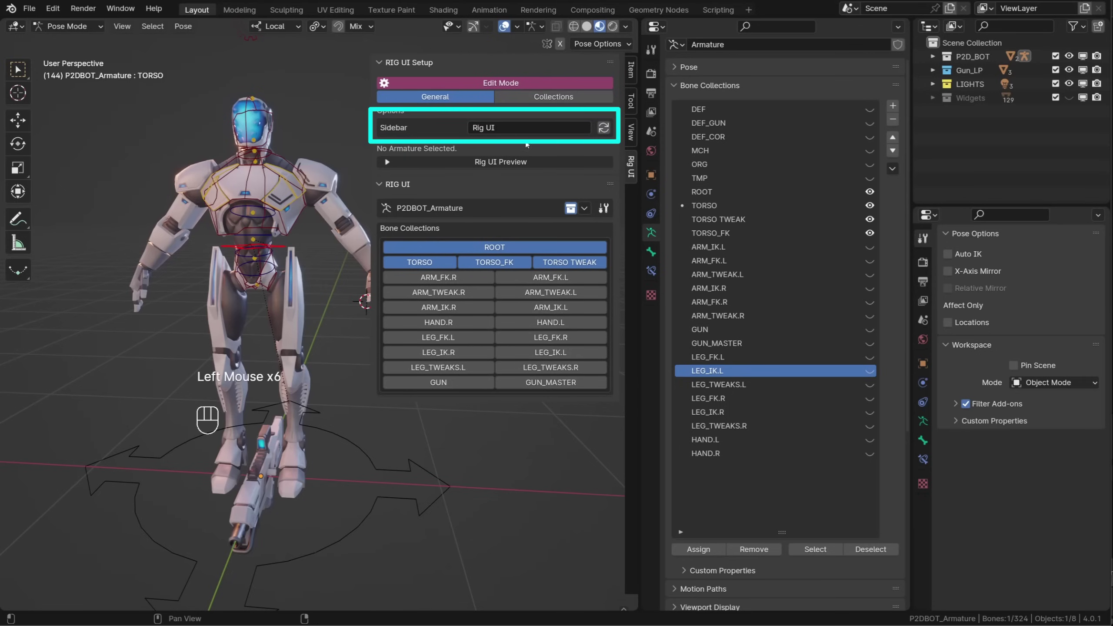
left_click(523, 126)
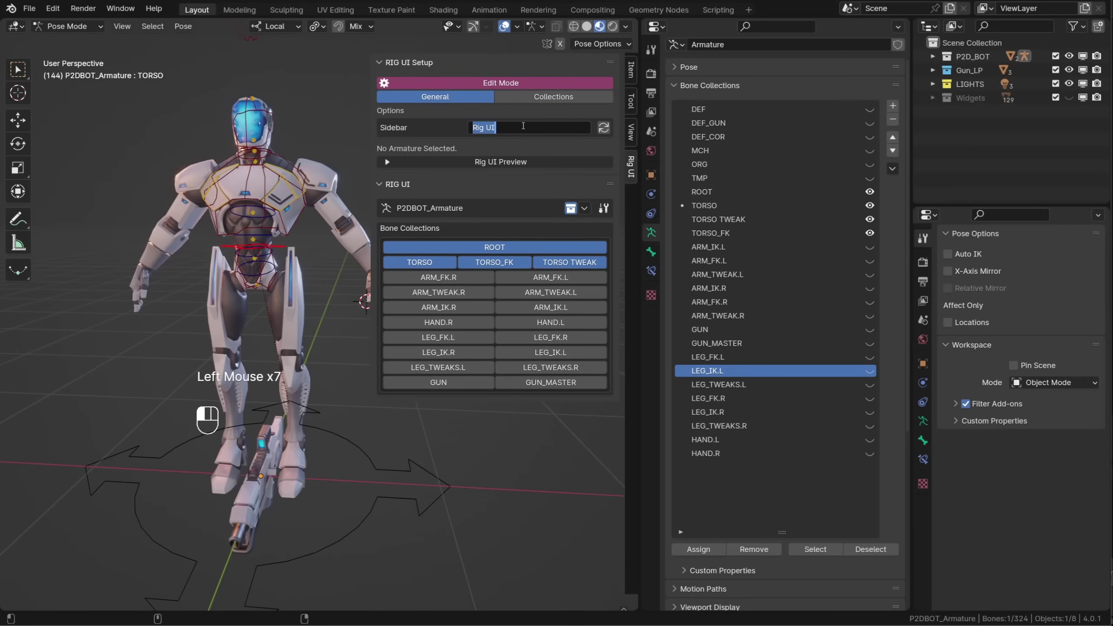
type("Item")
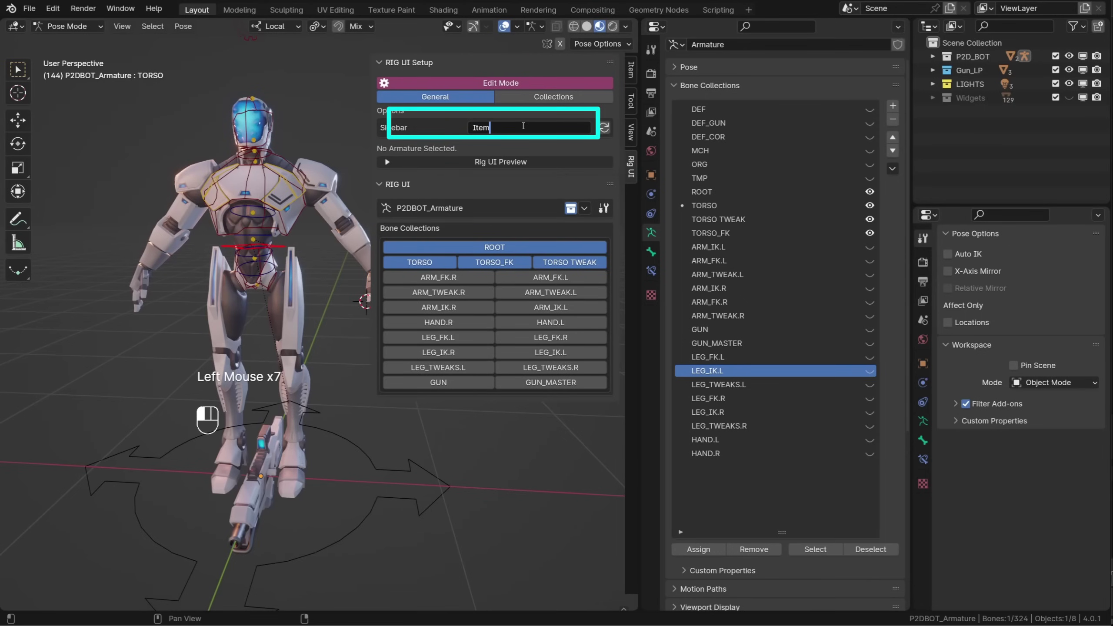
left_click(606, 130)
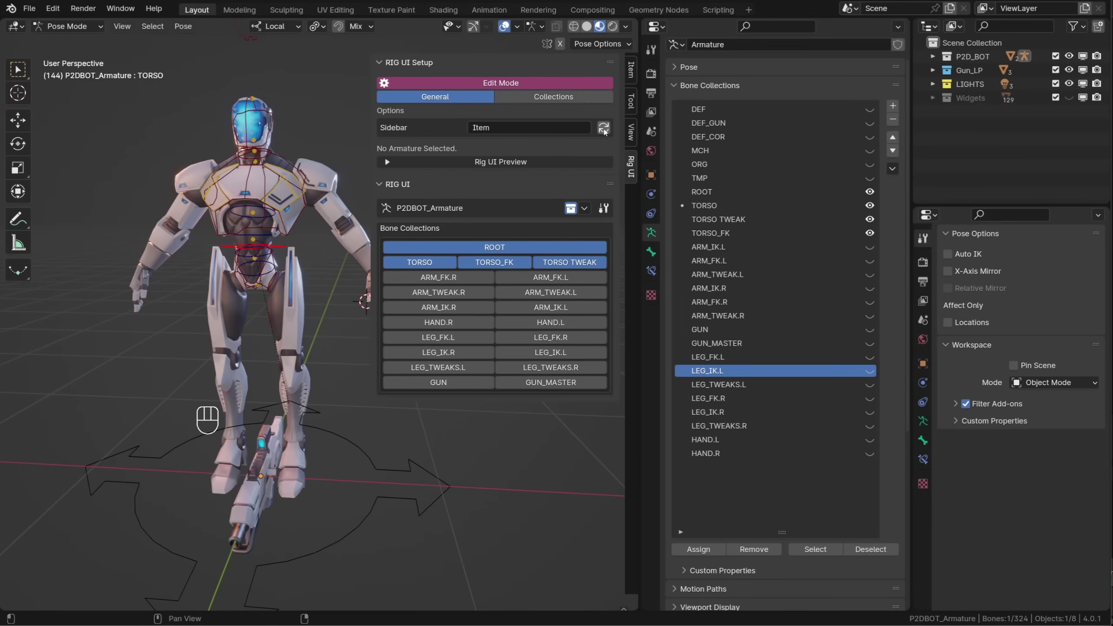
left_click(605, 128)
left_click(632, 72)
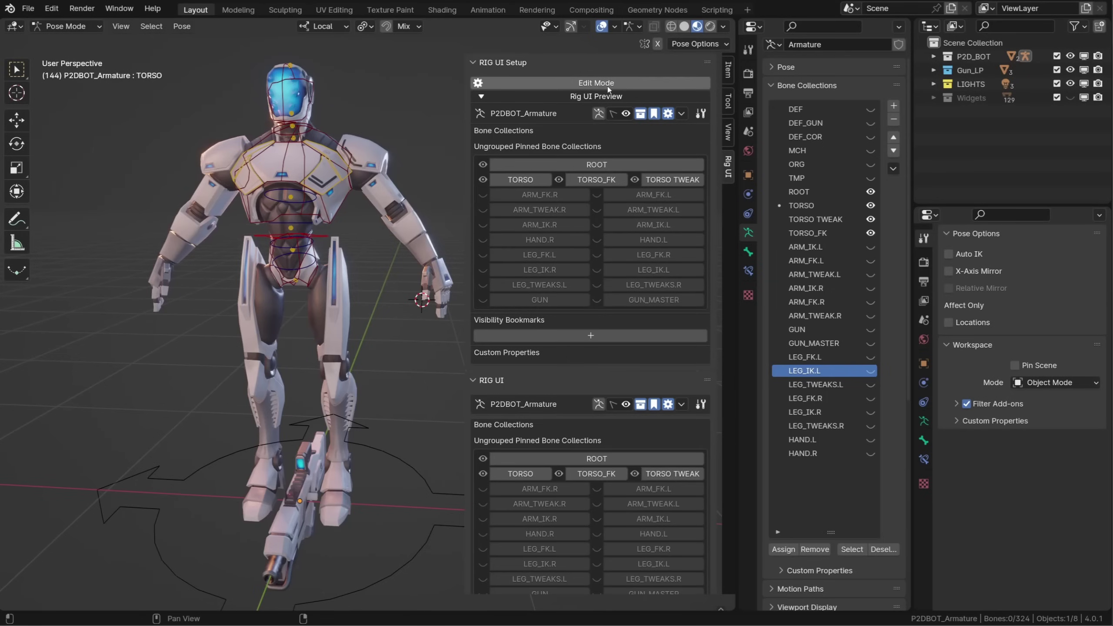
Show the collections ARM_FK.R through HAND.R, and switch the leg and gun collections' visibility on and off
left_click(615, 83)
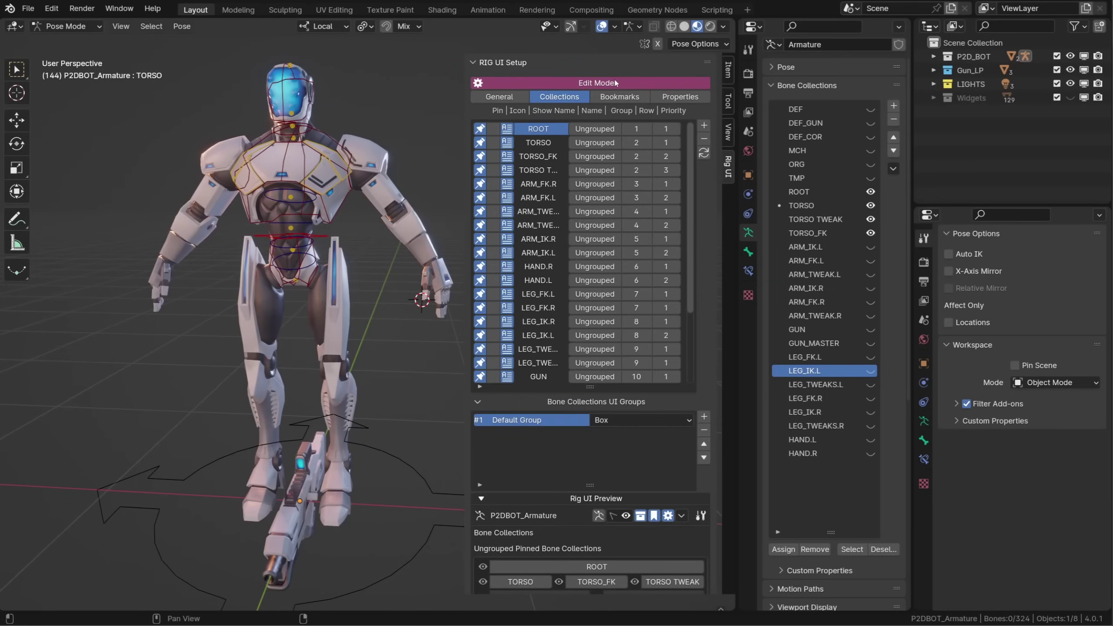
left_click(615, 83)
left_click_drag(483, 194, 489, 304)
left_click_drag(598, 297, 591, 257)
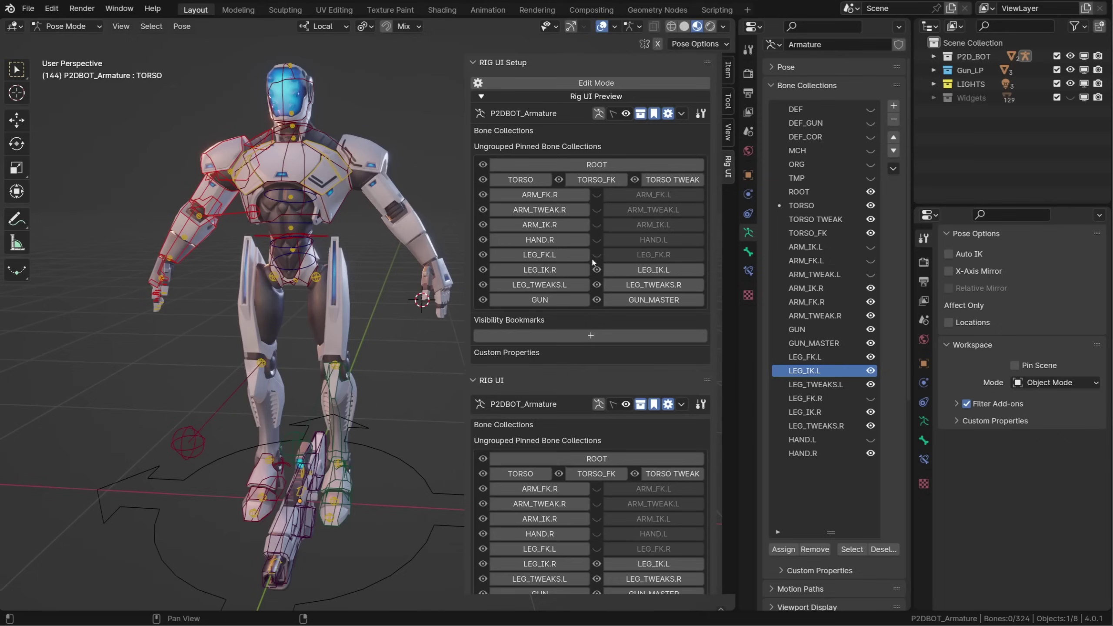
mouse_move(591, 257)
left_mouse_down()
mouse_move(596, 195)
mouse_move(597, 301)
left_mouse_up()
left_click_drag(483, 299, 483, 254)
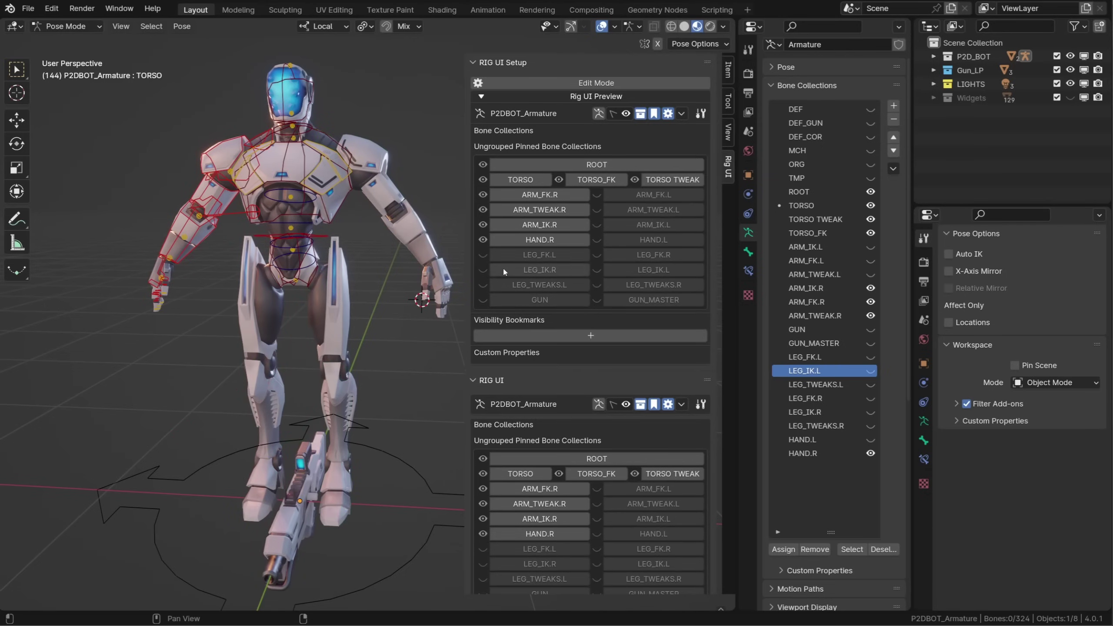
Isolate the ARM_FK.R and ARM_TWEAK.R collections one at a time, restoring the other collections' visibility after each
left_click(525, 198)
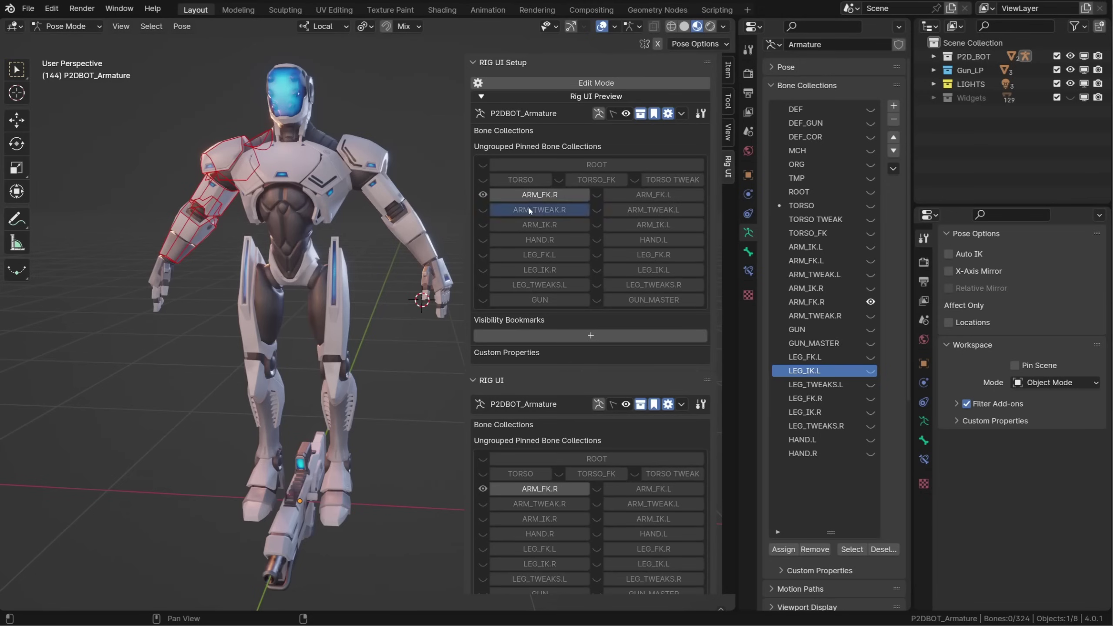
left_click(528, 198)
left_click(533, 198)
left_click(533, 198)
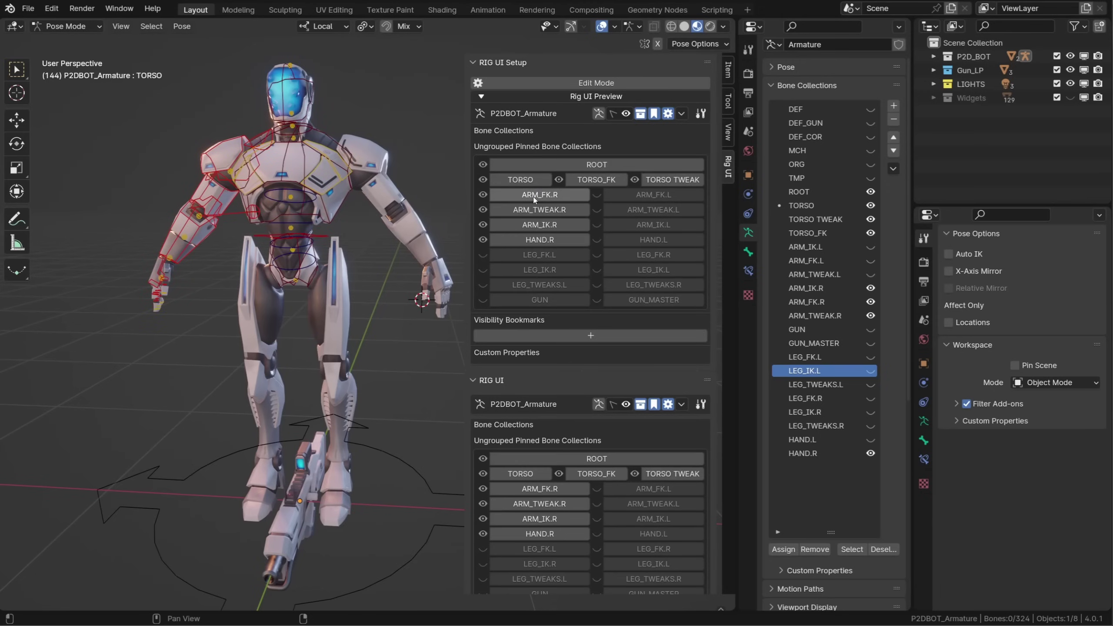
left_click(538, 210)
left_click(537, 210)
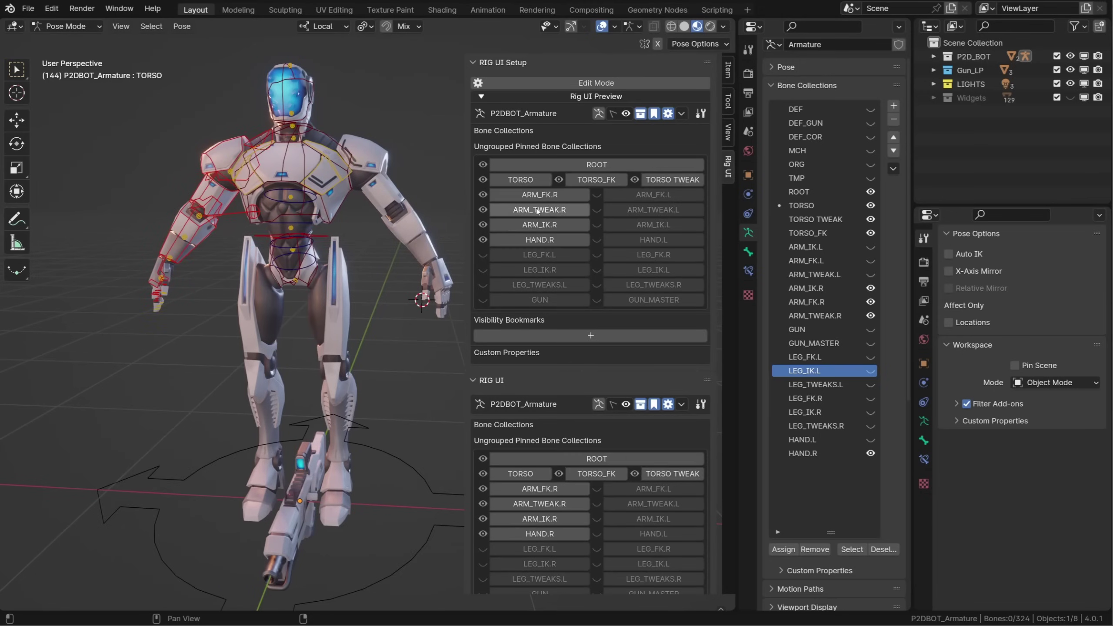
Show the LEG_FK.L collection, and select the ARM_FK.R collection's bones, the single ARM_FK.R bone and the CHEST bone
left_click(540, 254, "alt")
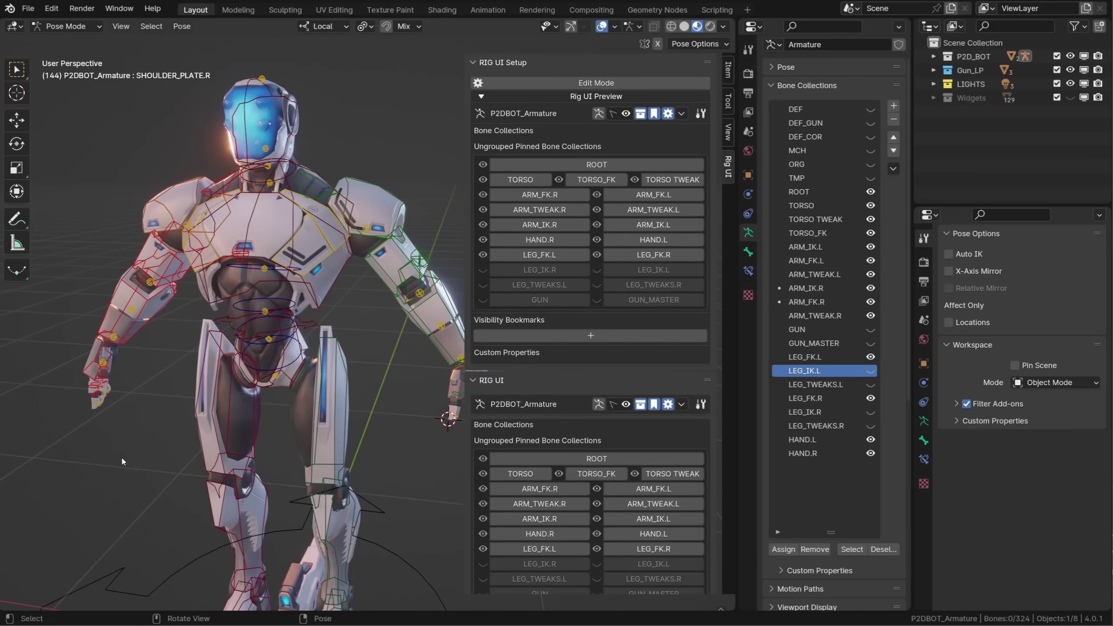
left_click(540, 194)
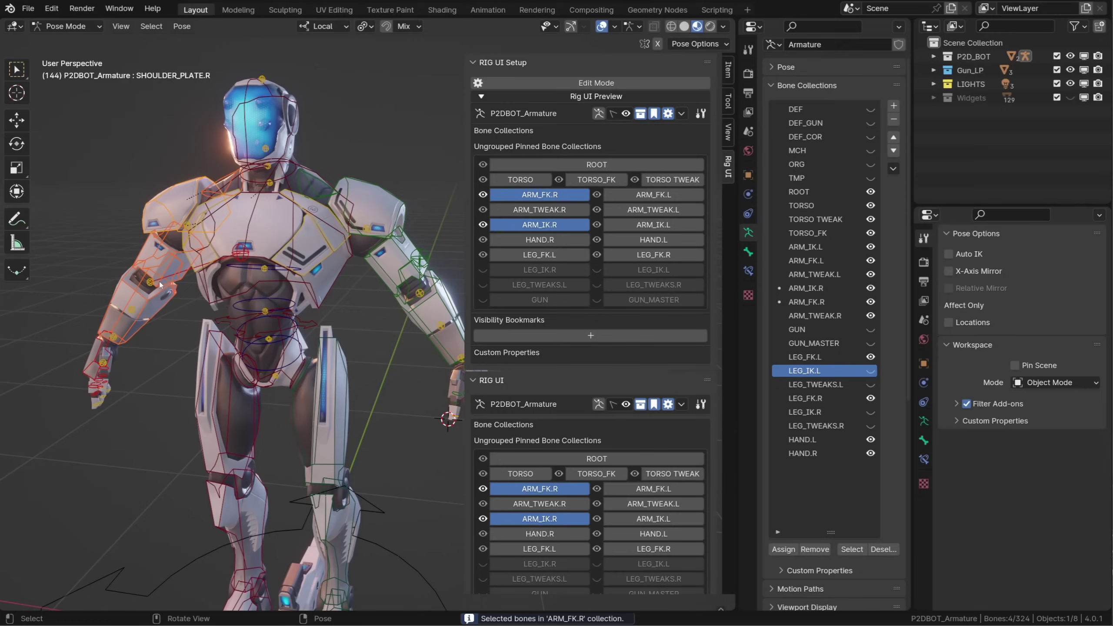
left_click(160, 284)
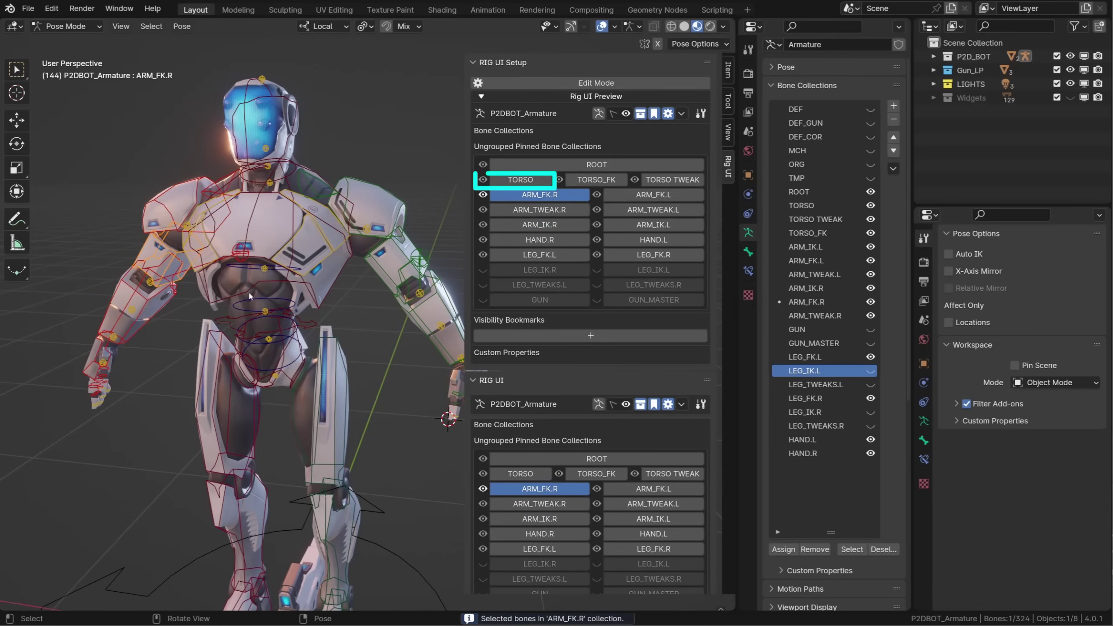
left_click(517, 184)
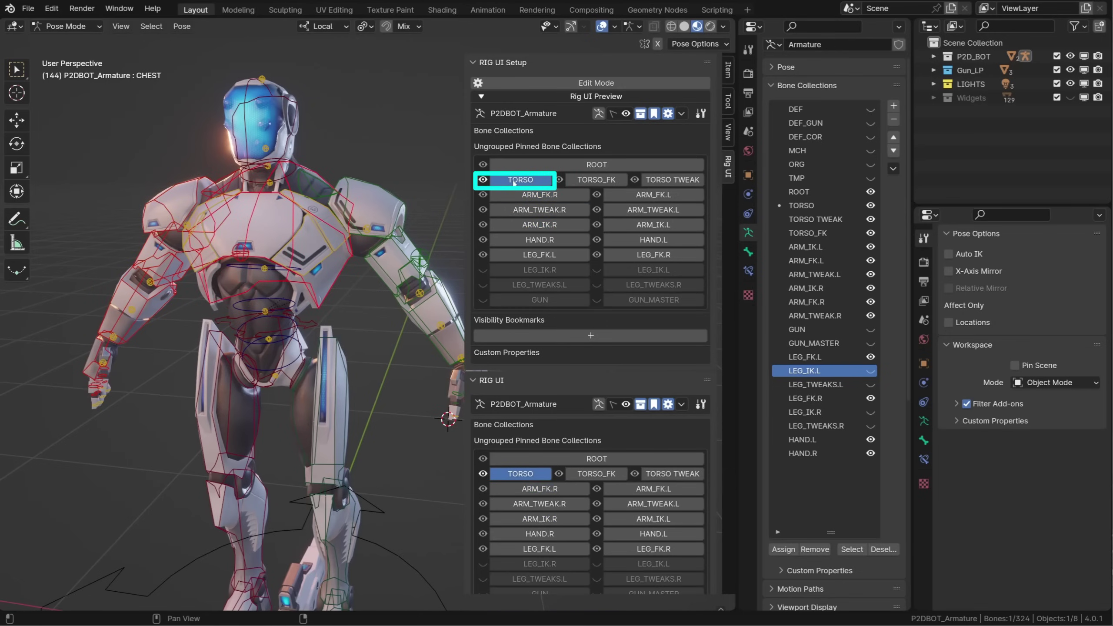
Isolate the TORSO collection and select its TORSO bone, restore the others, and isolate ARM_TWEAK.L after selecting a left-arm bone
left_click(483, 179, "ctrl")
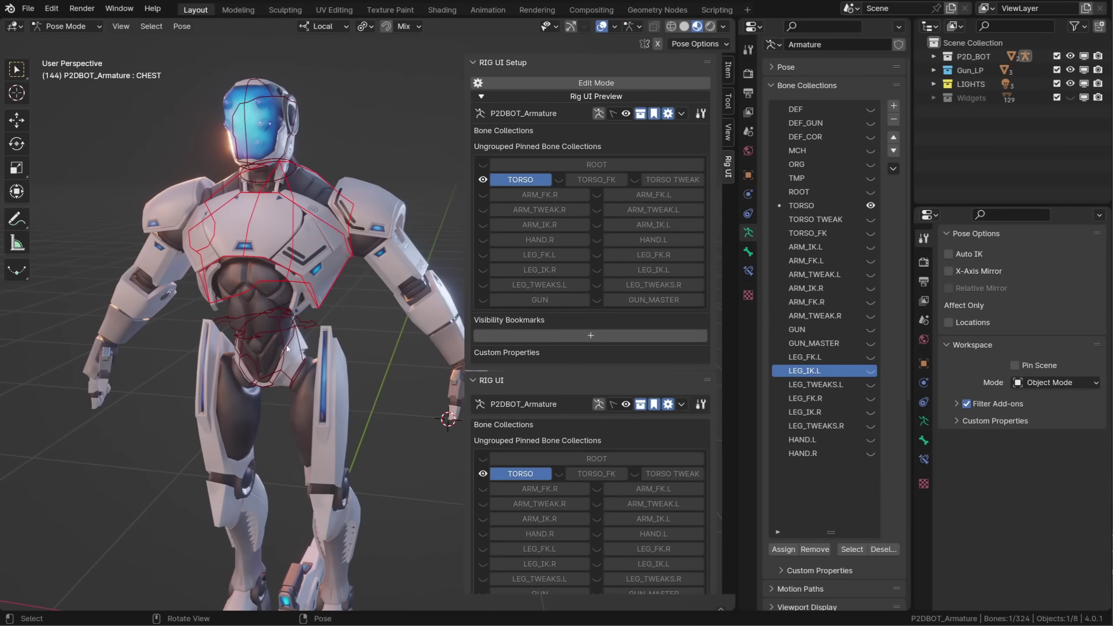
left_click(302, 328)
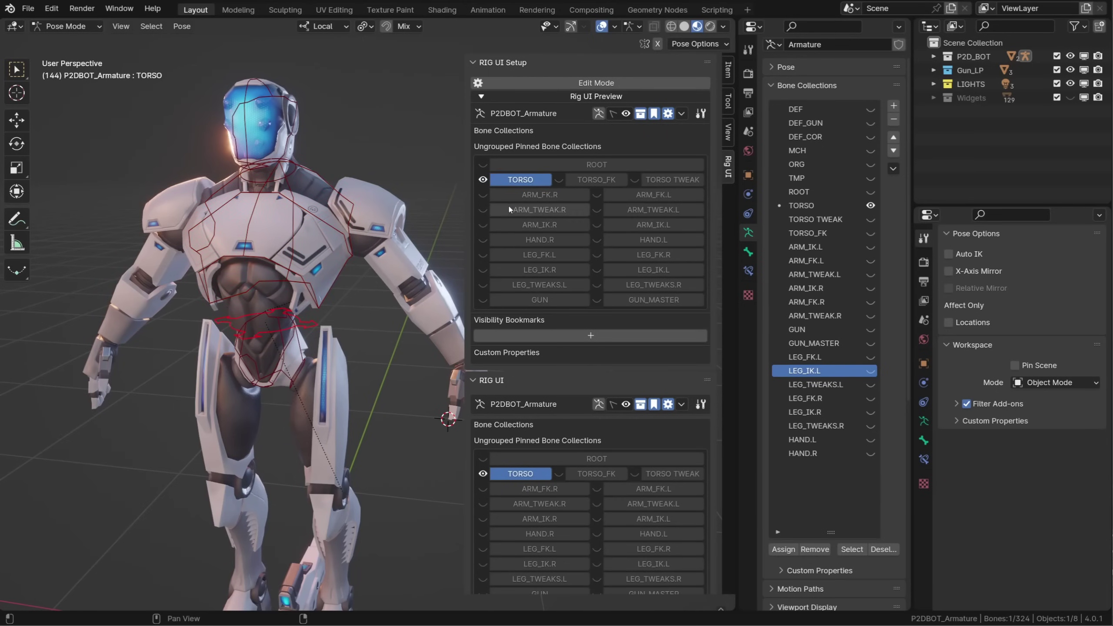
left_click(483, 179, "ctrl")
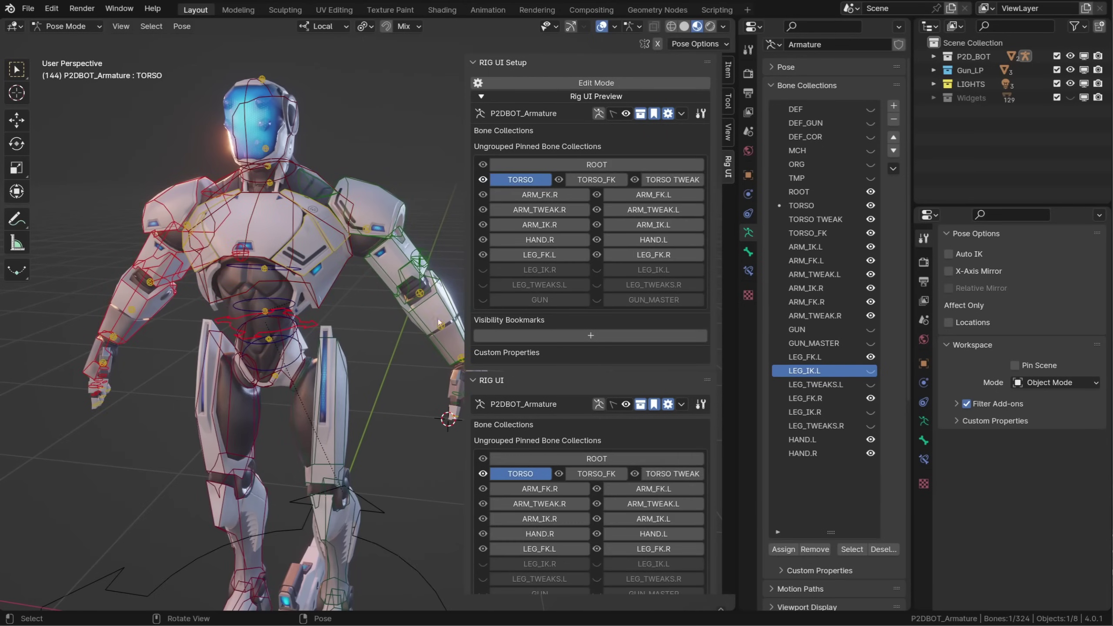
left_click(422, 295)
left_click(597, 209, "ctrl")
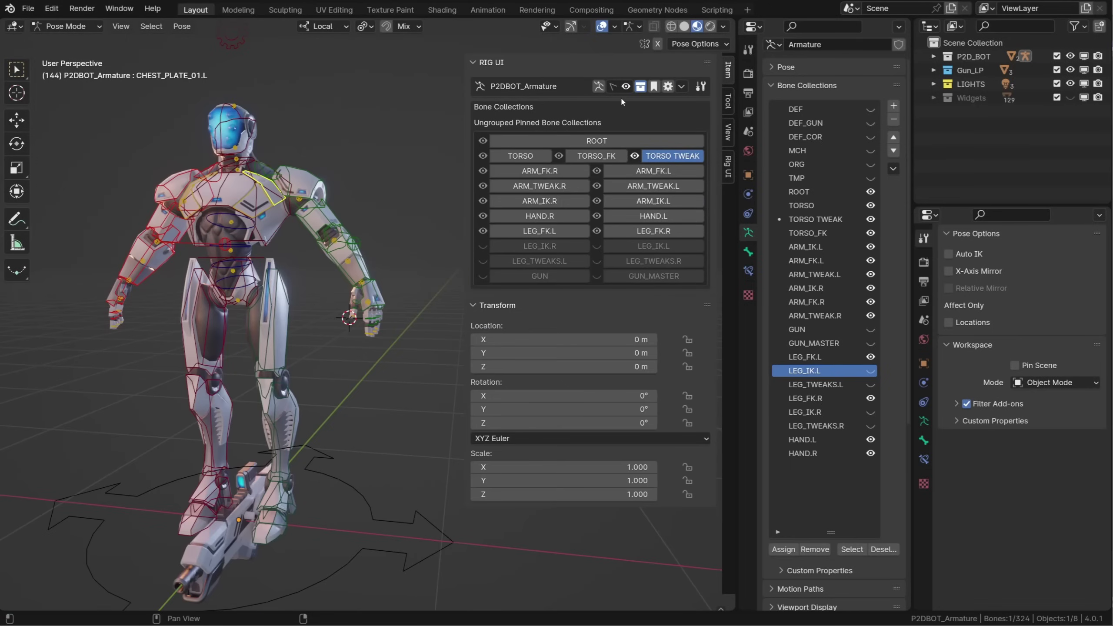
Hide the Rig UI's visibility icons, switch the left arm and hand collections off and on by name, and restore the icons
left_click(623, 89)
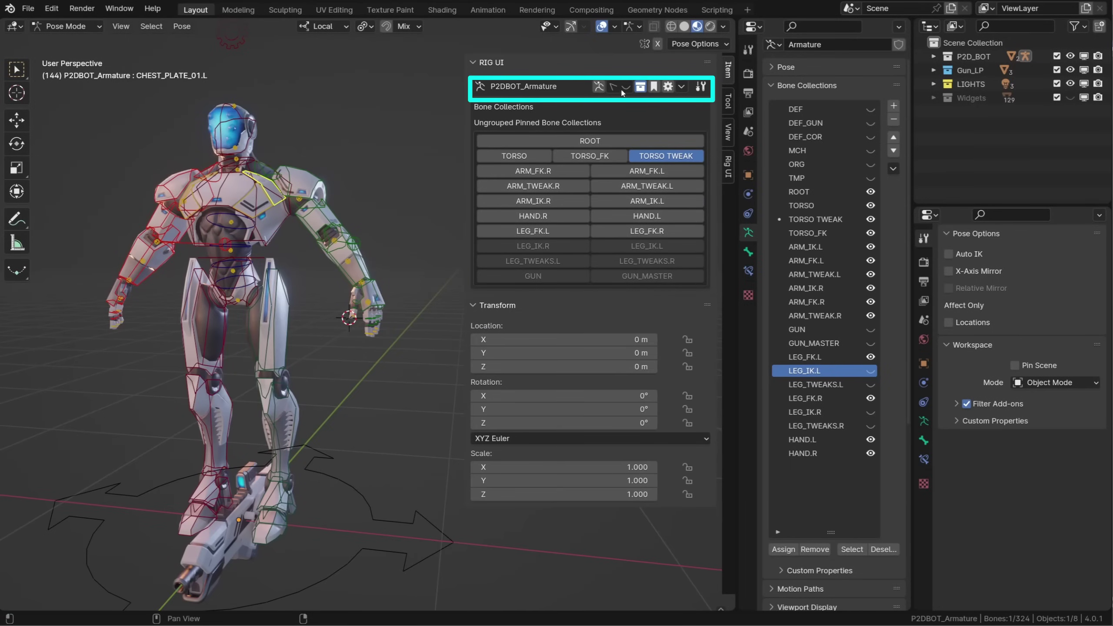
left_click(648, 171)
left_click(647, 186)
left_click(621, 203)
left_click(631, 215)
left_click(618, 204)
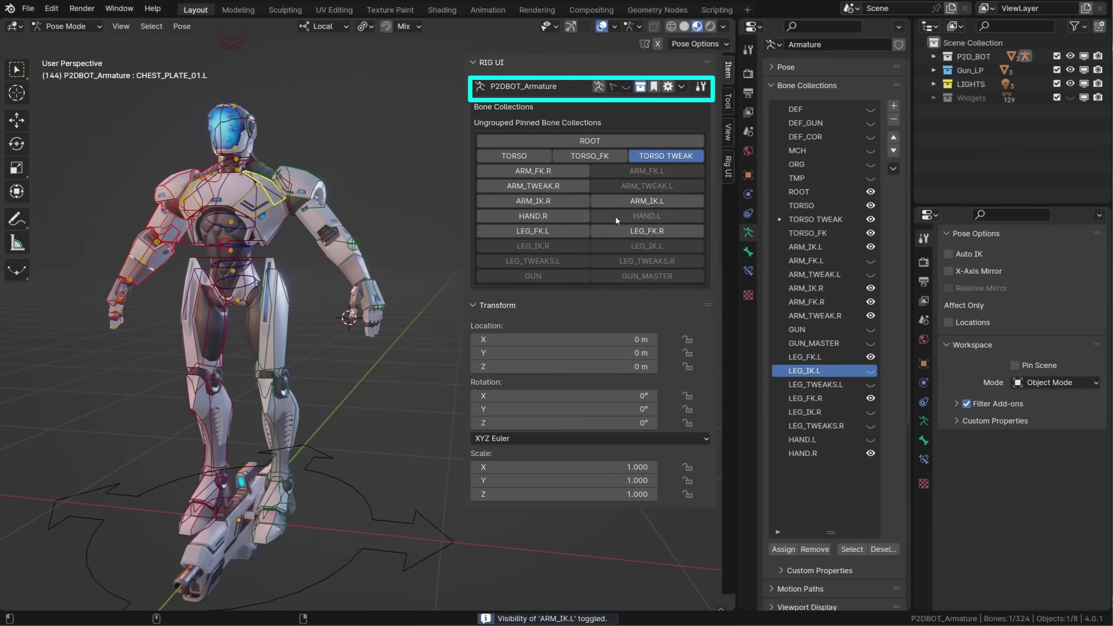
left_click(623, 216)
left_click(640, 185)
left_click(647, 170)
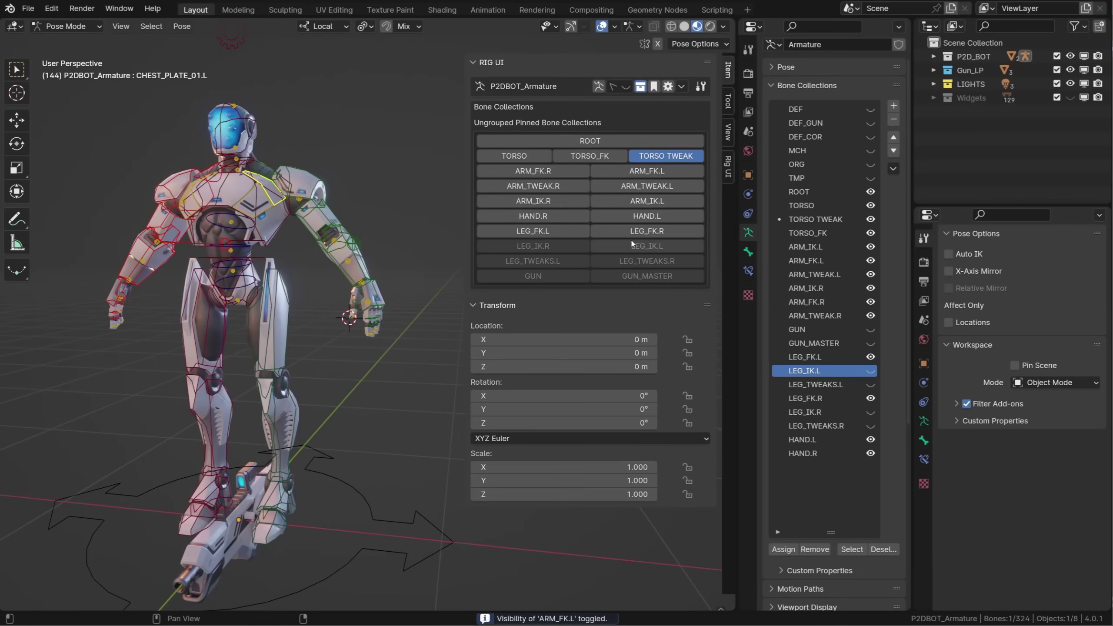
left_click(626, 87)
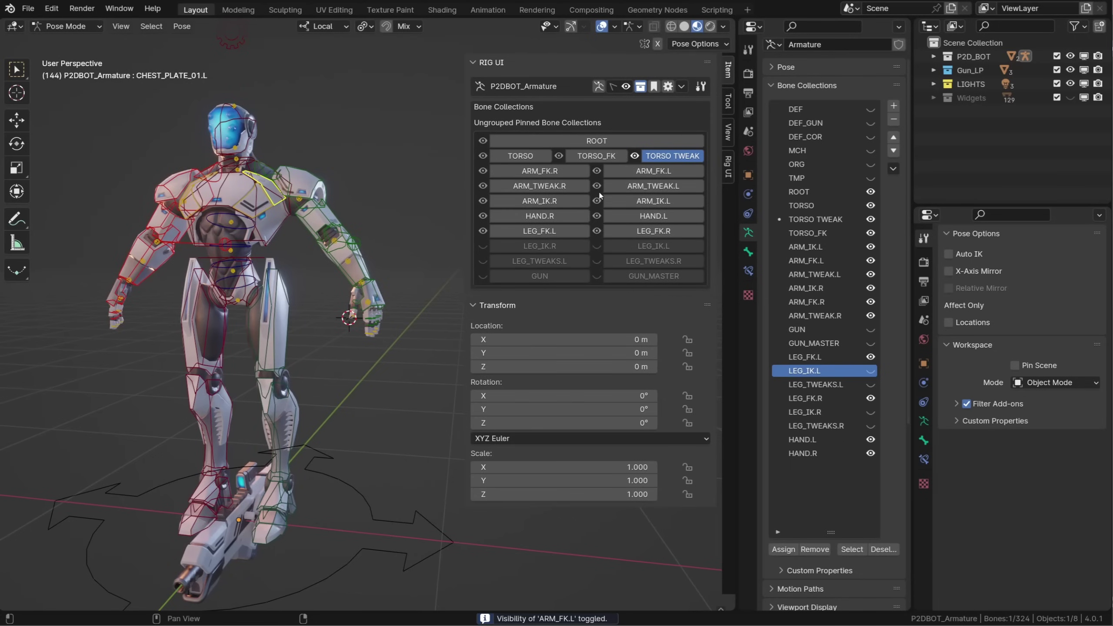
Show the Armature Extras and rotate the SHOULDER.L bone by about -25.4° in the view
left_click(598, 86)
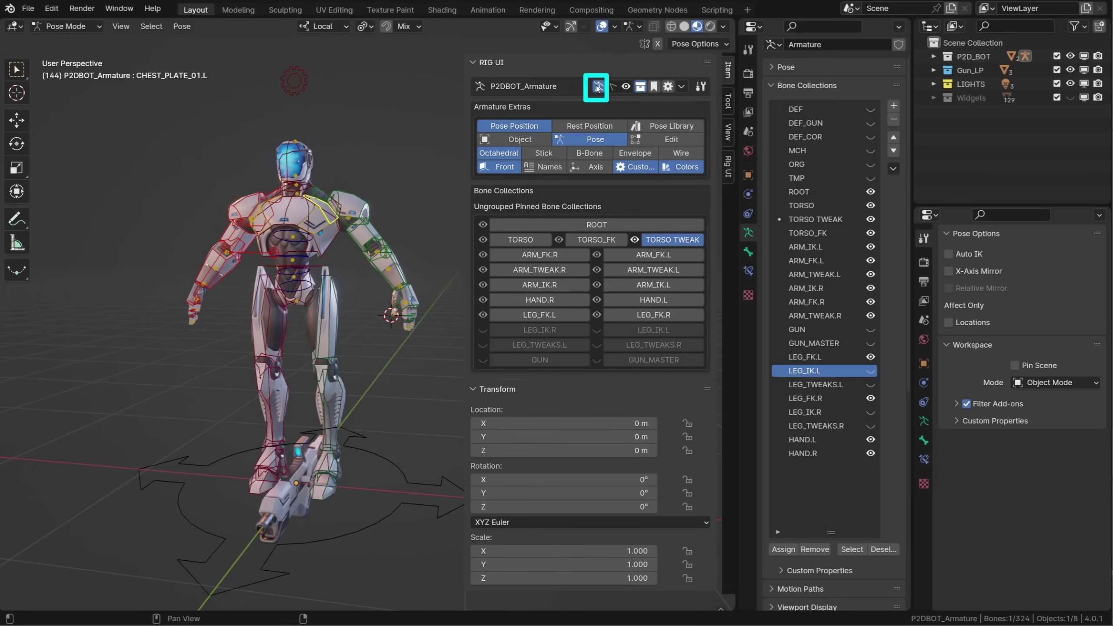
left_click(323, 195)
key("r")
left_click(324, 195)
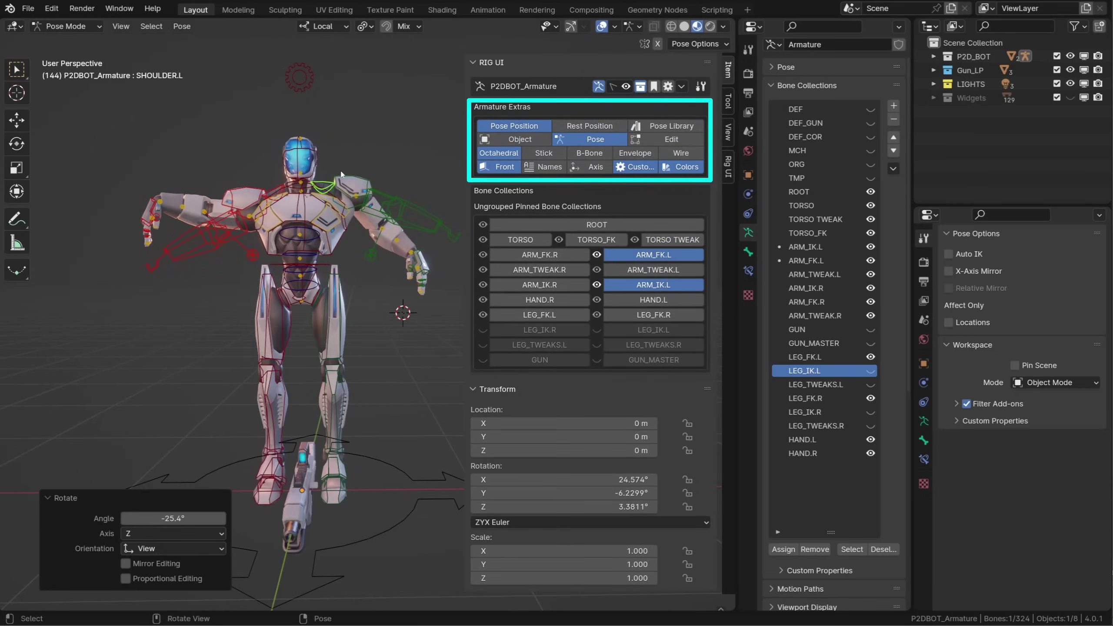
middle_click_drag(322, 193, 324, 195)
Toggle the pose and rest positions and the pose library, ending in Rest Position, and put the armature in Edit Mode
left_click(607, 126)
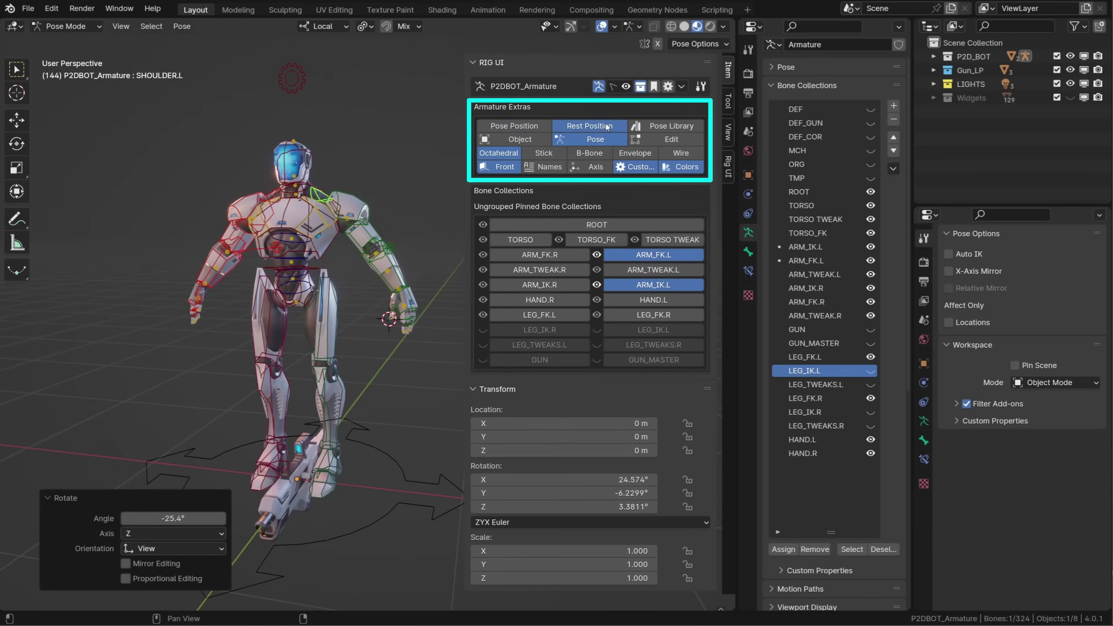
left_click(514, 126)
left_click(683, 126)
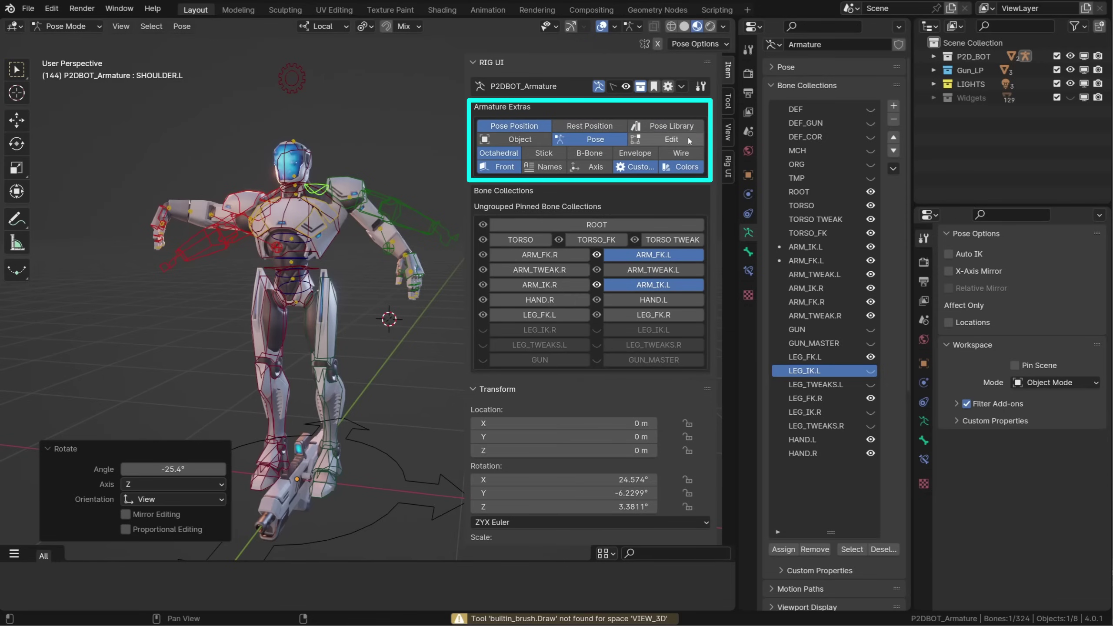
left_click(582, 132)
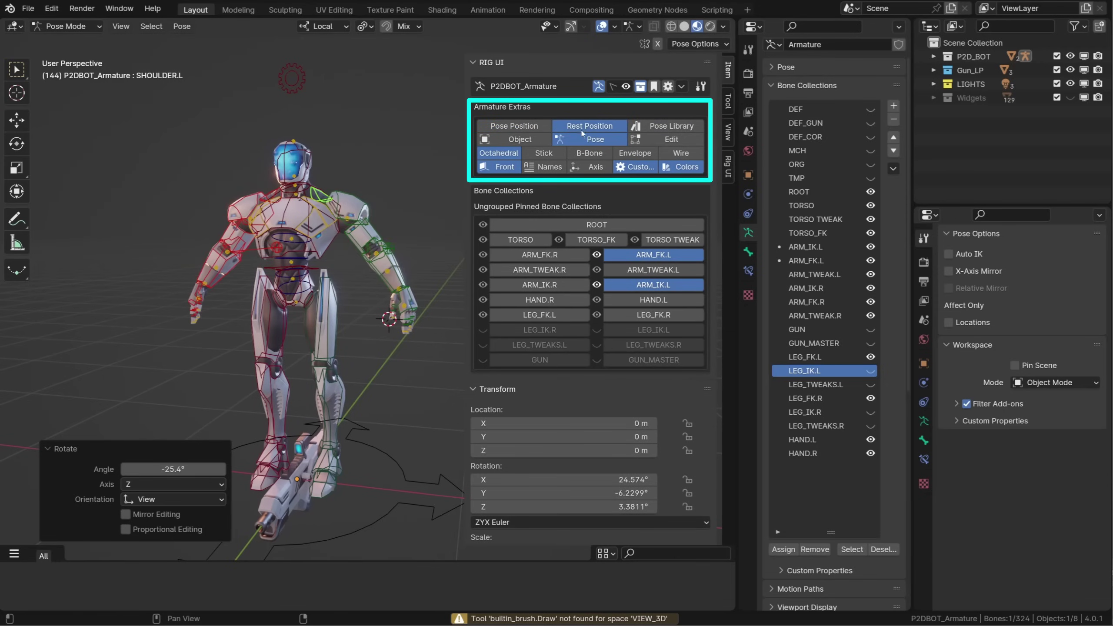
left_click(521, 139)
left_click(669, 139)
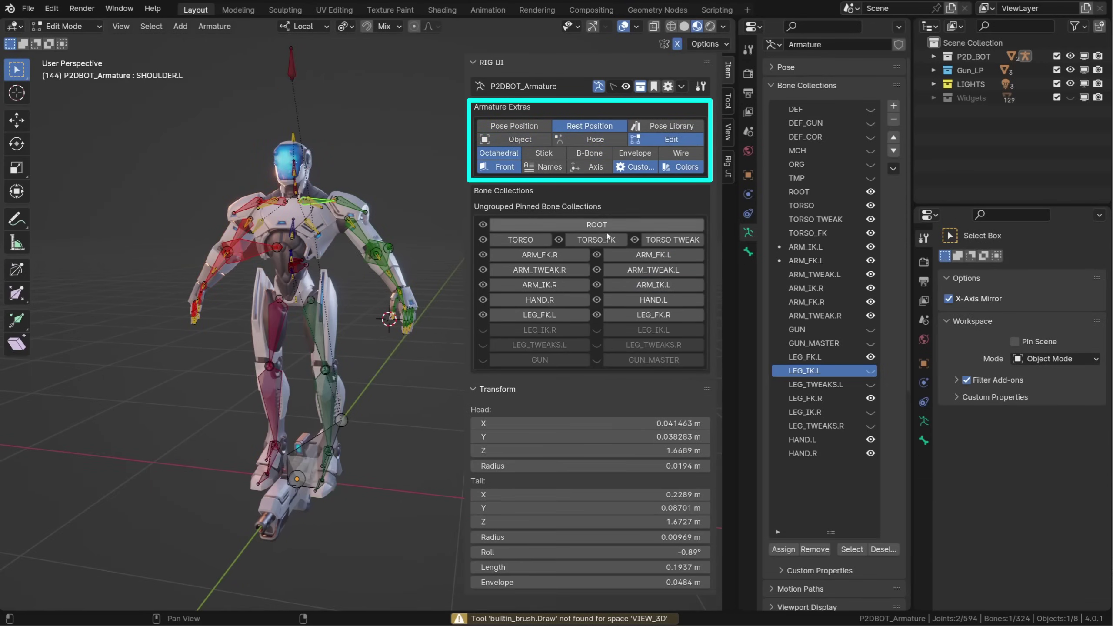
Try the Stick and Wire bone displays, toggle Names and Front, and return the display to Octahedral
left_click(544, 153)
left_click(681, 152)
left_click(544, 167)
left_click(544, 167)
left_click(494, 167)
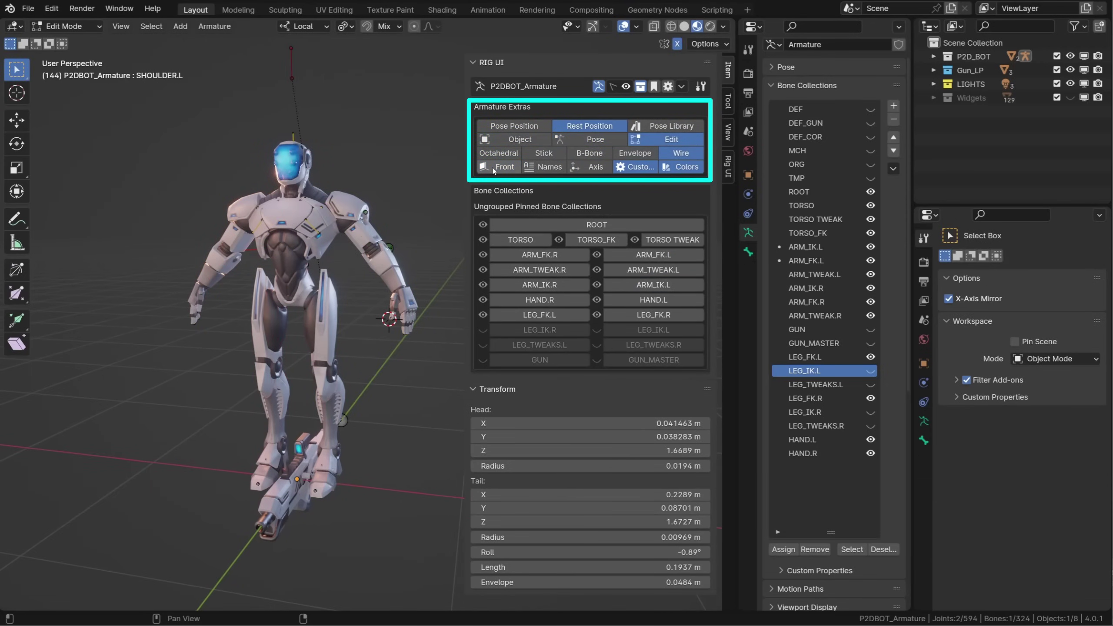
left_click(494, 167)
left_click(499, 152)
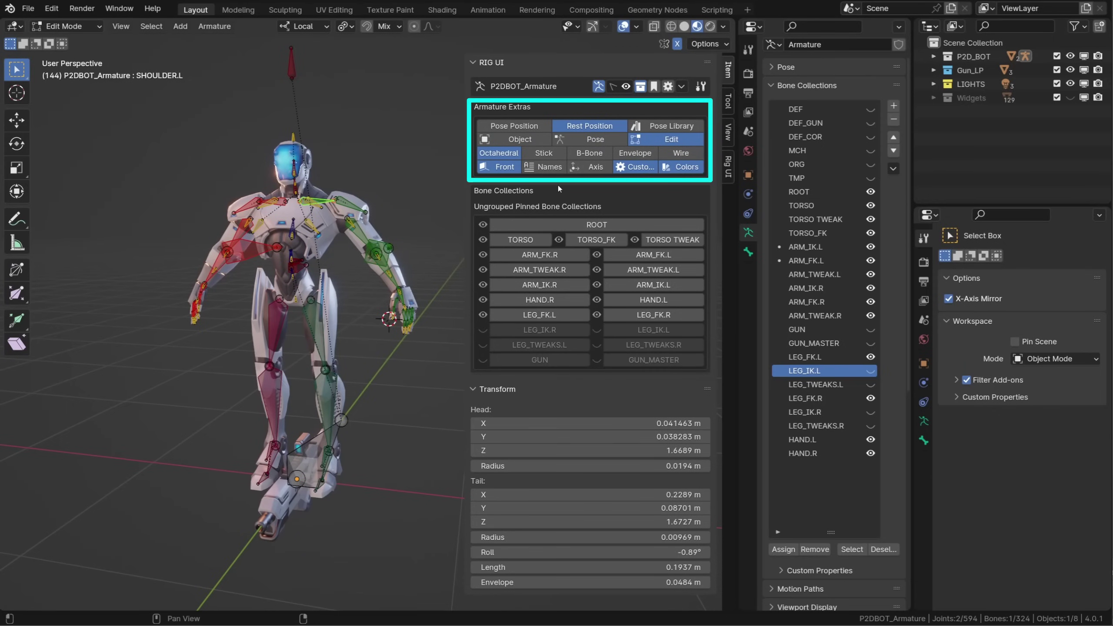
Toggle the armature's Colors, Axis and Names display options on and off, and return the armature to Pose Mode
left_click(670, 171)
left_click(670, 171)
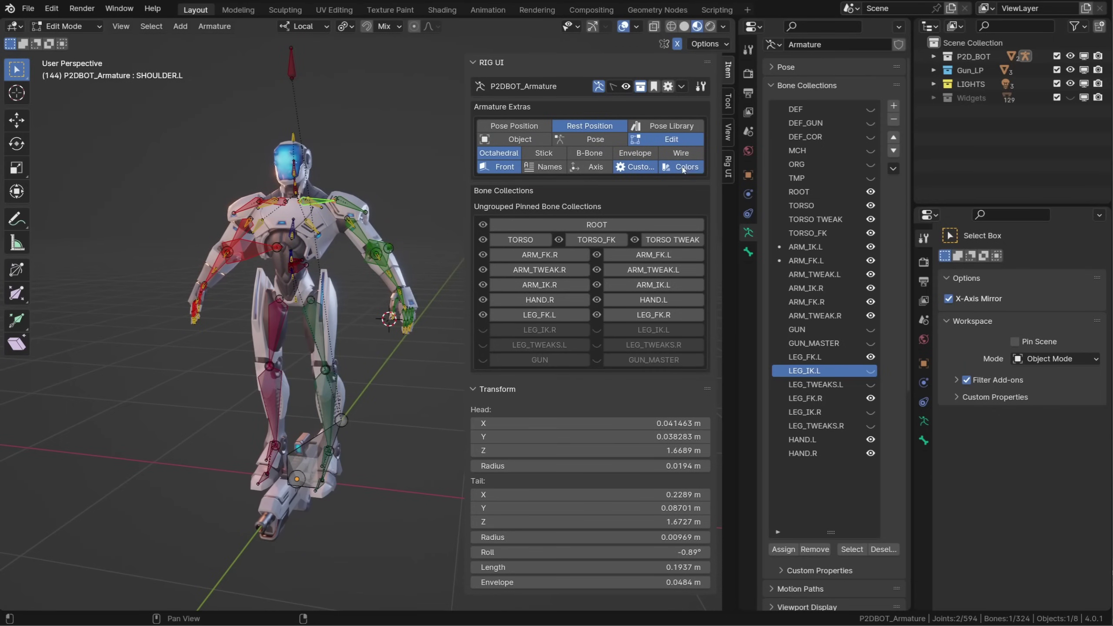
left_click(585, 168)
left_click(585, 168)
left_click(565, 167)
left_click(564, 167)
left_click(567, 141)
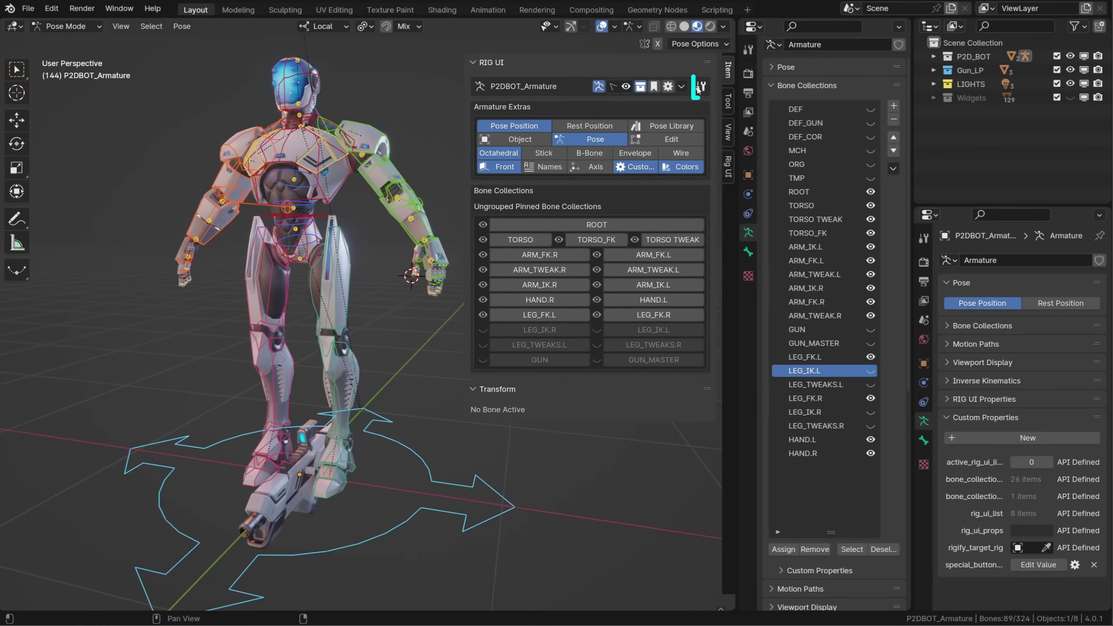
Unpin the Object/Pose/Edit mode row and the bone display type row from the Armature Extras, and turn on bone Names
left_click(700, 87)
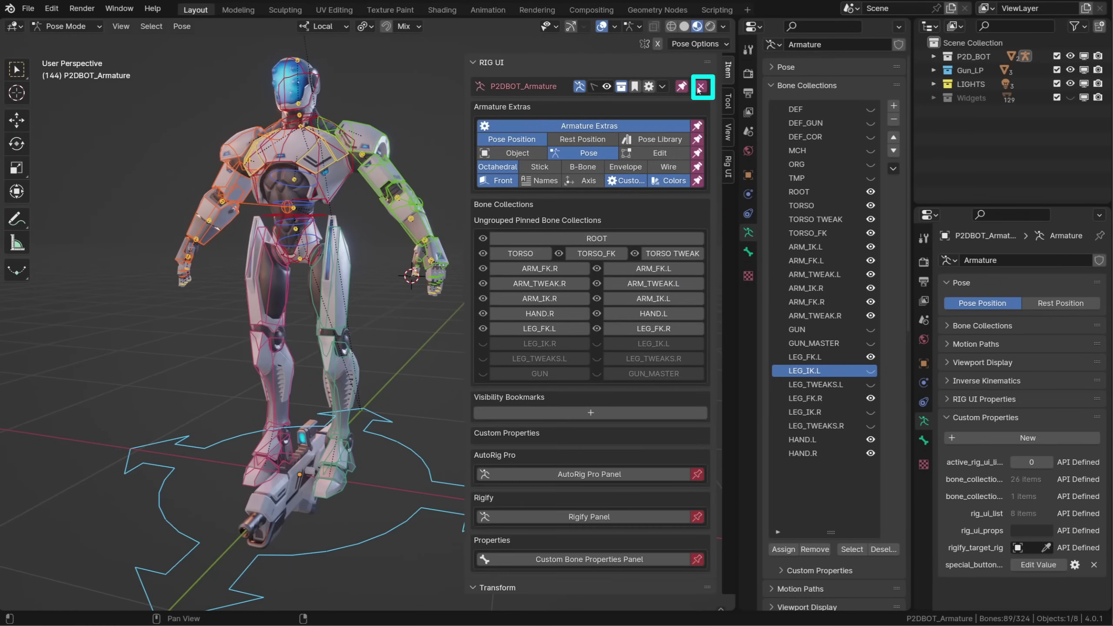
left_click(698, 154)
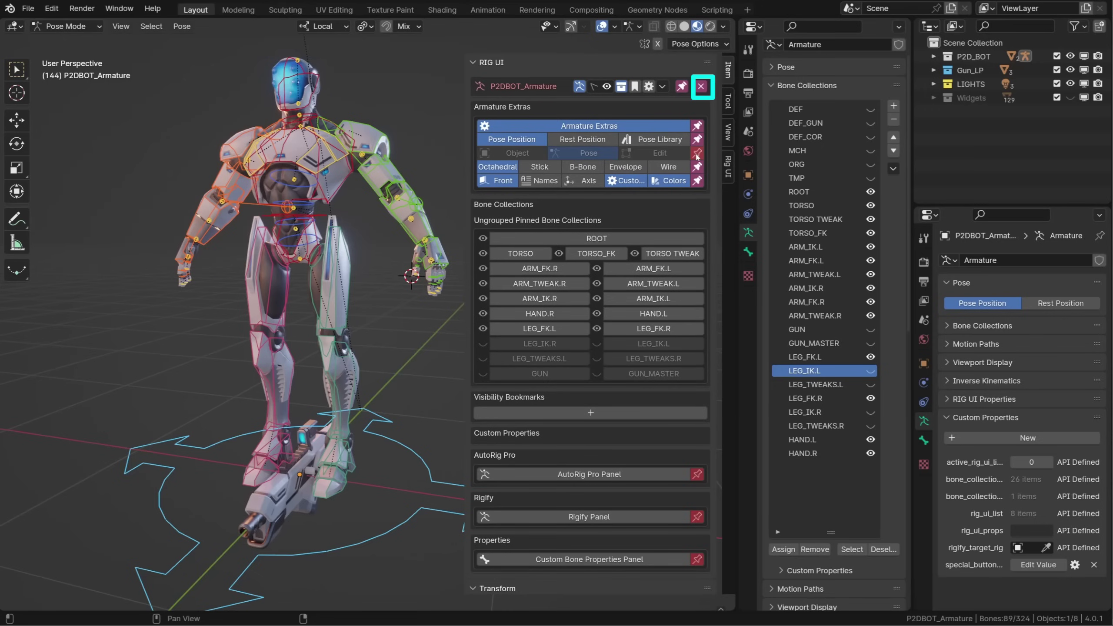
left_click(697, 166)
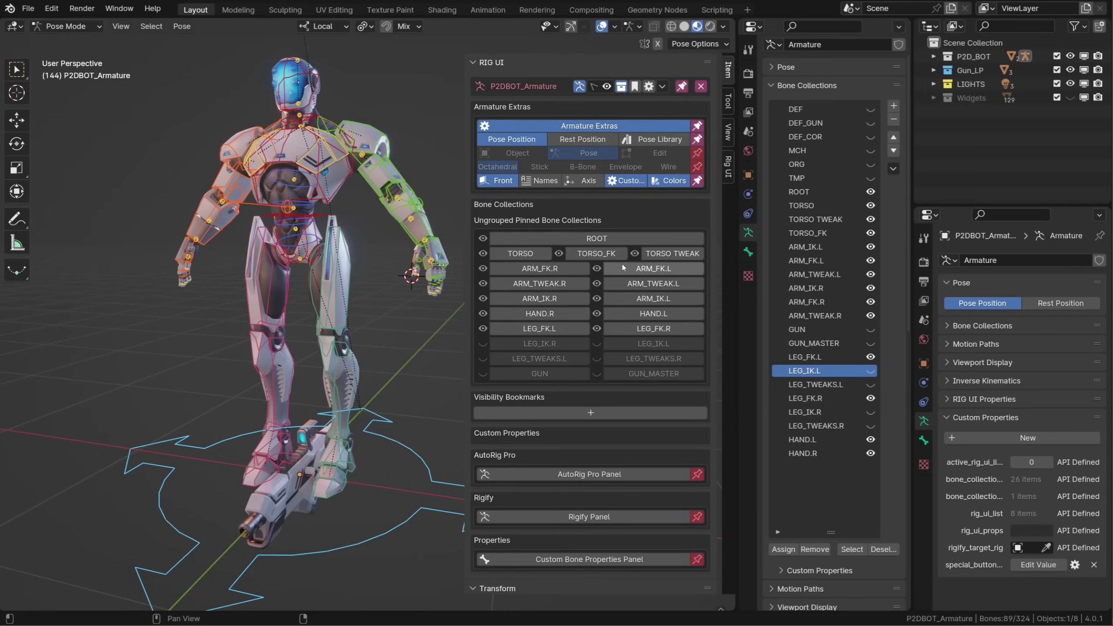
left_click(700, 87)
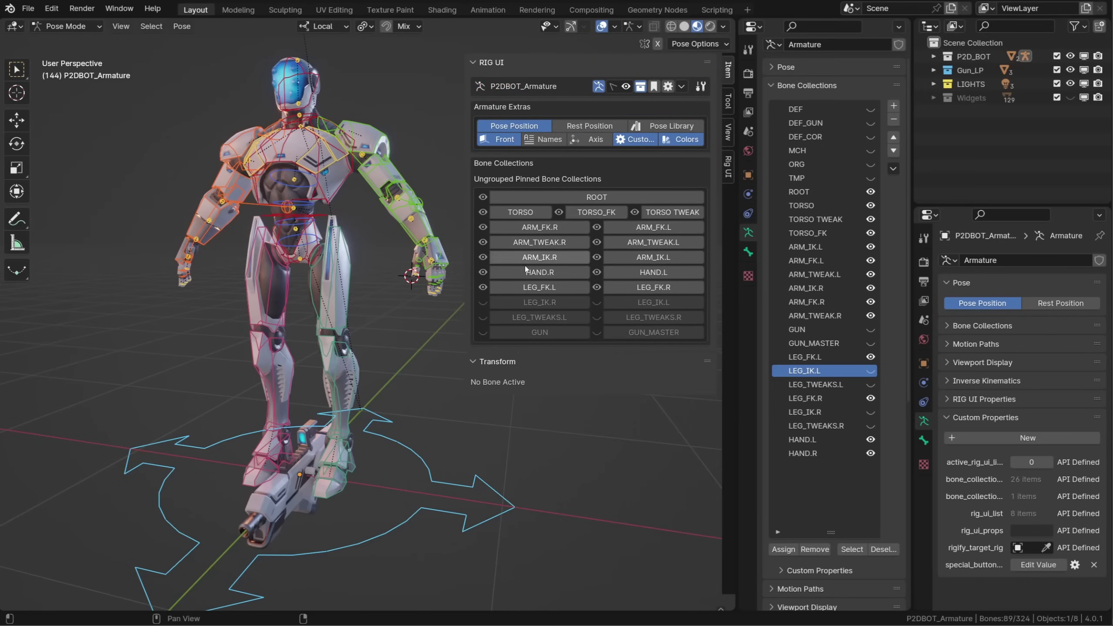
left_click(557, 126)
left_click(546, 127)
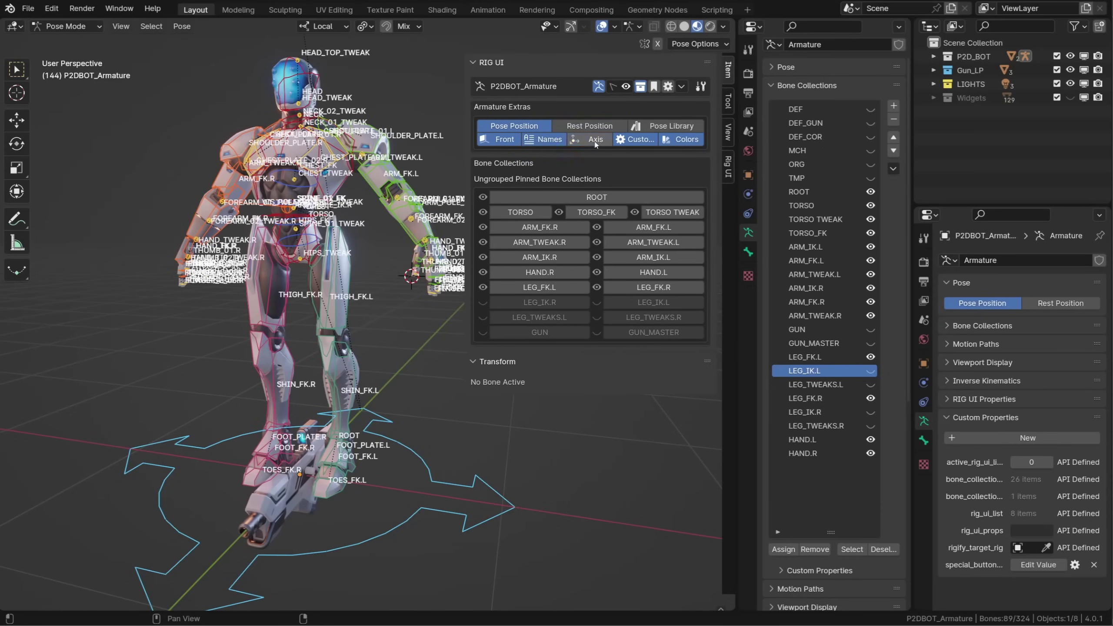
Select the THIGH_FK.L and THIGH_FK.R bones and assign them to the LEG_IK.L and LEG_TWEAKS.R collections
left_click(337, 388)
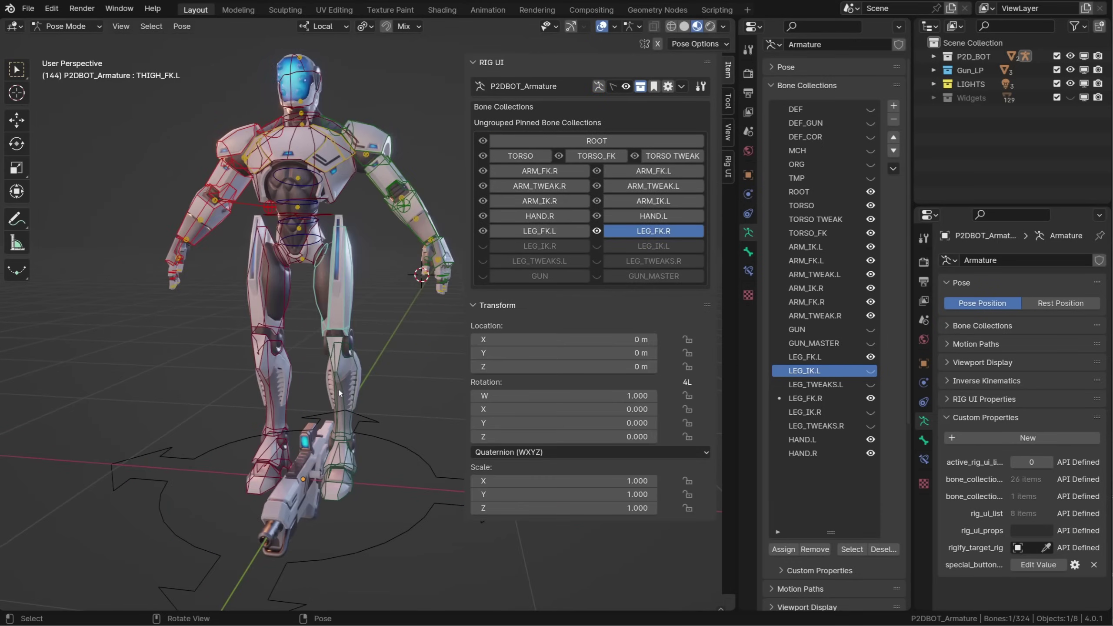
left_click(288, 314, "shift")
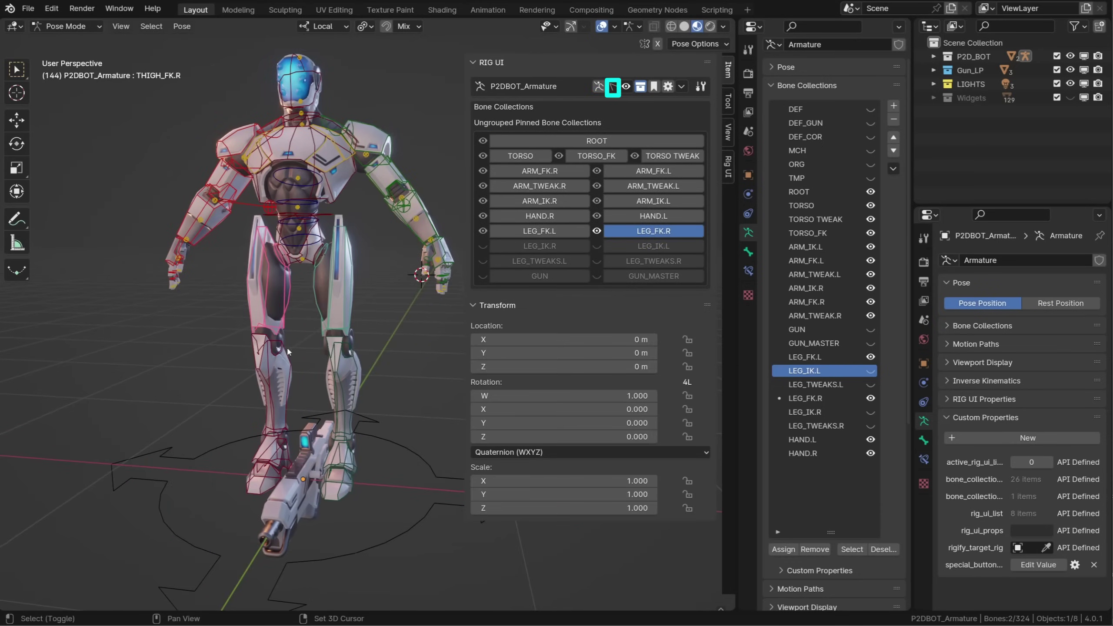
left_click(613, 87)
left_click(597, 245)
left_click(597, 261)
left_click(613, 87)
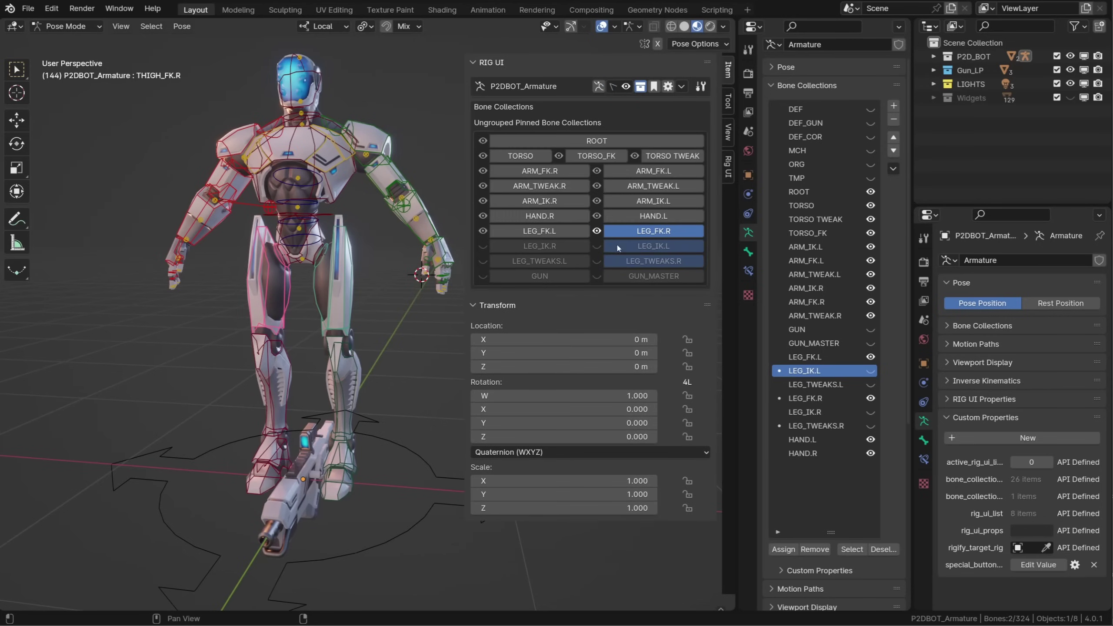
Show the LEG_IK.L and LEG_TWEAKS.R collections, and toggle the selected thigh bones' assignment to LEG_TWEAKS.R
left_click(597, 246)
left_click(598, 261)
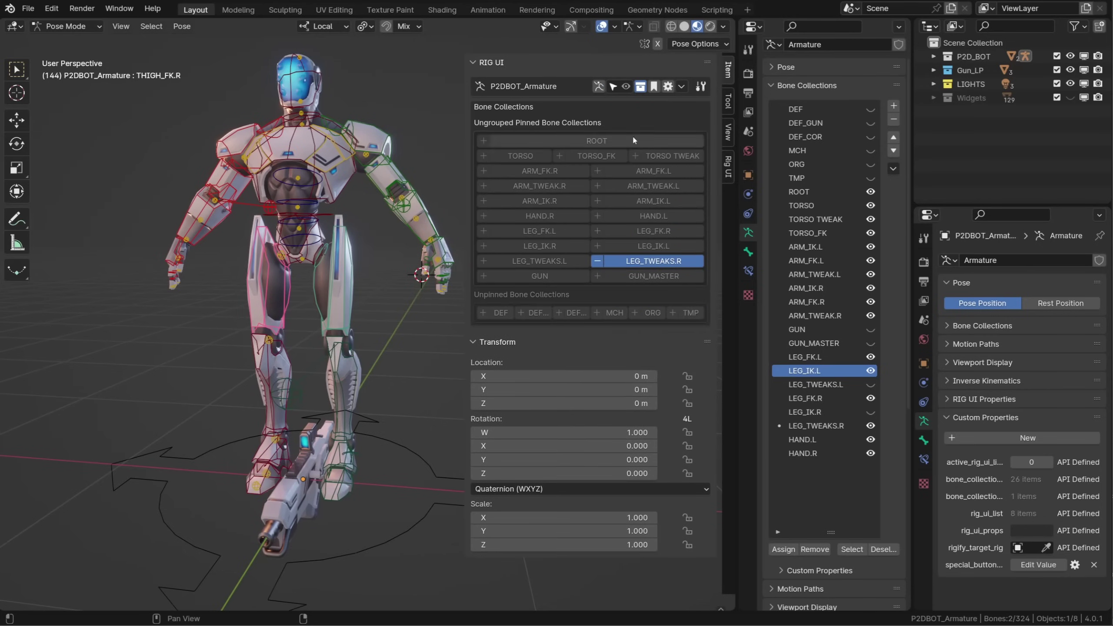
left_click(597, 261)
left_click(597, 261)
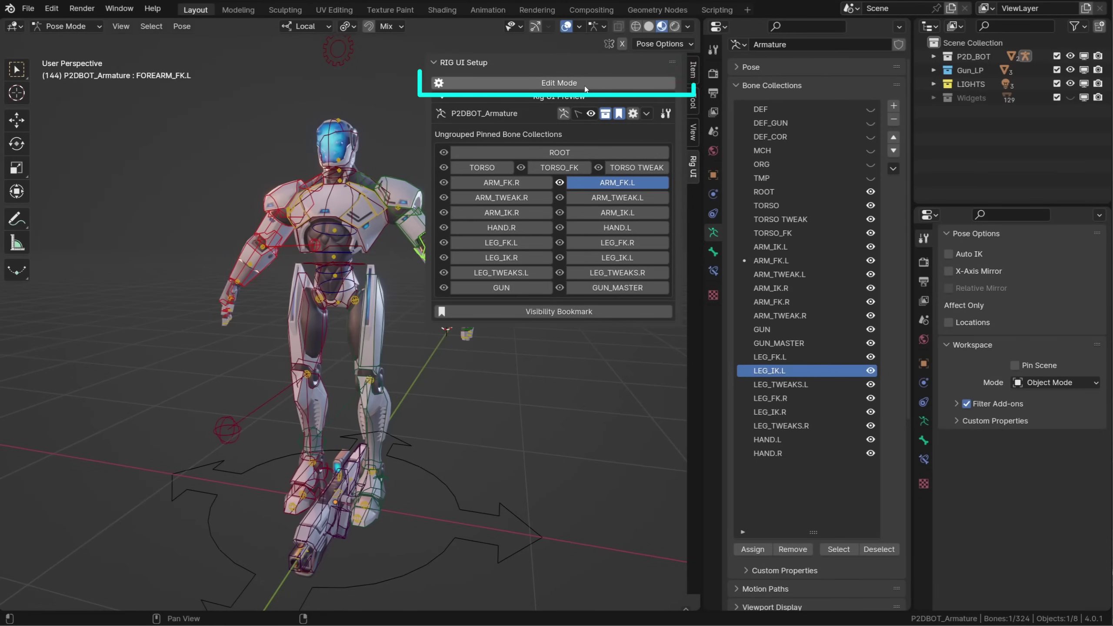
Enter the Rig UI's Edit Mode and examine the script export option and the full modules order in the general options
left_click(585, 87)
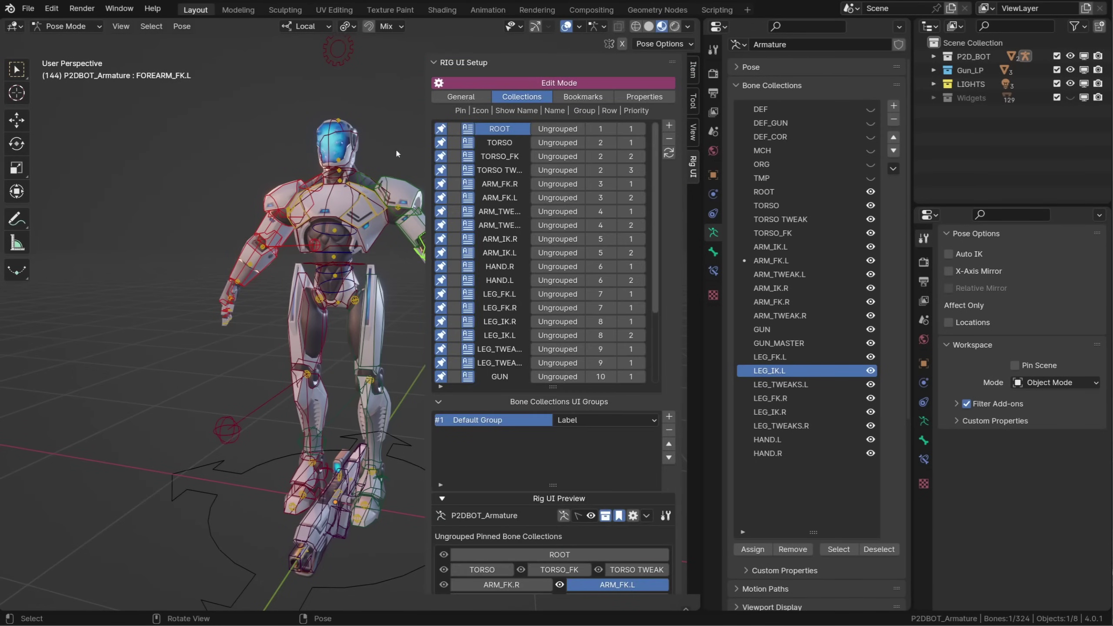
left_click(455, 100)
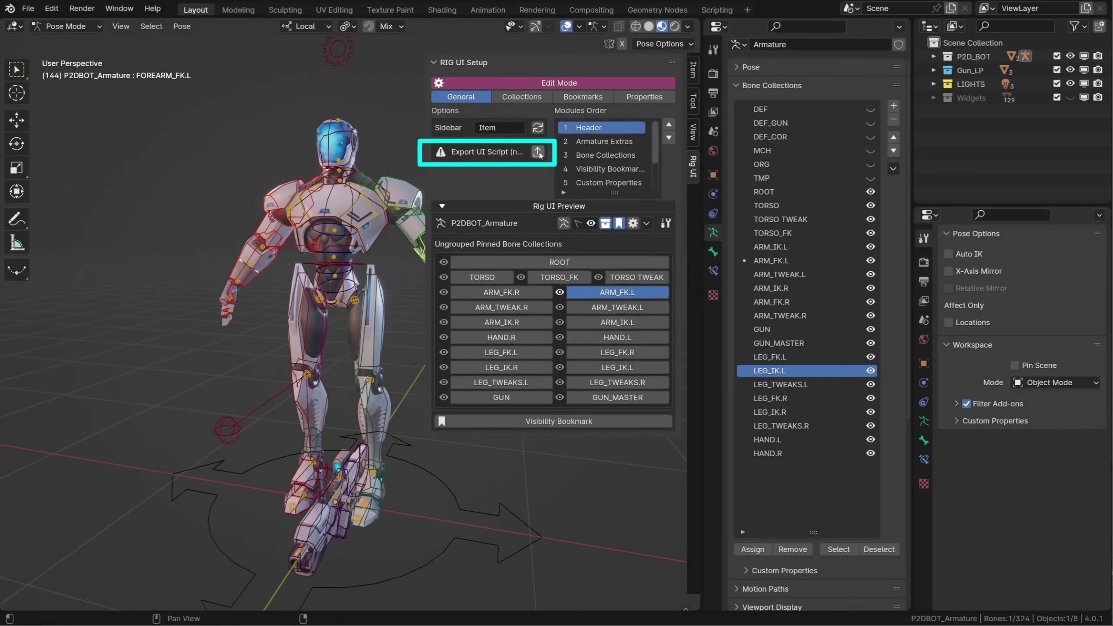
scroll(656, 184, "down", 3)
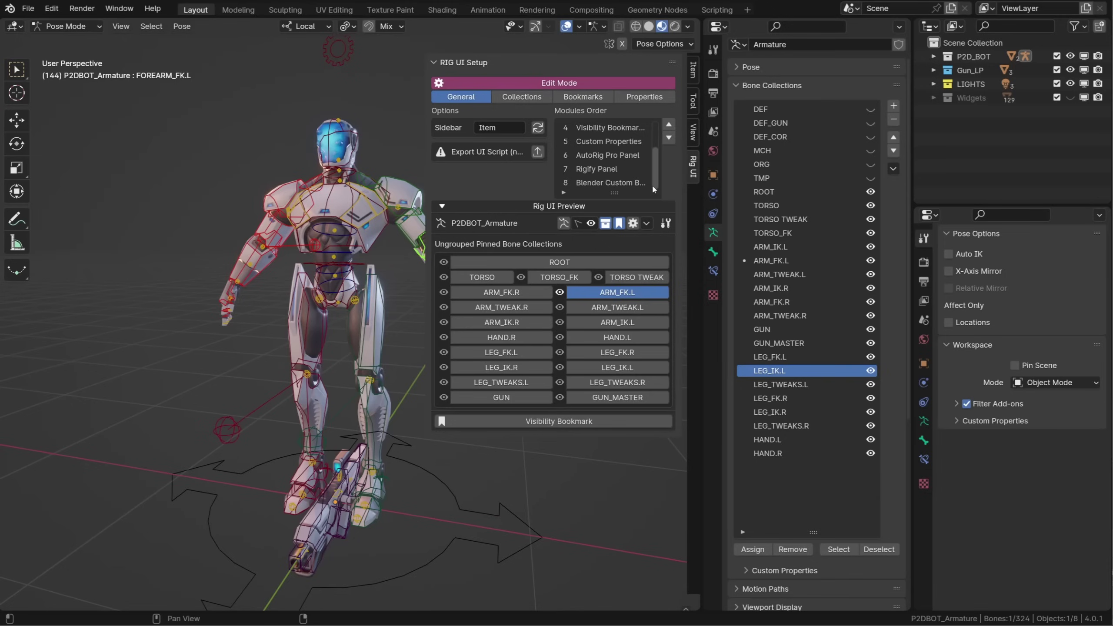
left_click_drag(654, 178, 652, 122)
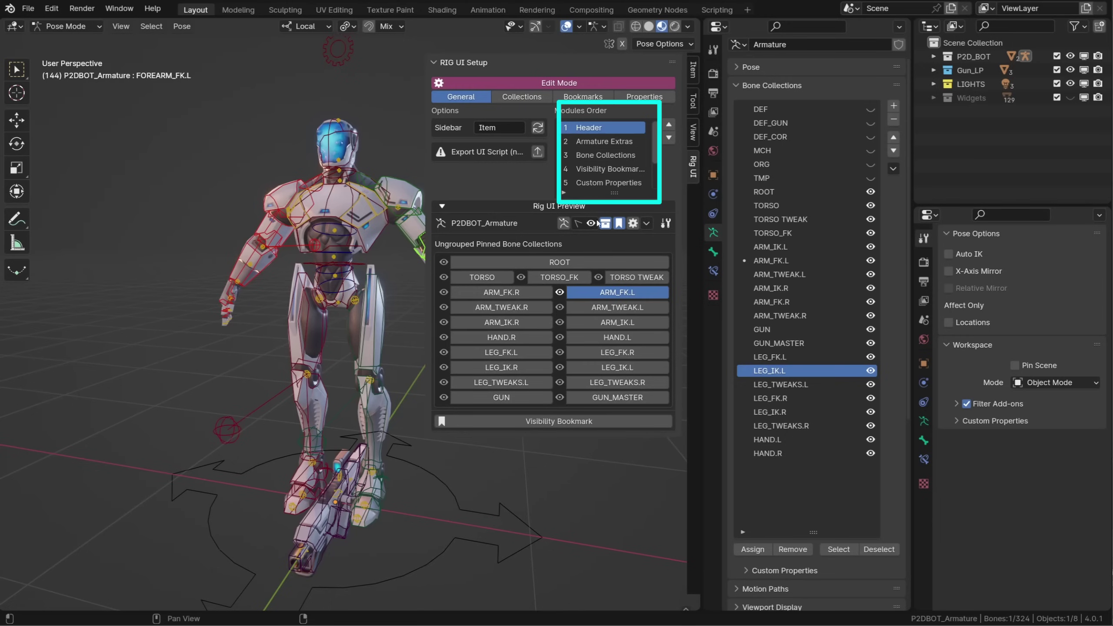
Move the Header module three places down in the Rig UI's modules order
left_click(669, 139)
left_click(669, 139)
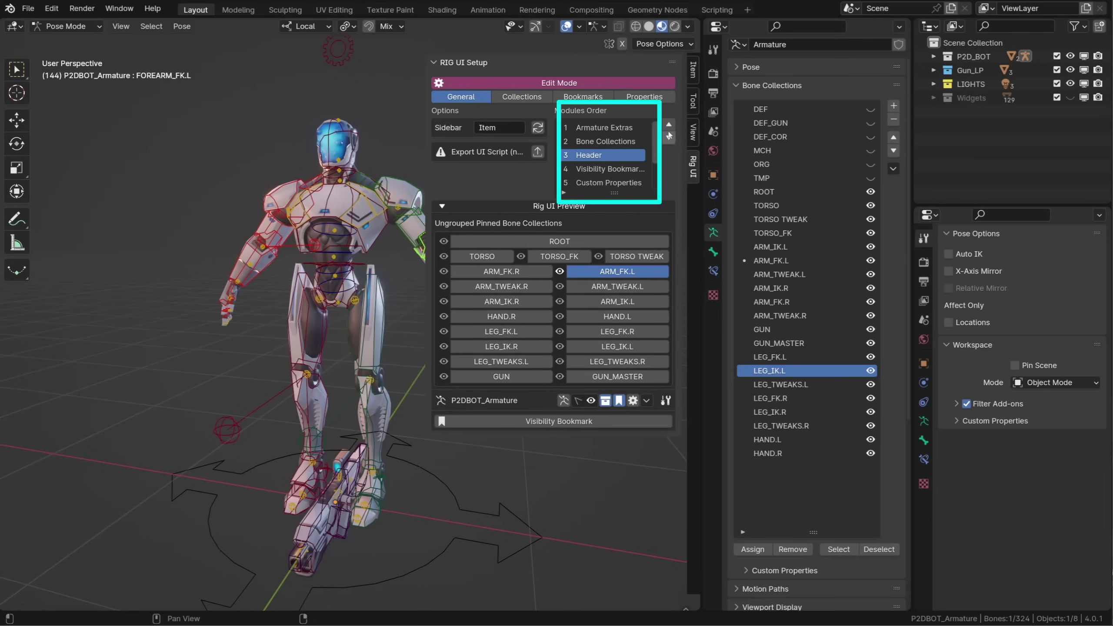
left_click(669, 139)
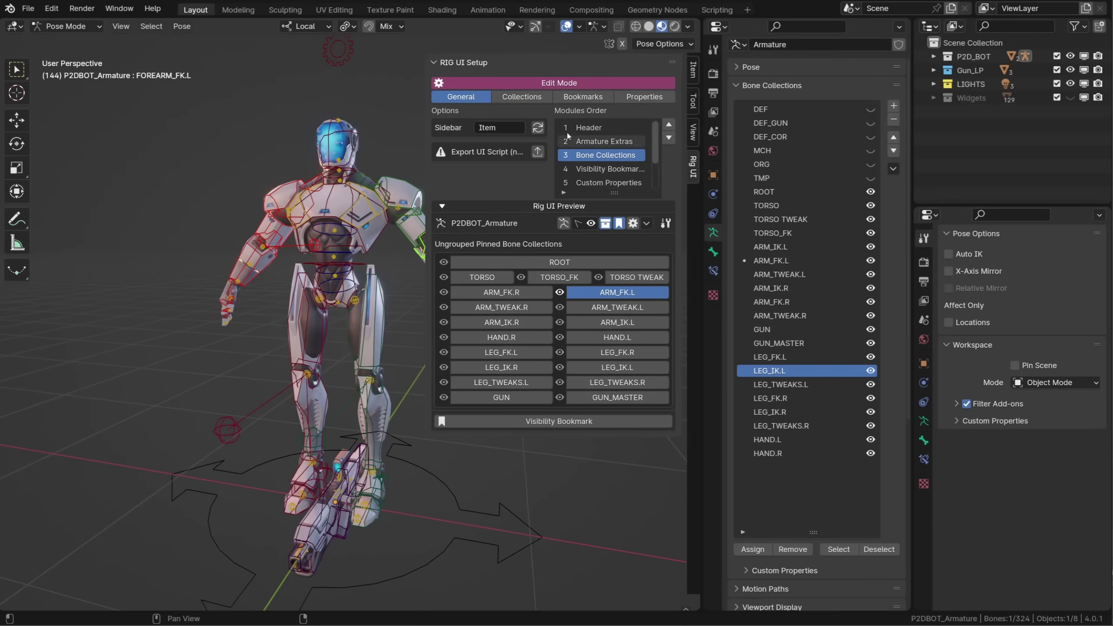
Set the default bone collections UI group's display type to Box and rename the group Torso
left_click(521, 96)
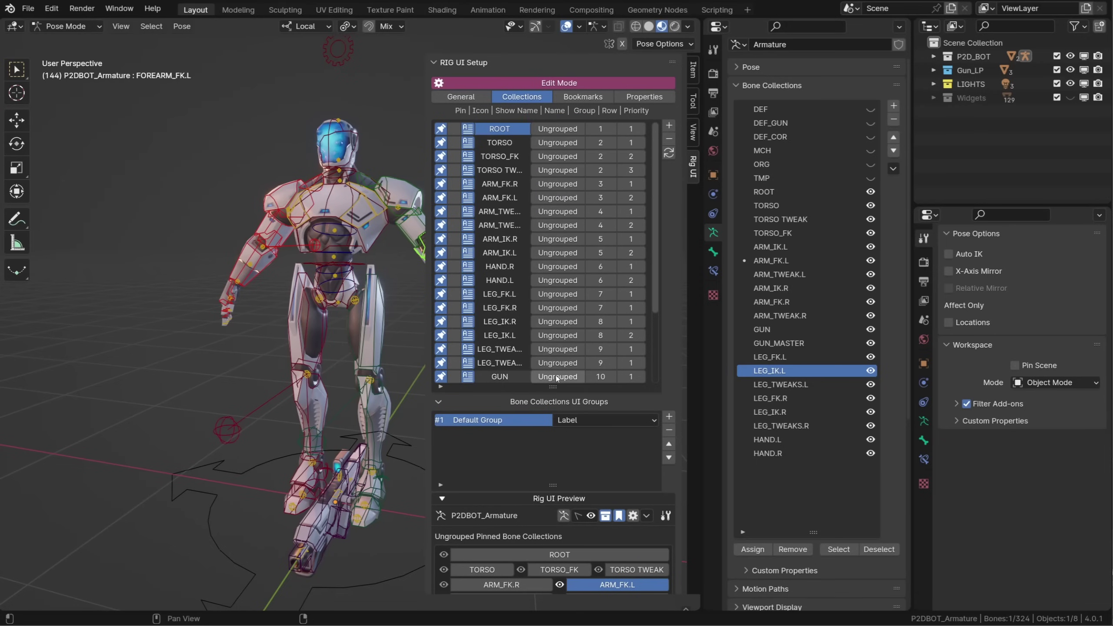
scroll(506, 461, "down", 2)
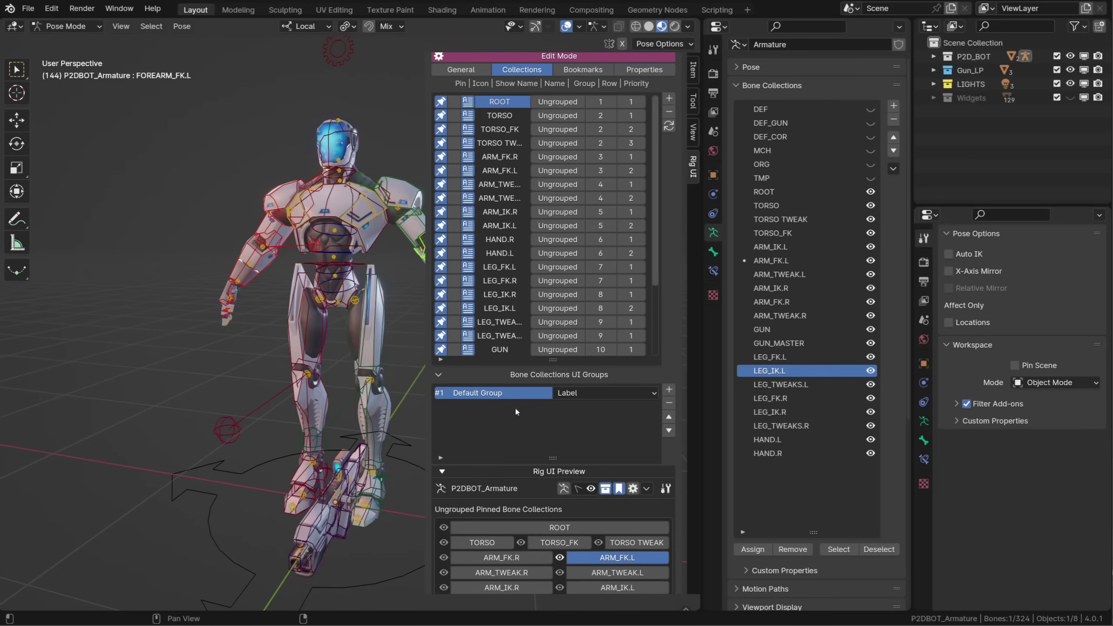
left_click(605, 394)
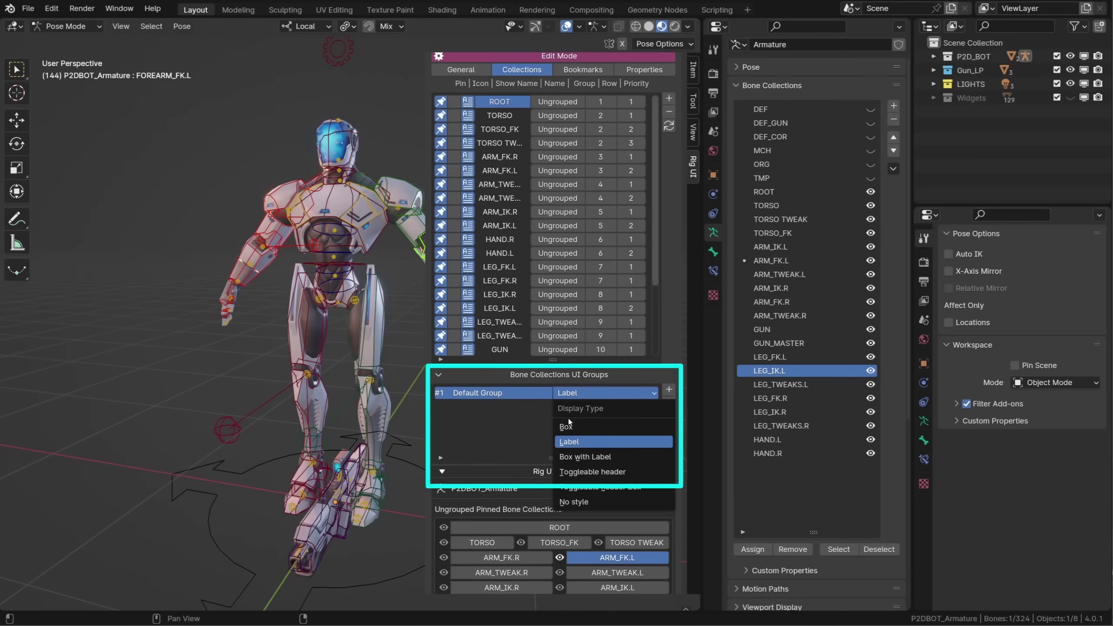
left_click(566, 435)
double_click(498, 395)
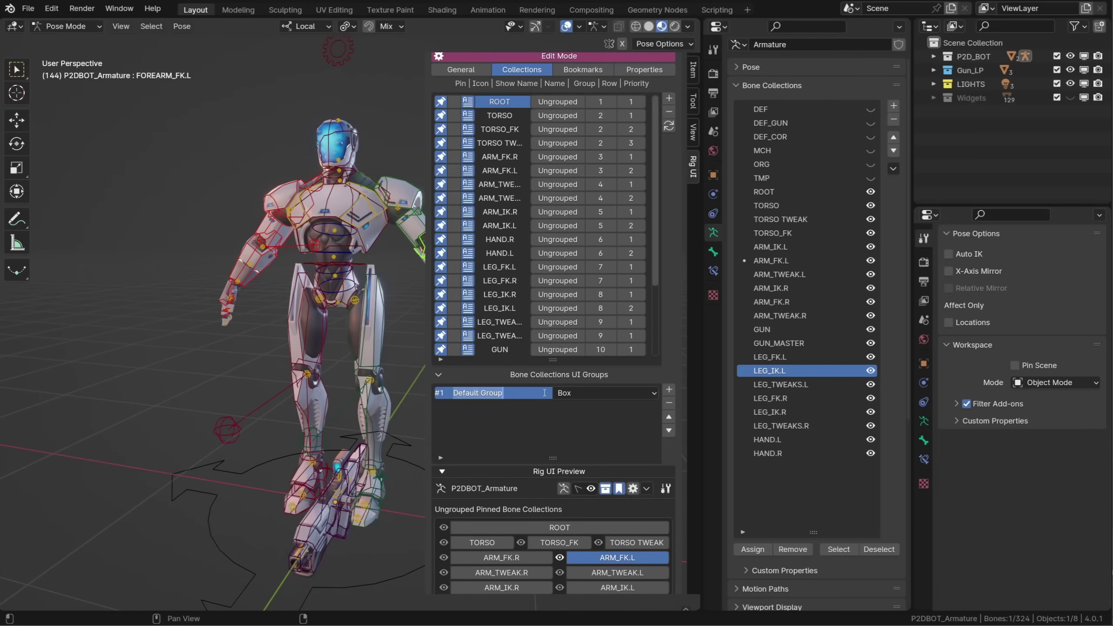
type("Torso")
Assign the TORSO, TORSO_FK and TORSO TWEAK collections to the Torso group
left_click(559, 117)
left_click(560, 158)
left_click(560, 129)
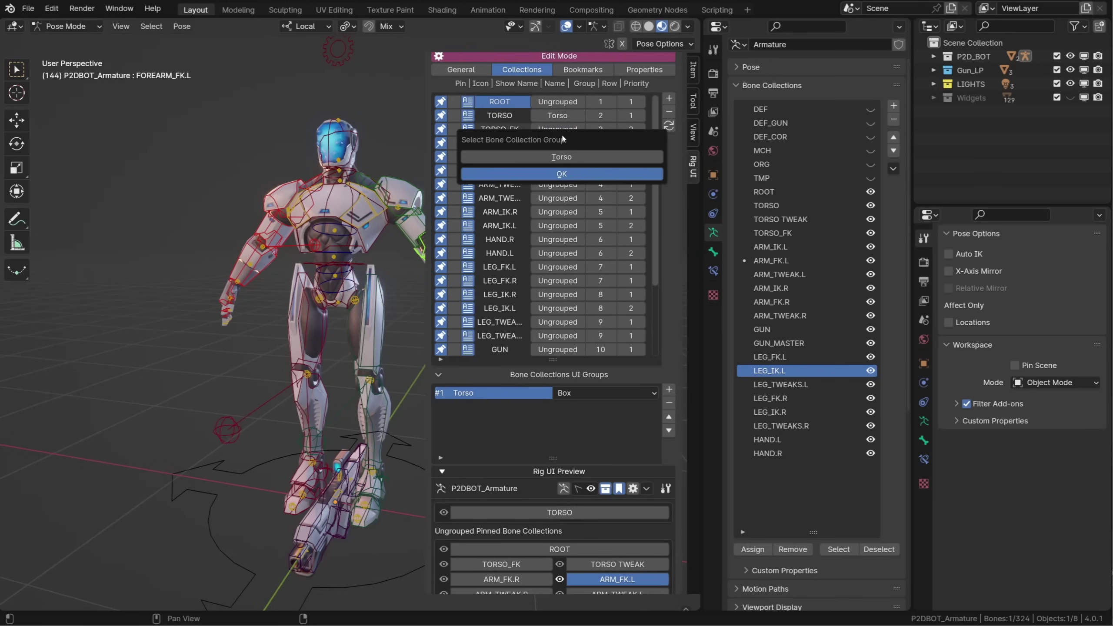
left_click(562, 172)
left_click(564, 144)
left_click(563, 185)
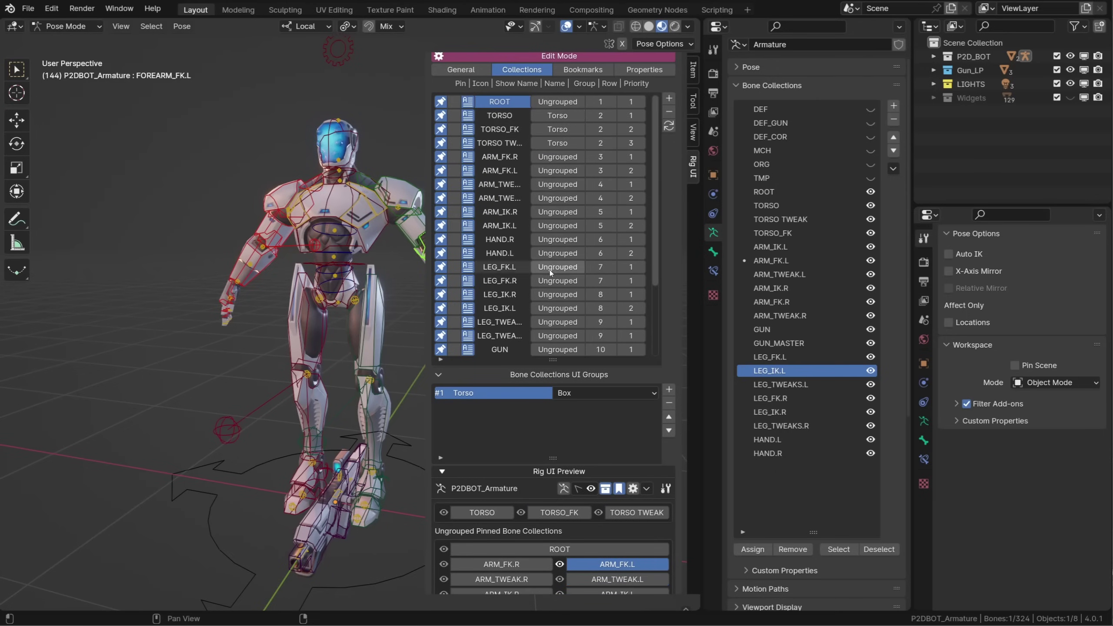
scroll(520, 491, "down", 5)
scroll(524, 517, "down", 1)
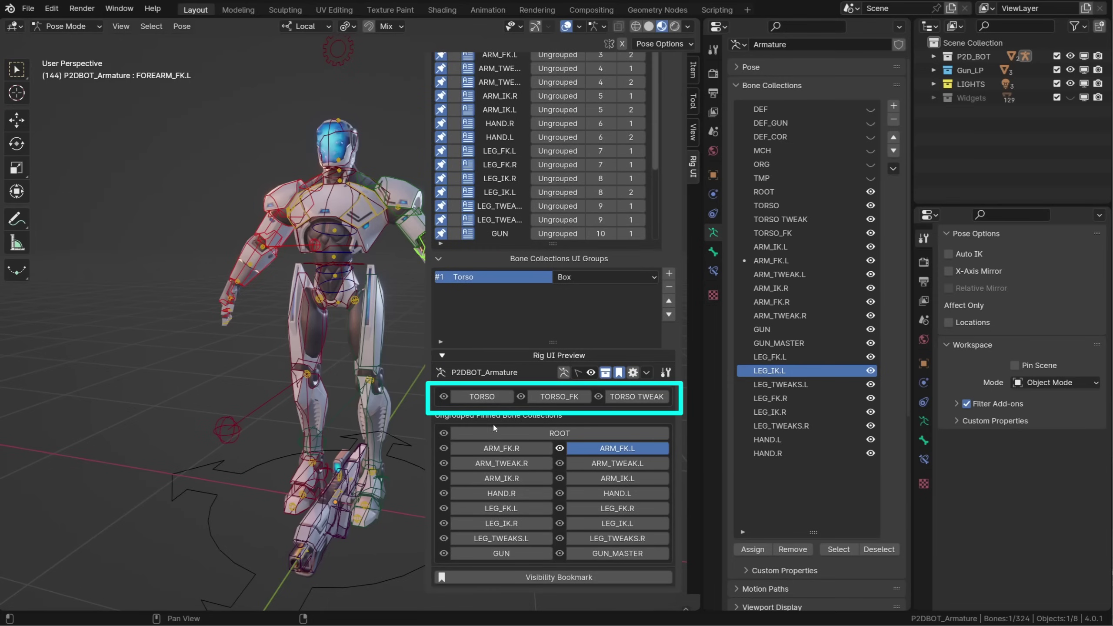
Create Arms and Legs groups, assigning the arm and hand collections to Arms and the leg collections to Legs
scroll(495, 425, "up", 5)
left_click(481, 401)
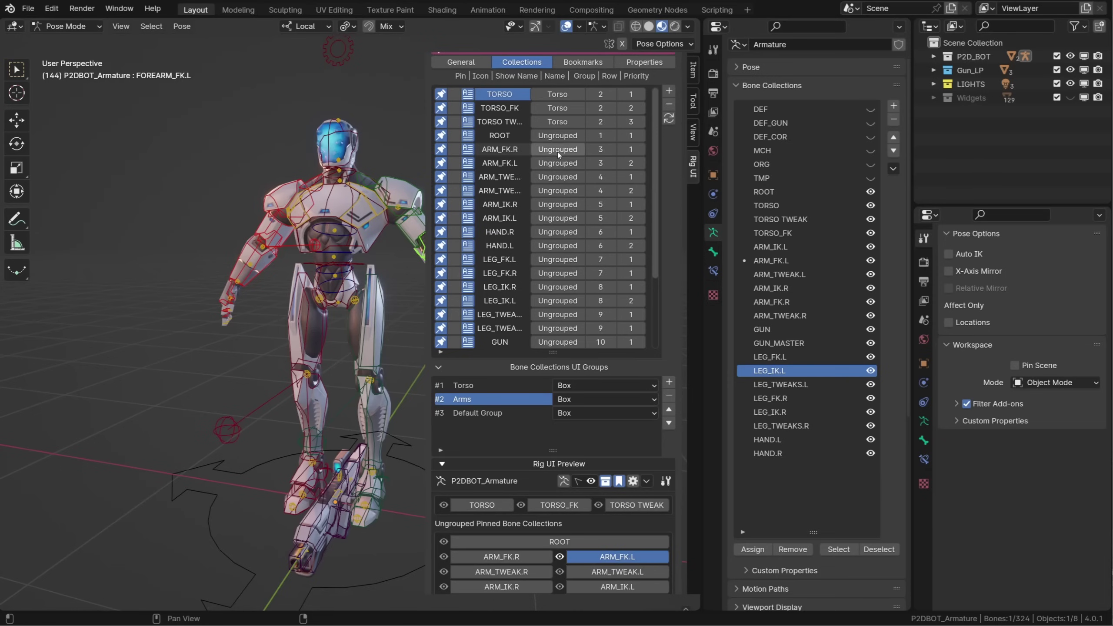
scroll(486, 381, "down", 4)
double_click(478, 359)
type("Legs")
key("Return")
left_click(558, 205)
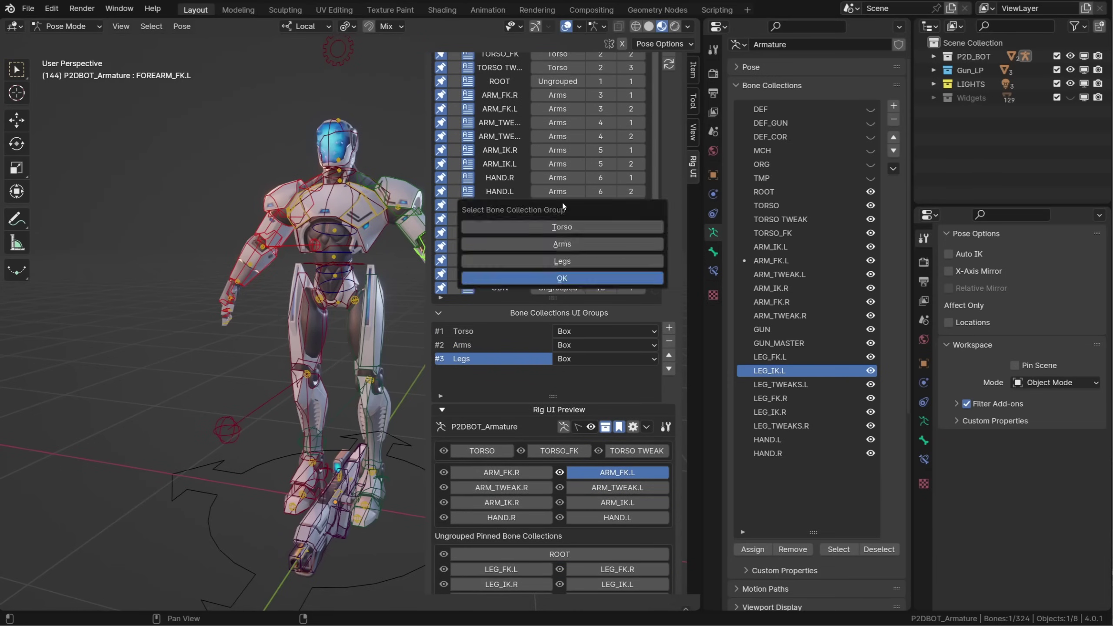
left_click(558, 267)
Add a UI group named Root and assign the ROOT collection to it
left_click(669, 328)
scroll(483, 351, "down", 3)
double_click(467, 304)
scroll(491, 307, "up", 4)
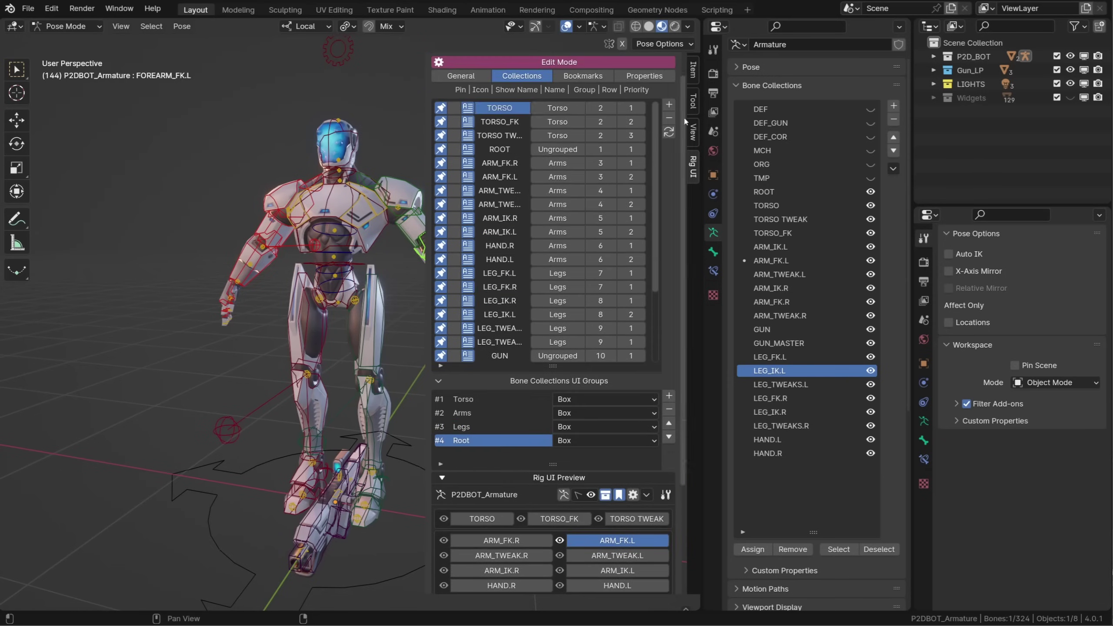
left_click(558, 192)
Add a UI group named Gun and assign the GUN and GUN_MASTER collections to it
scroll(526, 263, "down", 4)
left_click(557, 180)
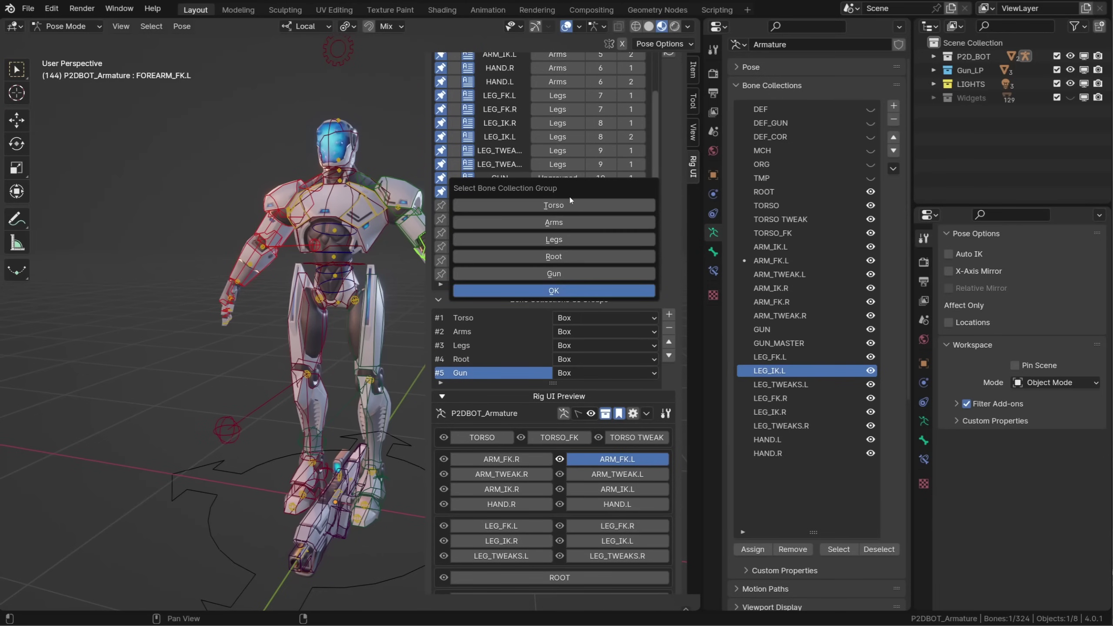
left_click(566, 273)
scroll(542, 460, "down", 2)
scroll(542, 459, "down", 1)
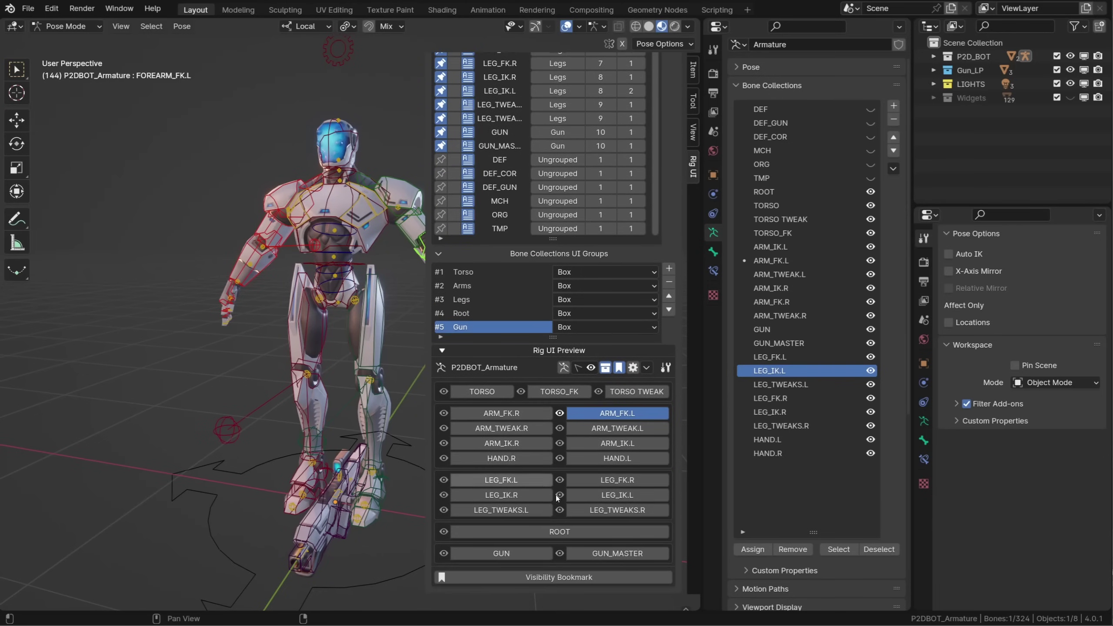
Try the Label, Box with Label and toggleable header display types on the Gun group
left_click(651, 330)
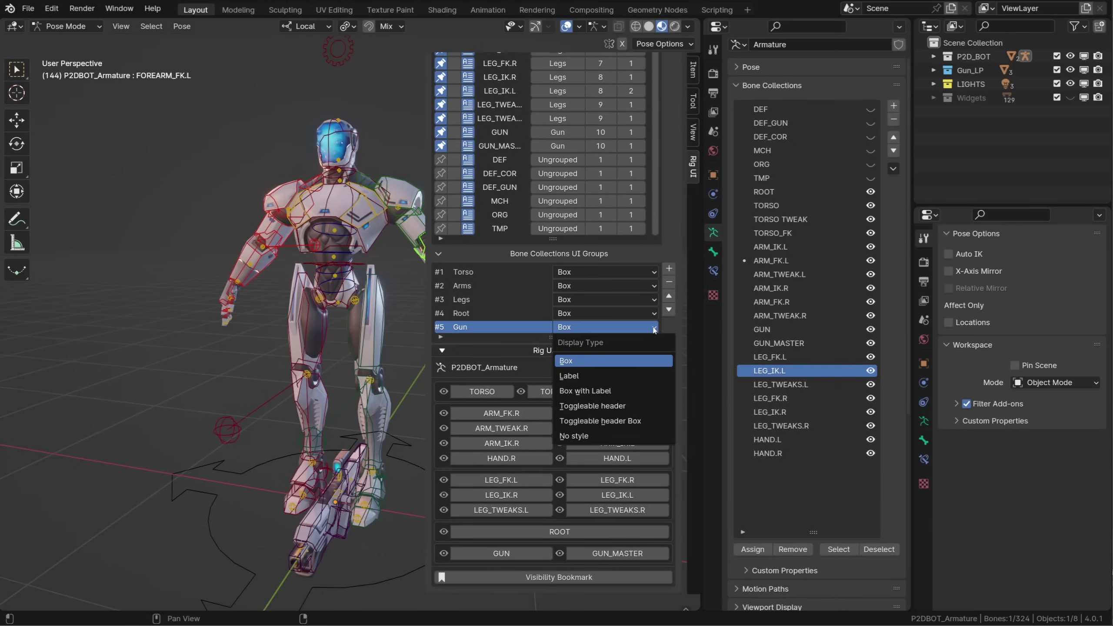
left_click(597, 374)
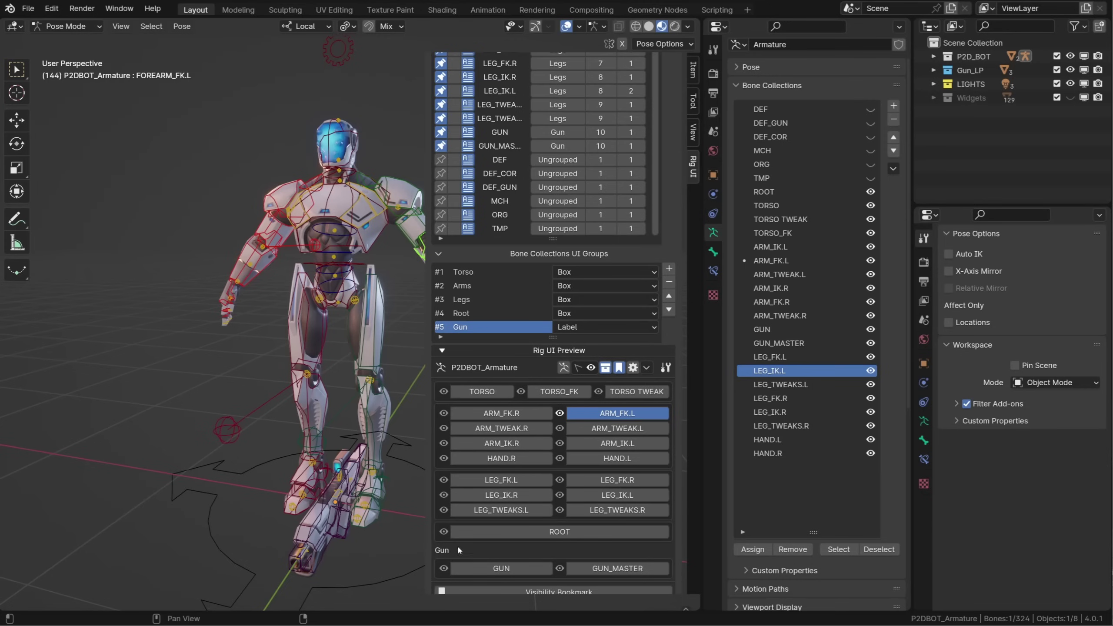
left_click(605, 327)
left_click(604, 393)
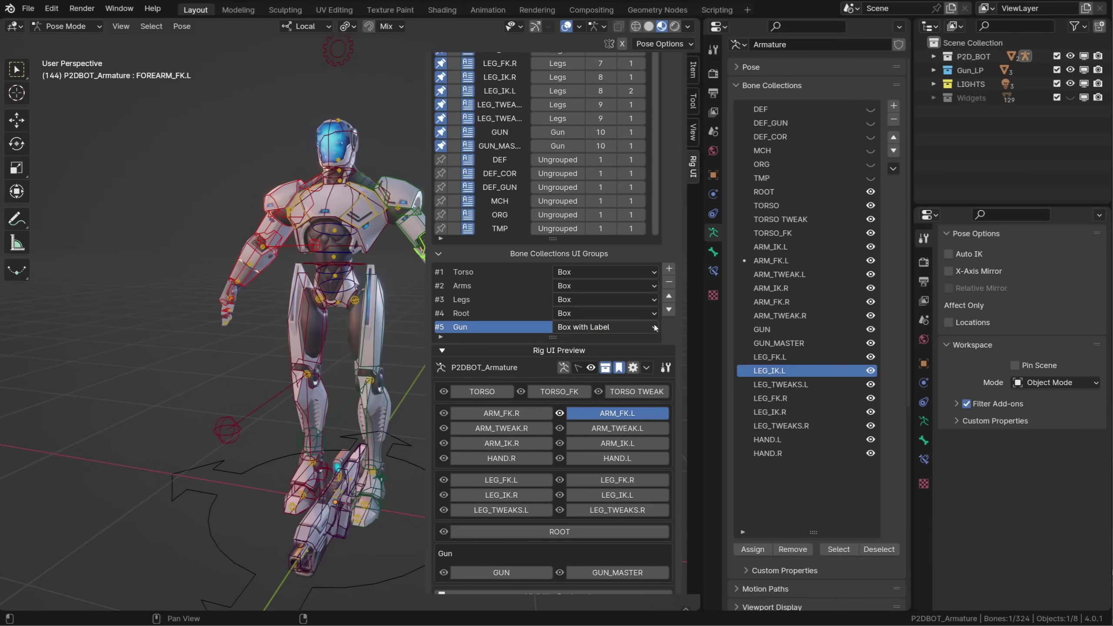
left_click(605, 327)
left_click(645, 417)
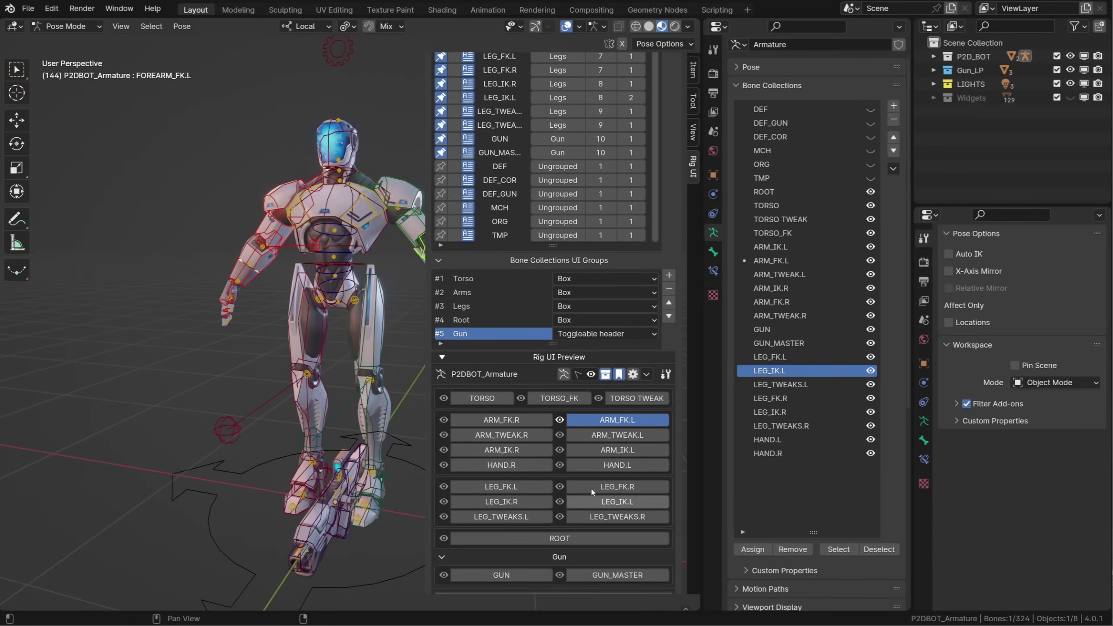
left_click(605, 327)
left_click(614, 428)
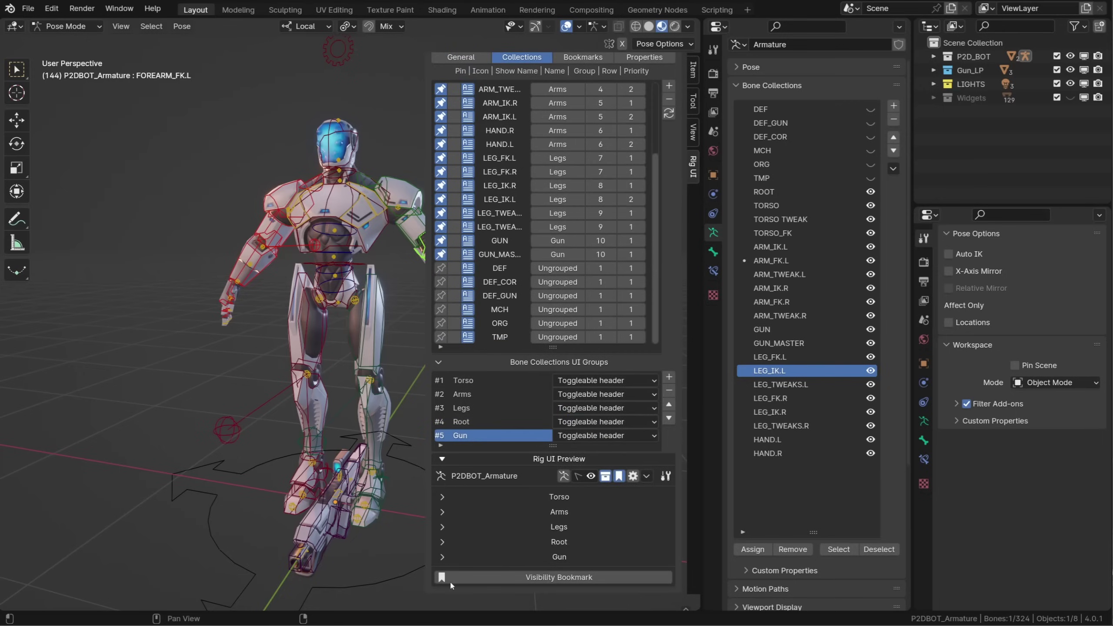
Set the display type of the Torso group and the remaining bone collection groups to Box
left_click(605, 380)
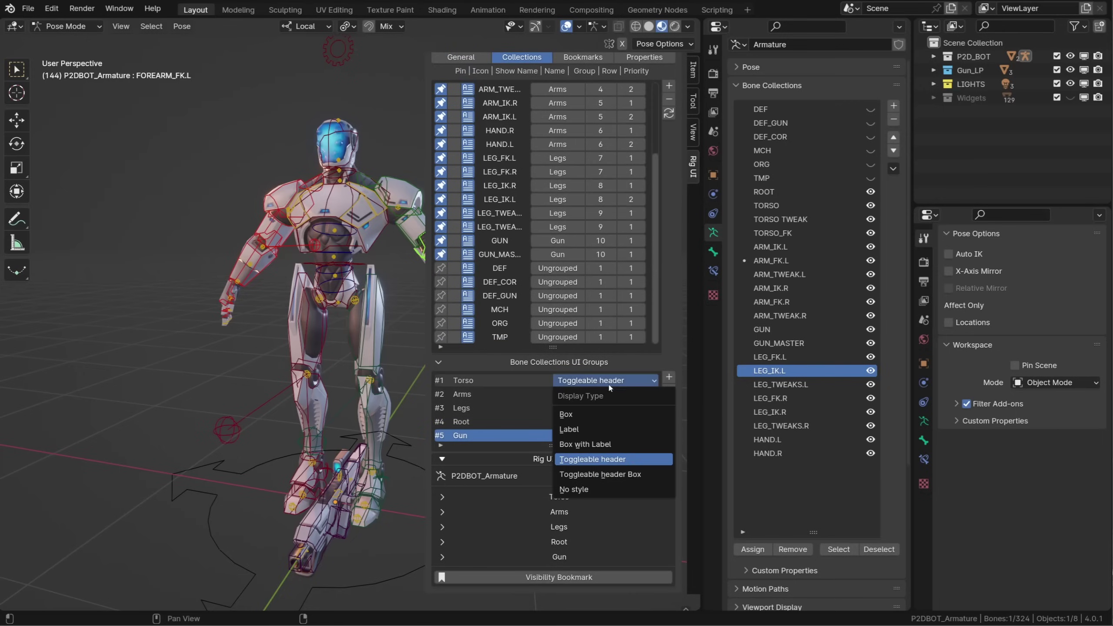
left_click(566, 412)
left_click(592, 406)
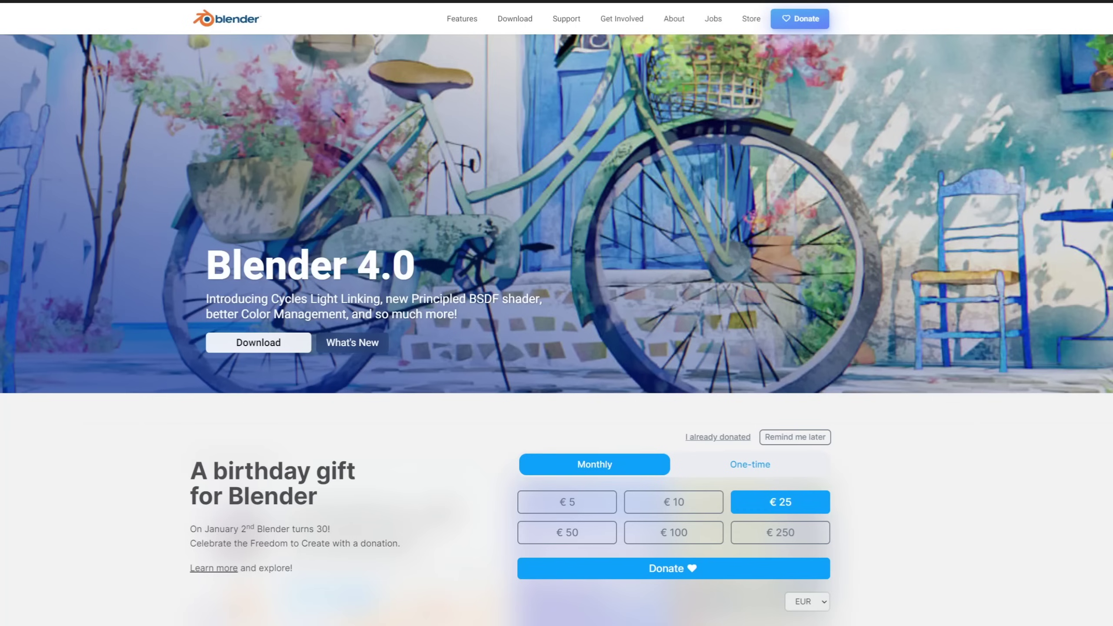
Switch to the Blender website and look through the home page, the birthday donation campaign and the People page
scroll(557, 328, "down", 5)
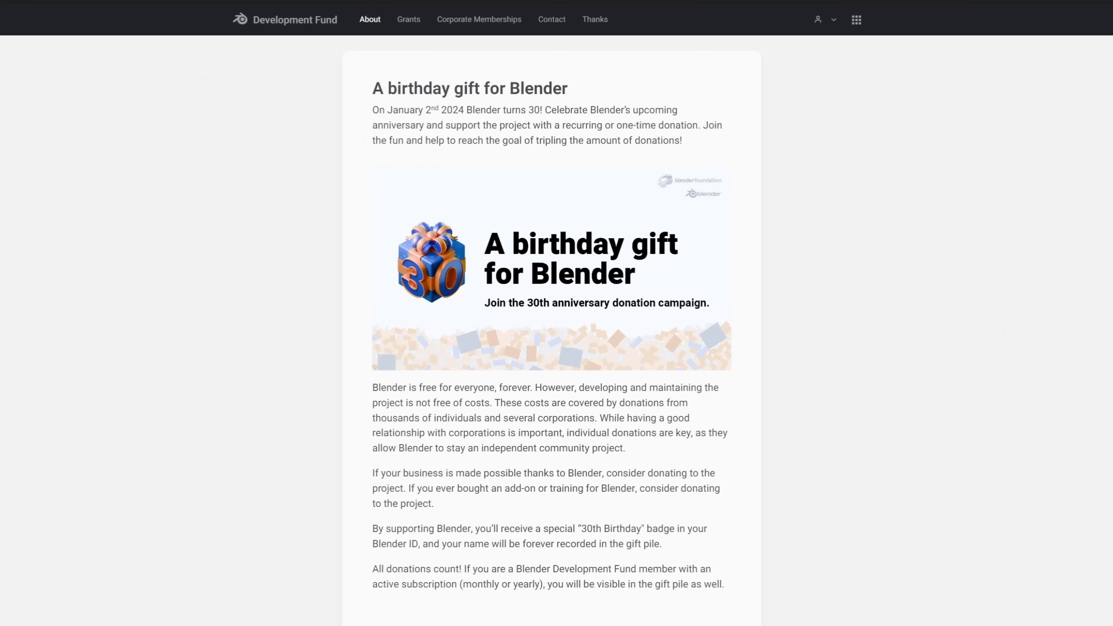
scroll(557, 313, "down", 6)
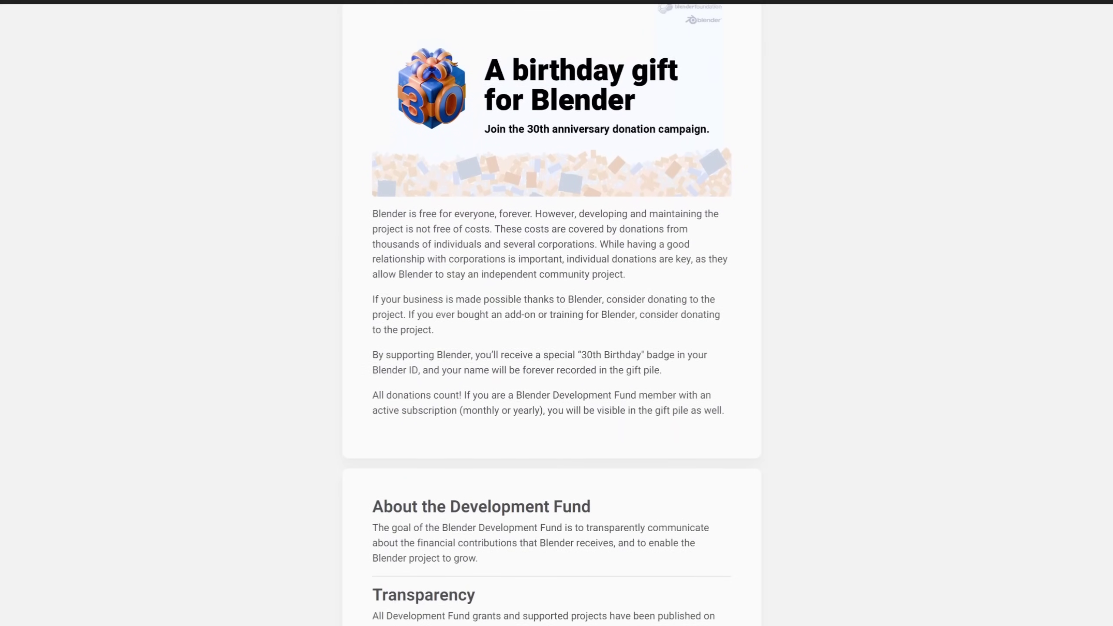
scroll(557, 313, "down", 8)
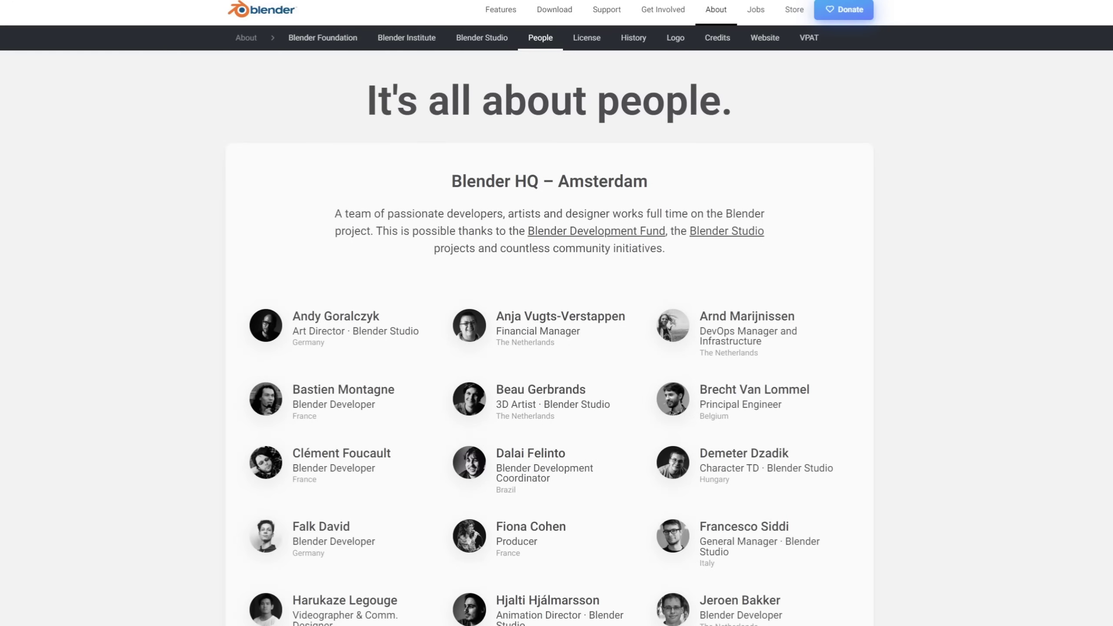
scroll(557, 314, "down", 7)
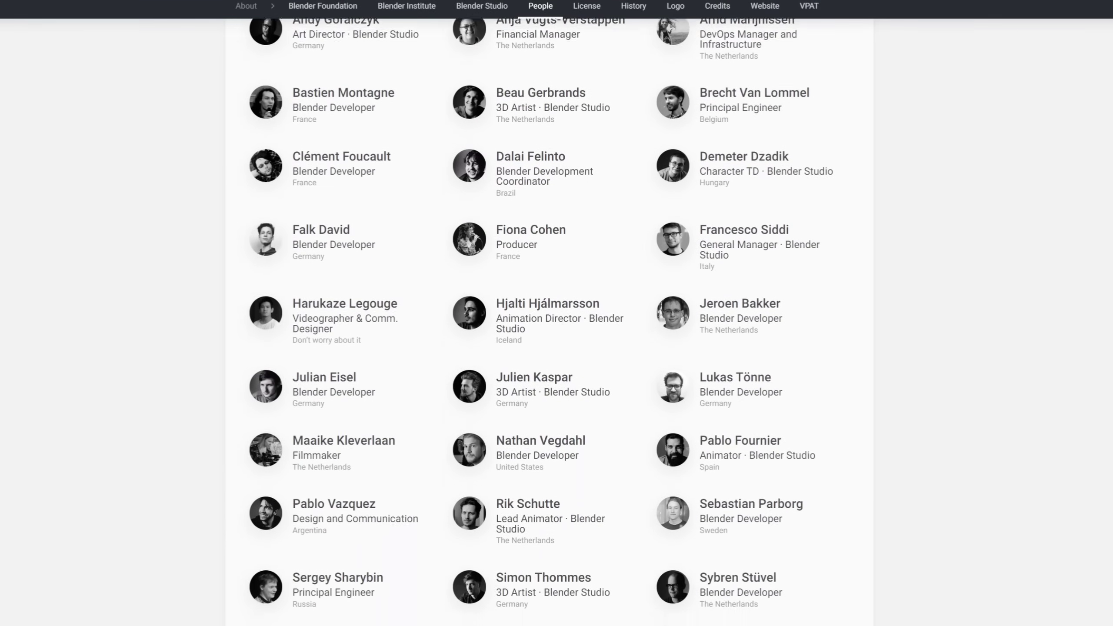
scroll(557, 313, "down", 9)
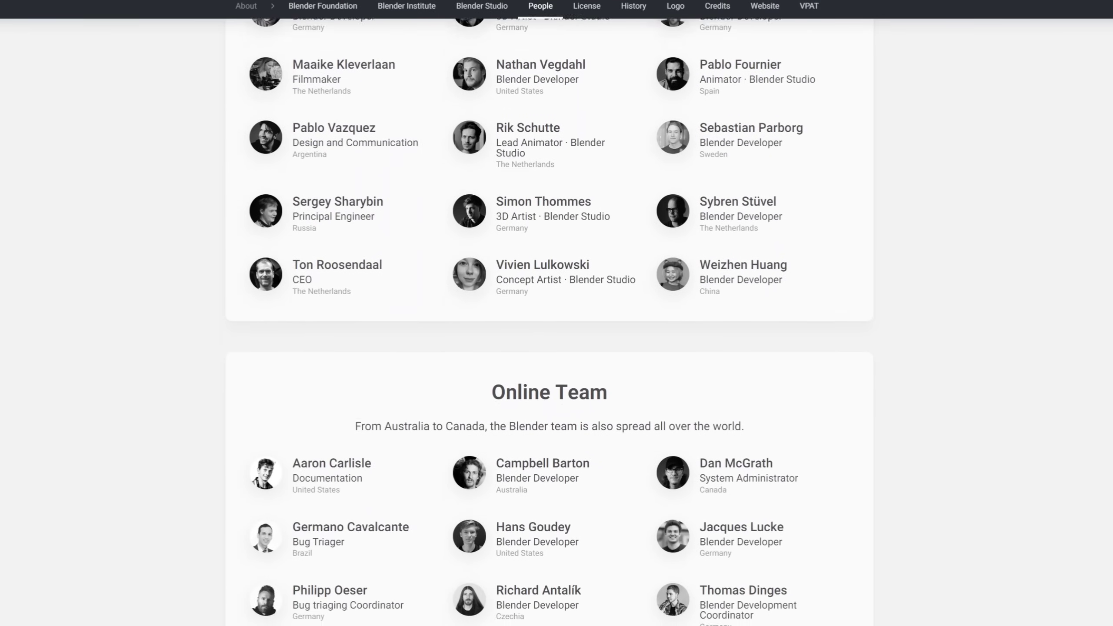
scroll(557, 313, "down", 6)
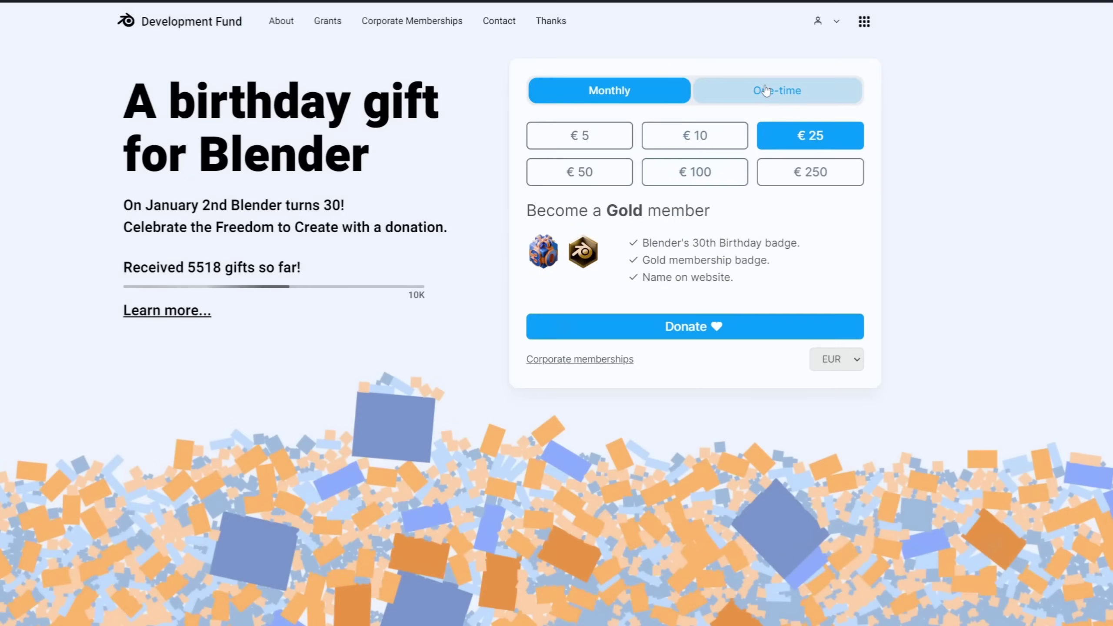
Choose a one-time donation on the Development Fund page and set its amount to €5
left_click(765, 90)
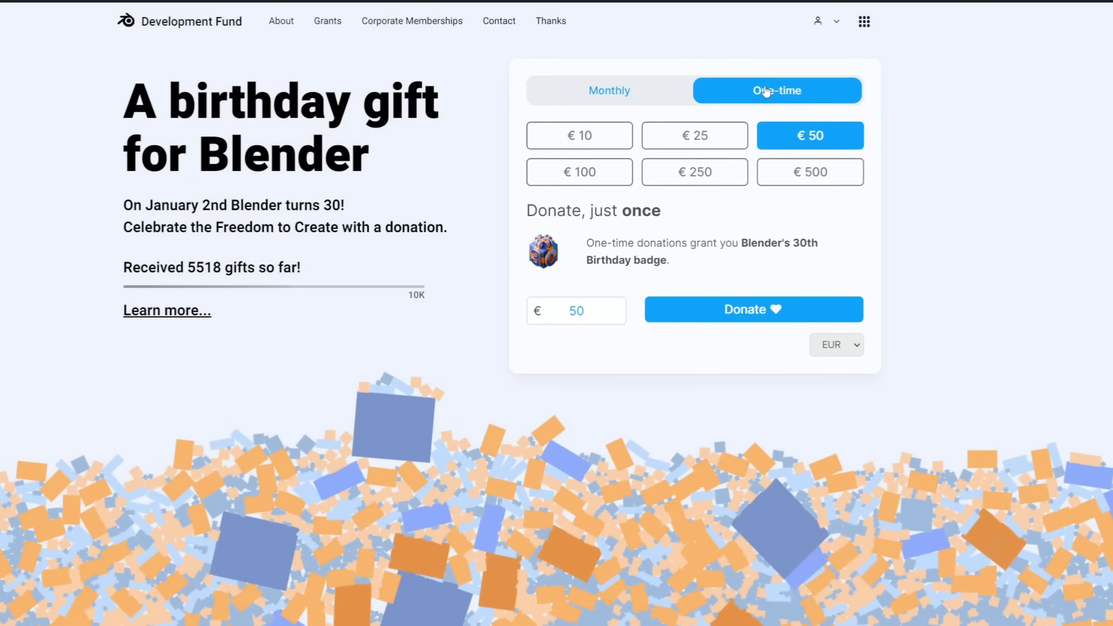
double_click(588, 310)
type("5")
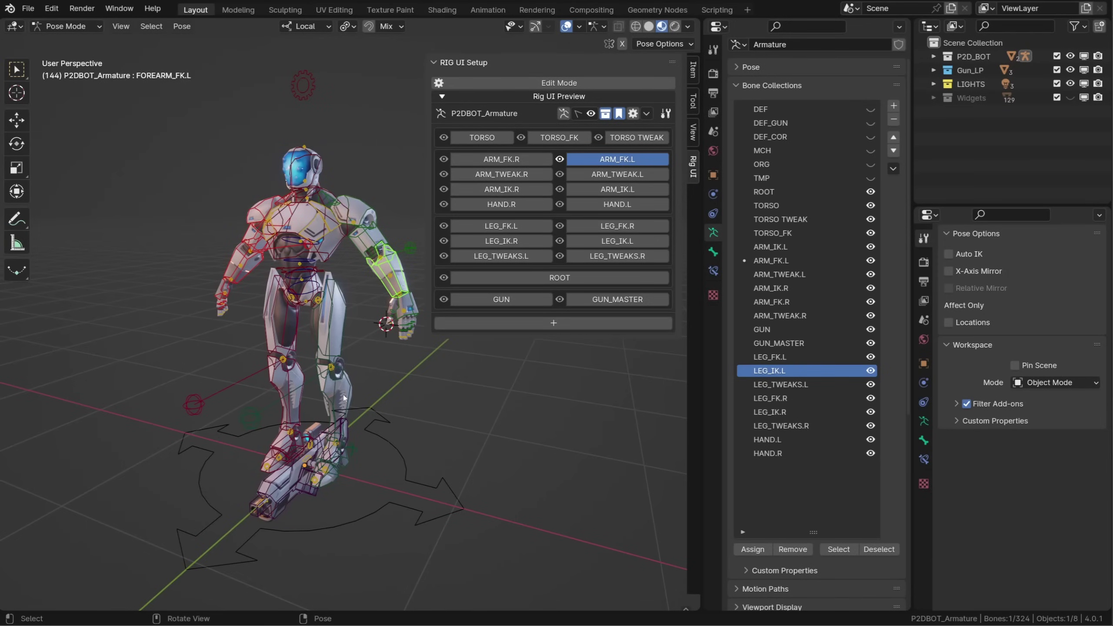
Switch back to Blender, enter the Rig UI's Edit Mode and show the visibility bookmark settings
left_click(608, 84)
left_click(539, 97)
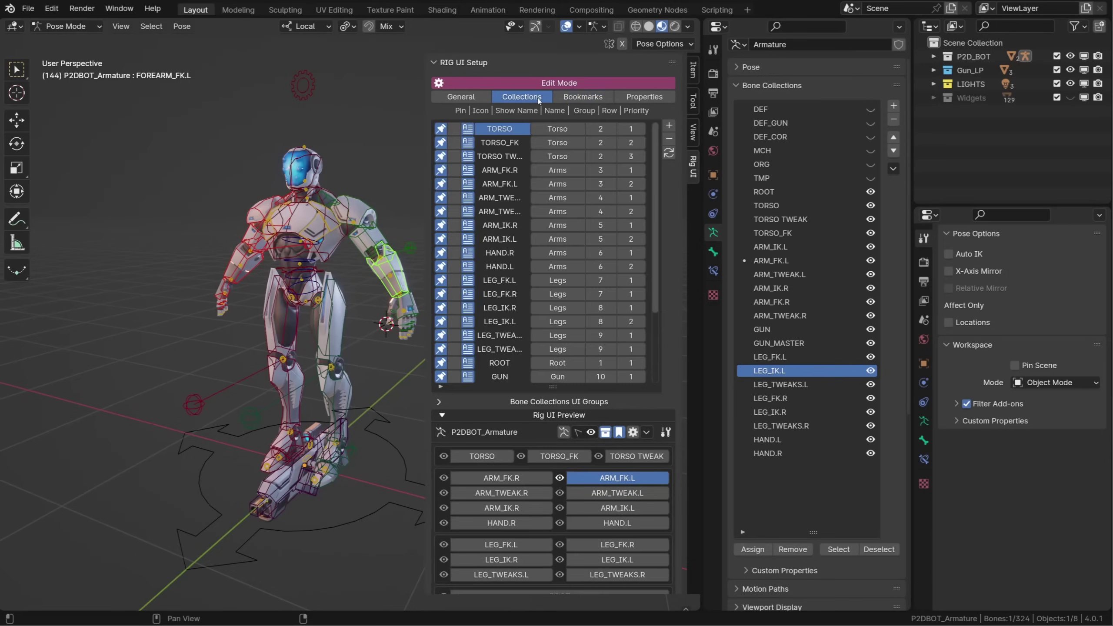
left_click(583, 98)
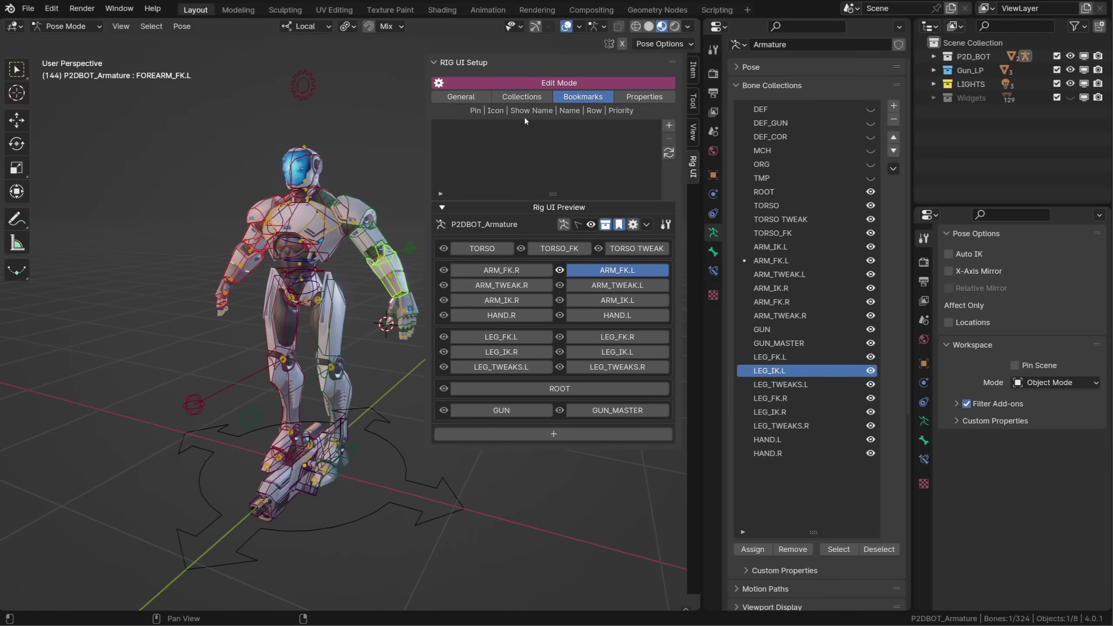
Hide the LEG_FK and LEG_TWEAKS collections of both sides, plus the ROOT and GUN collections
left_click(442, 367)
left_click(444, 389)
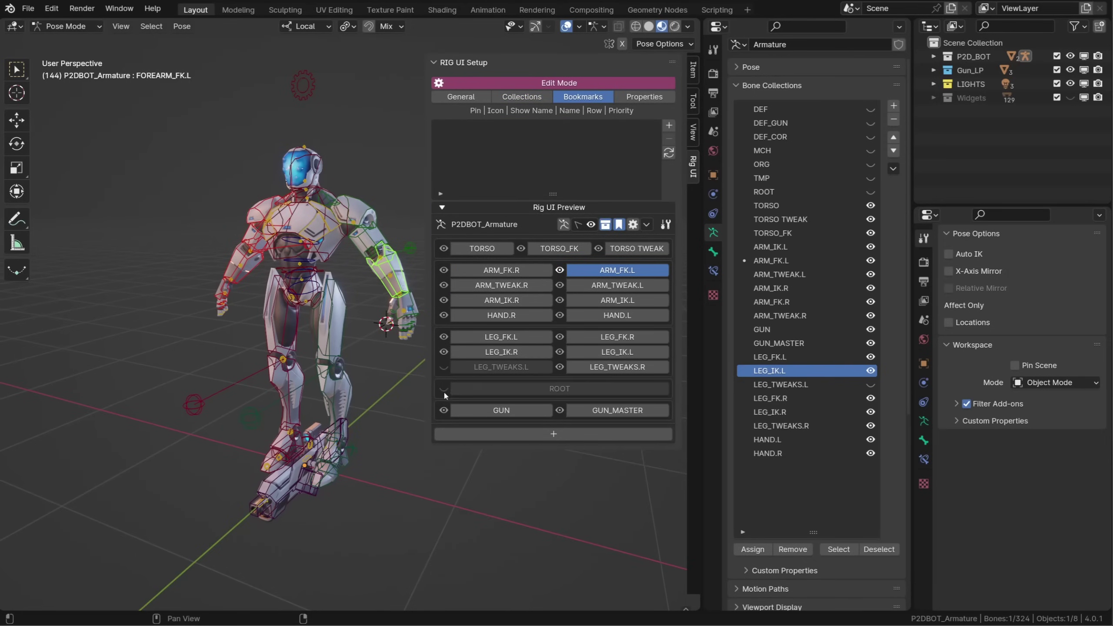
left_click(443, 410)
left_click(560, 366)
left_click(560, 336)
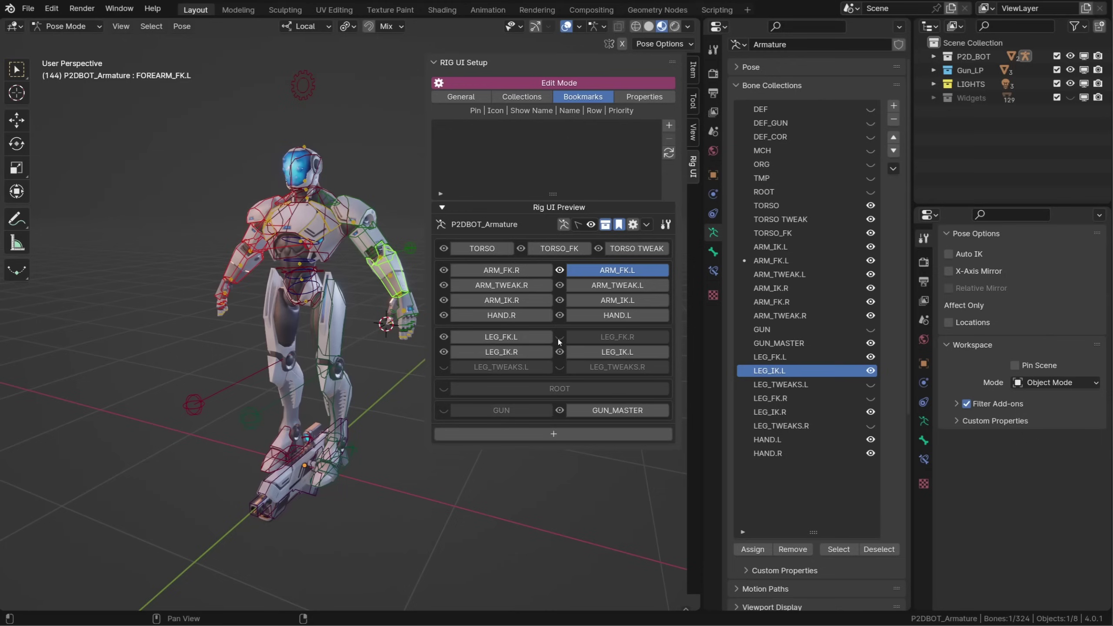
left_click(443, 337)
Hide the HAND, ARM_IK, ARM_TWEAK and ARM_FK collections of both sides
left_click(444, 315)
left_click(444, 300)
left_click(444, 285)
left_click(443, 270)
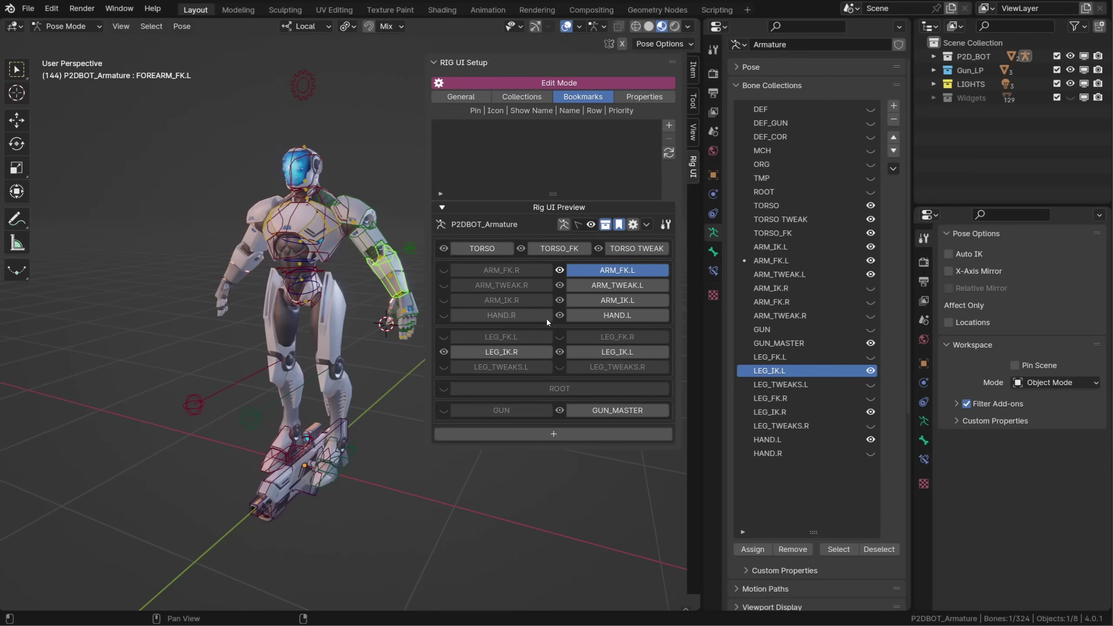
left_click_drag(560, 316, 554, 284)
left_click(560, 270)
Hide the TORSO TWEAK, TORSO_FK and TORSO collections
left_click(598, 249)
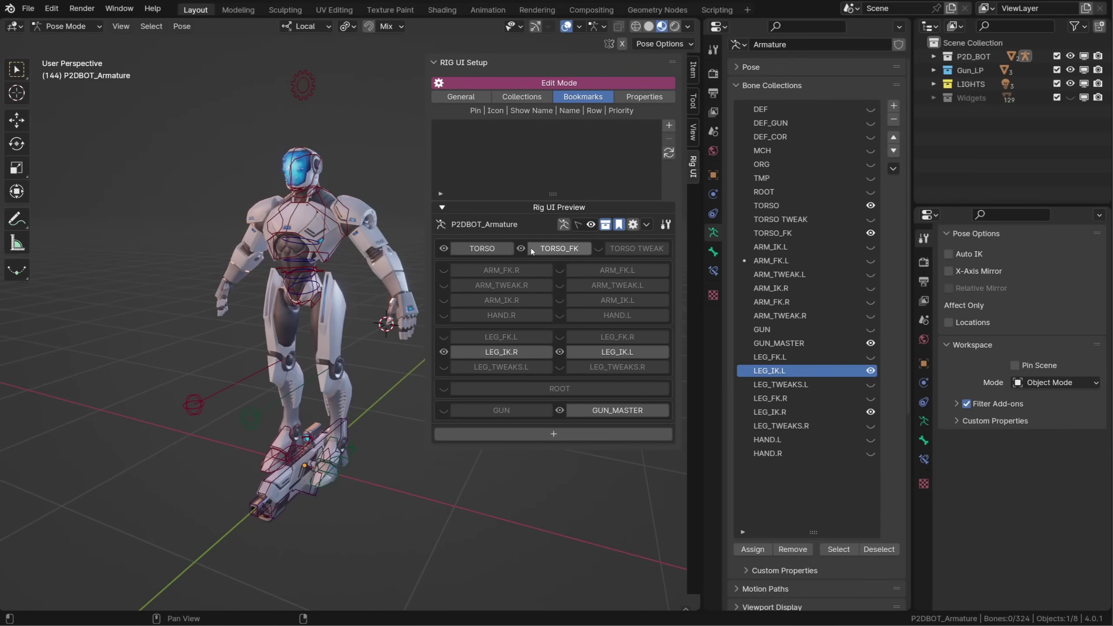
left_click(520, 248)
left_click(444, 248)
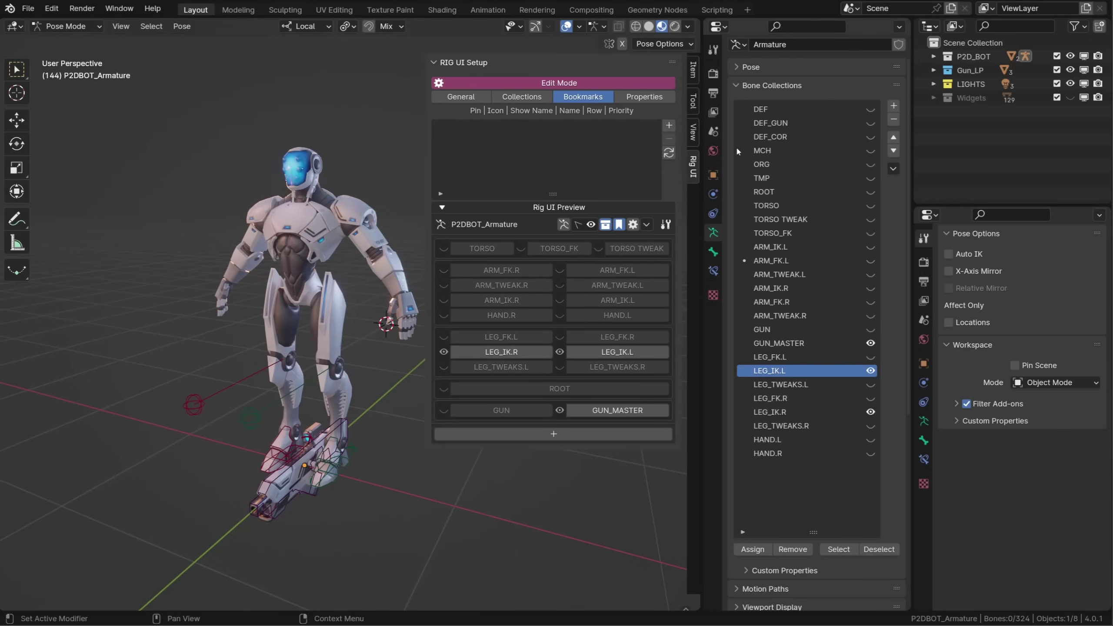
Create a visibility bookmark from the current bone collection visibility and name it Leg_IK
left_click(669, 125)
double_click(512, 128)
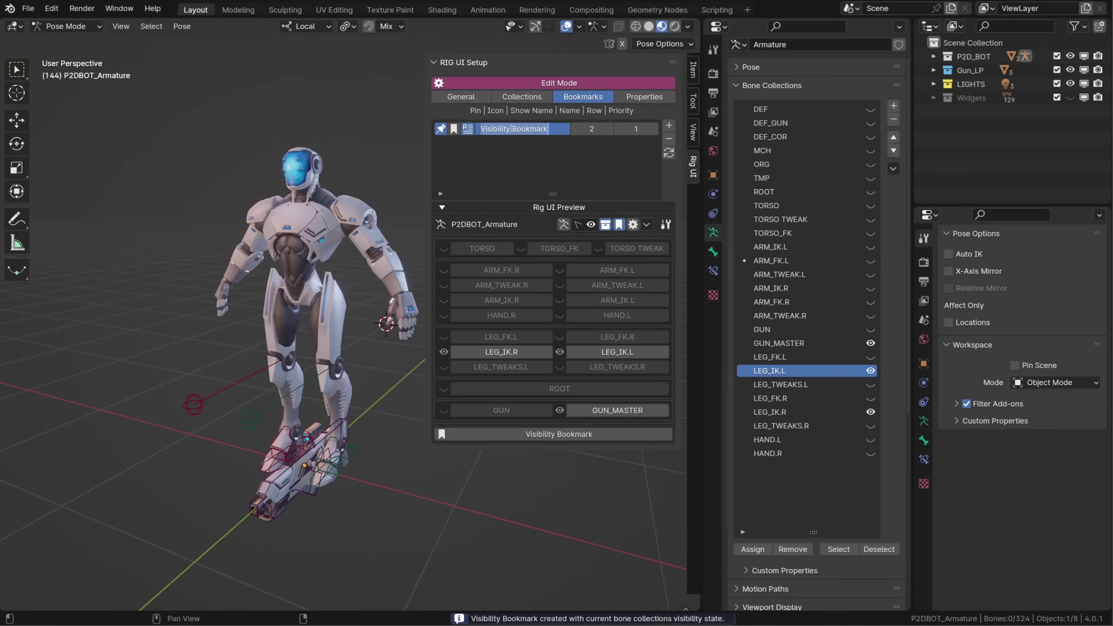
type("Leg_IK")
key("Return")
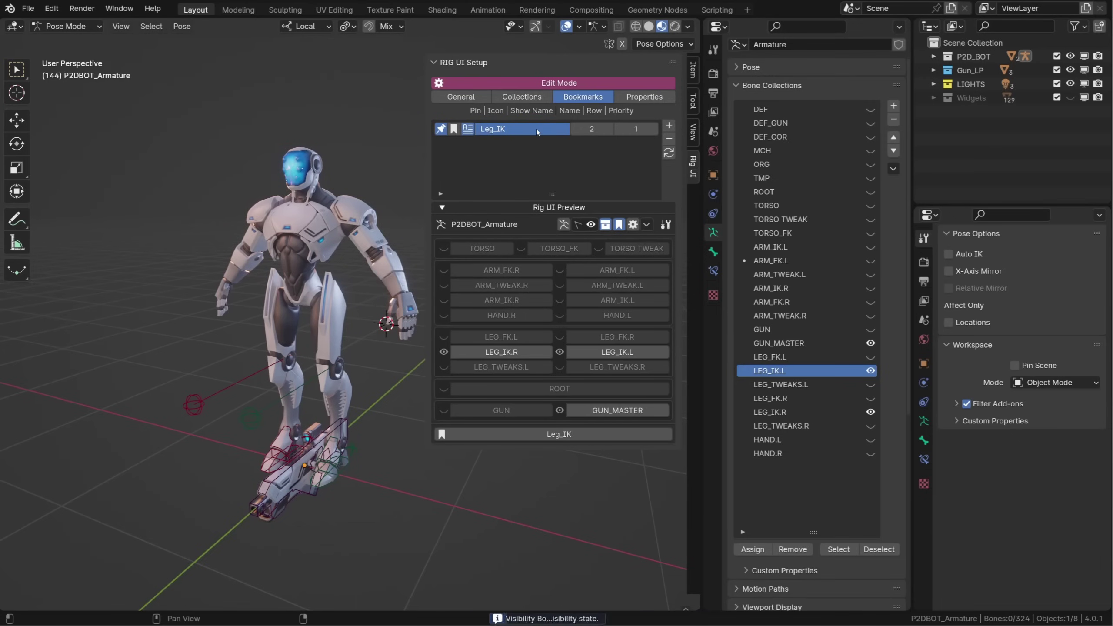
Show the TORSO, TORSO_FK and TORSO TWEAK collections and hide LEG_IK.L, LEG_IK.R and GUN_MASTER
left_click_drag(444, 251, 600, 249)
left_click(559, 352)
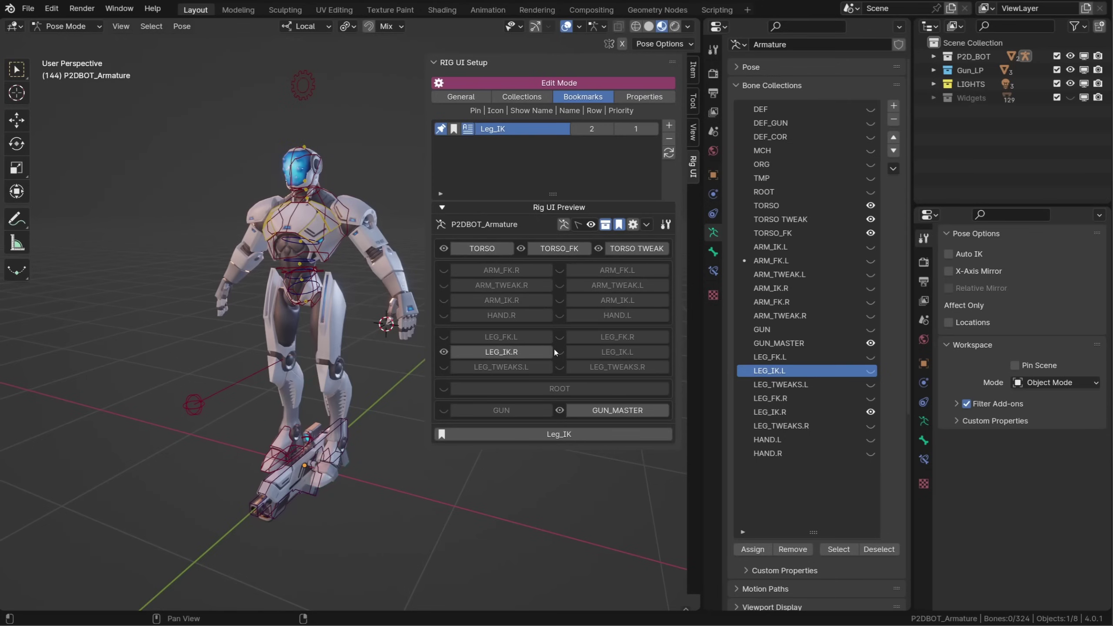
left_click(444, 352)
left_click(563, 411)
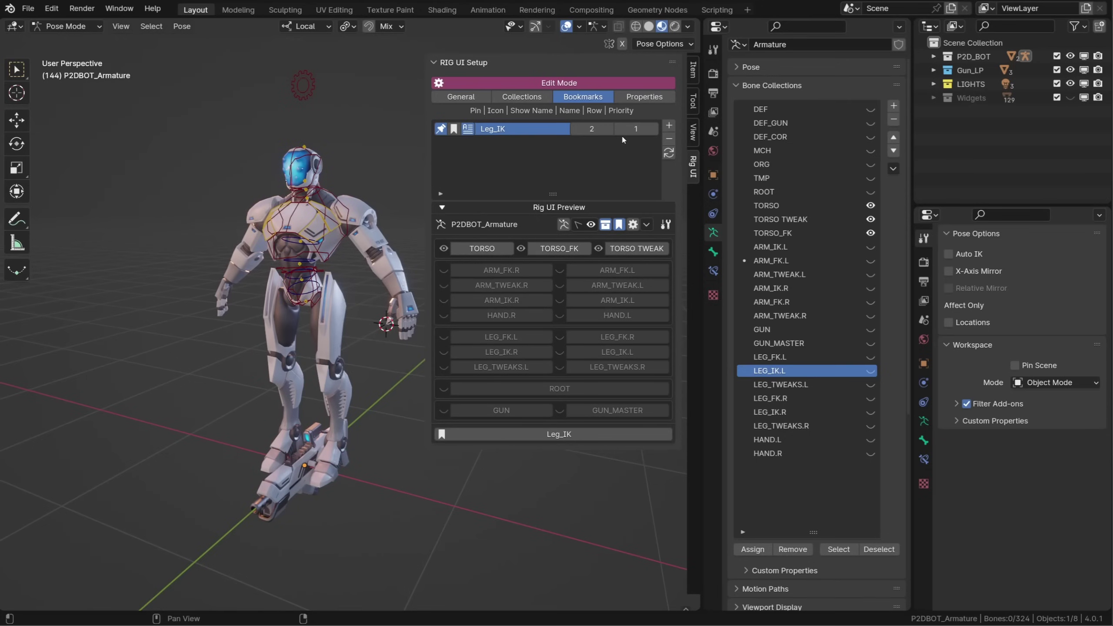
Add a second visibility bookmark for the torso collections and name it Torso
left_click(668, 126)
double_click(496, 143)
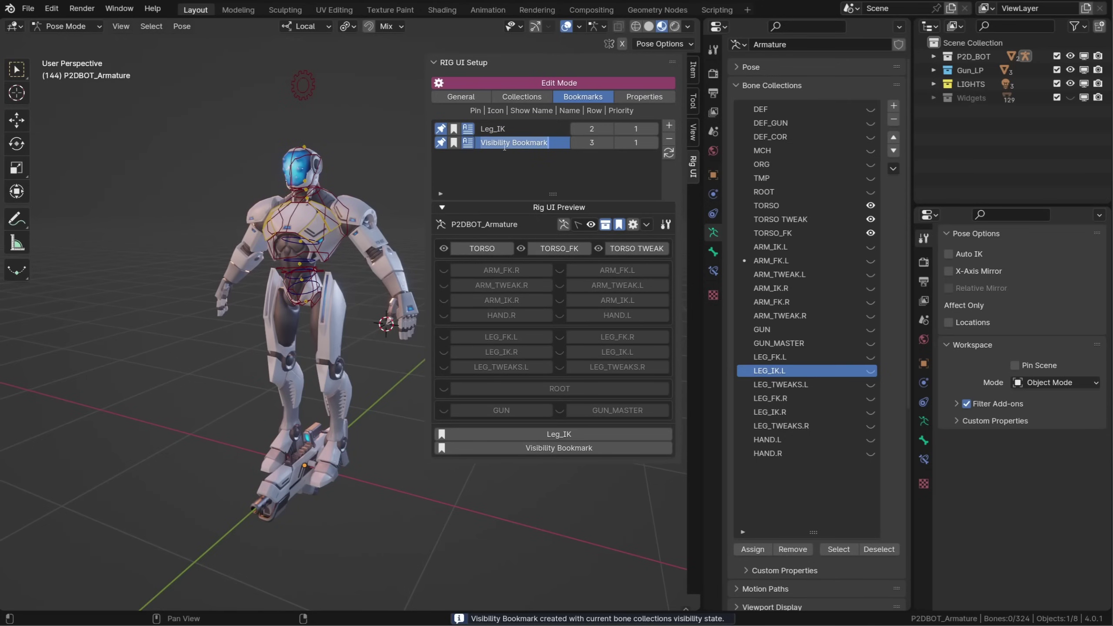
type("Tors")
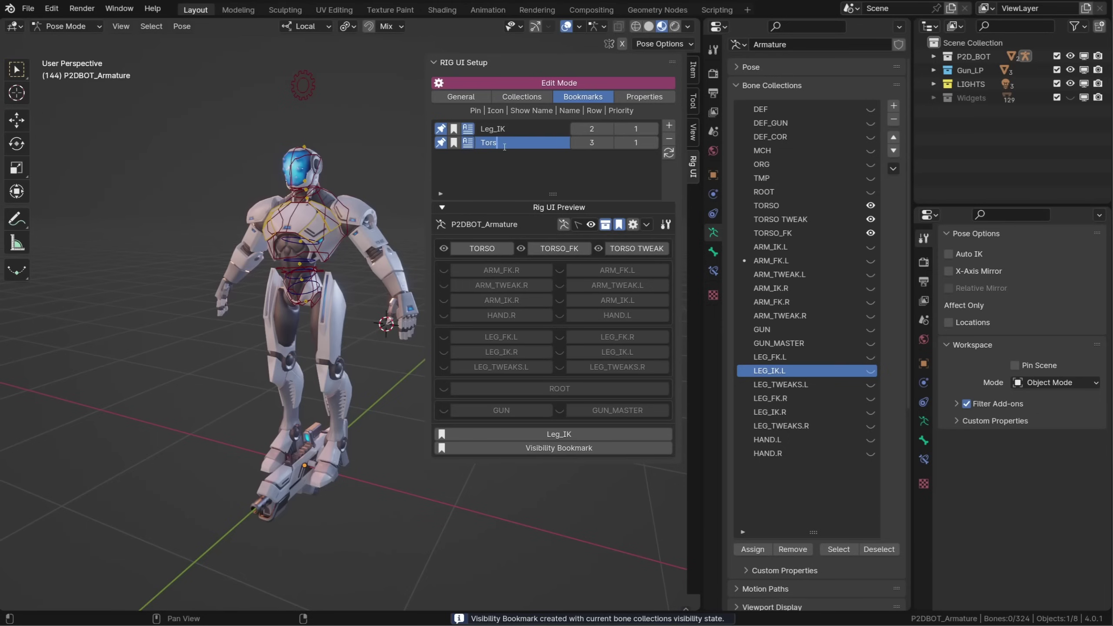
type("o")
key("Return")
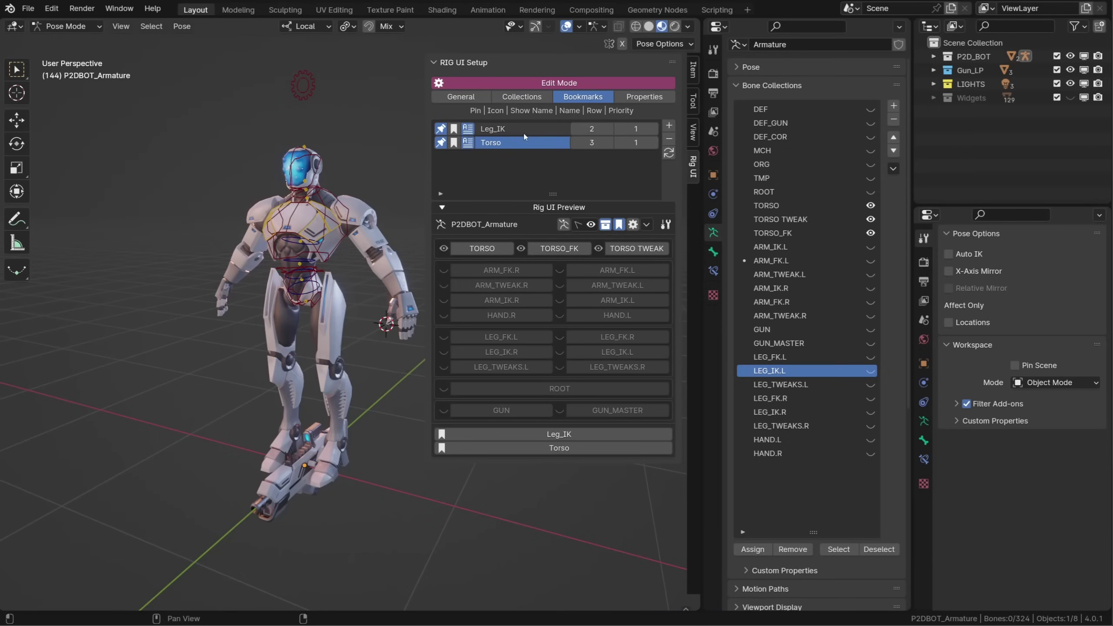
Leave the Rig UI's Edit Mode and activate the Leg_IK bookmark
left_click(543, 83)
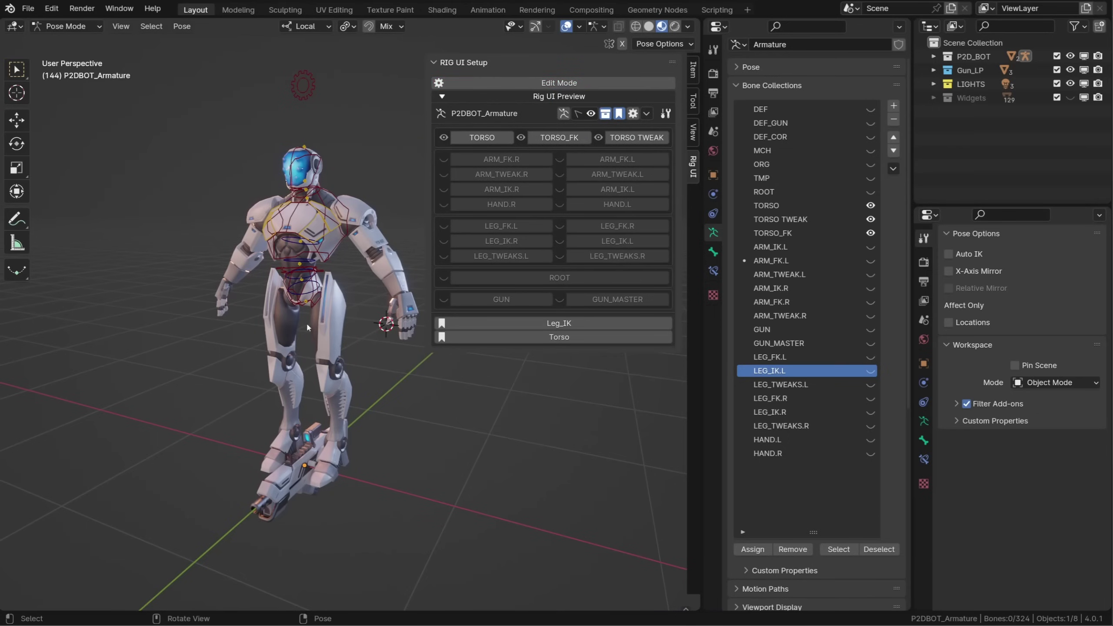
left_click(525, 325)
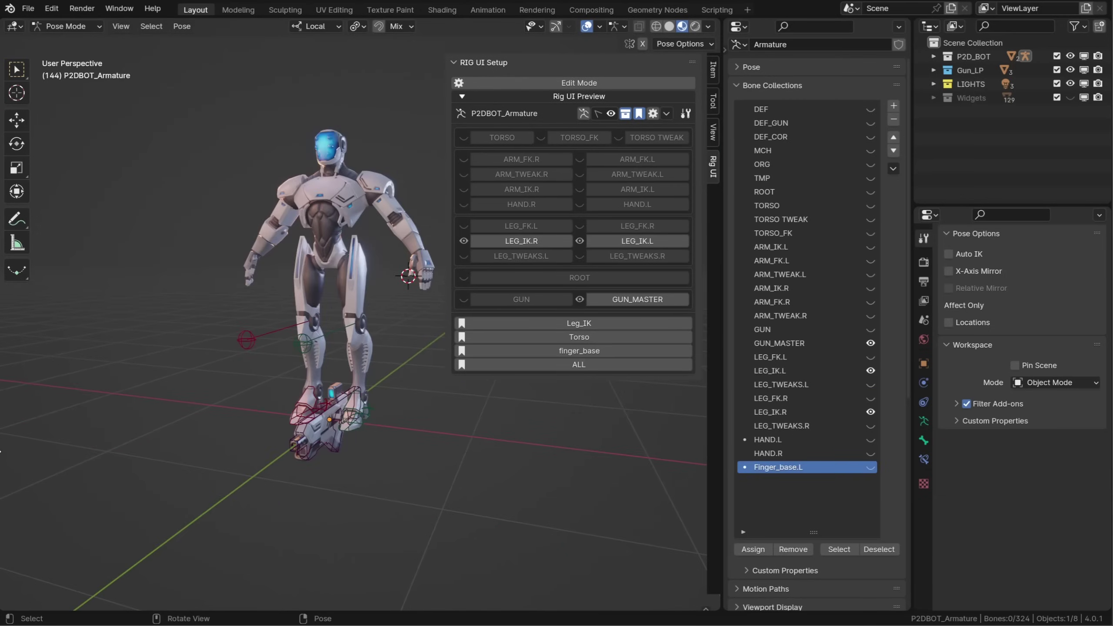
Hide the GUN_MASTER collection and update the Leg_IK bookmark with the current visibility
left_click(333, 404)
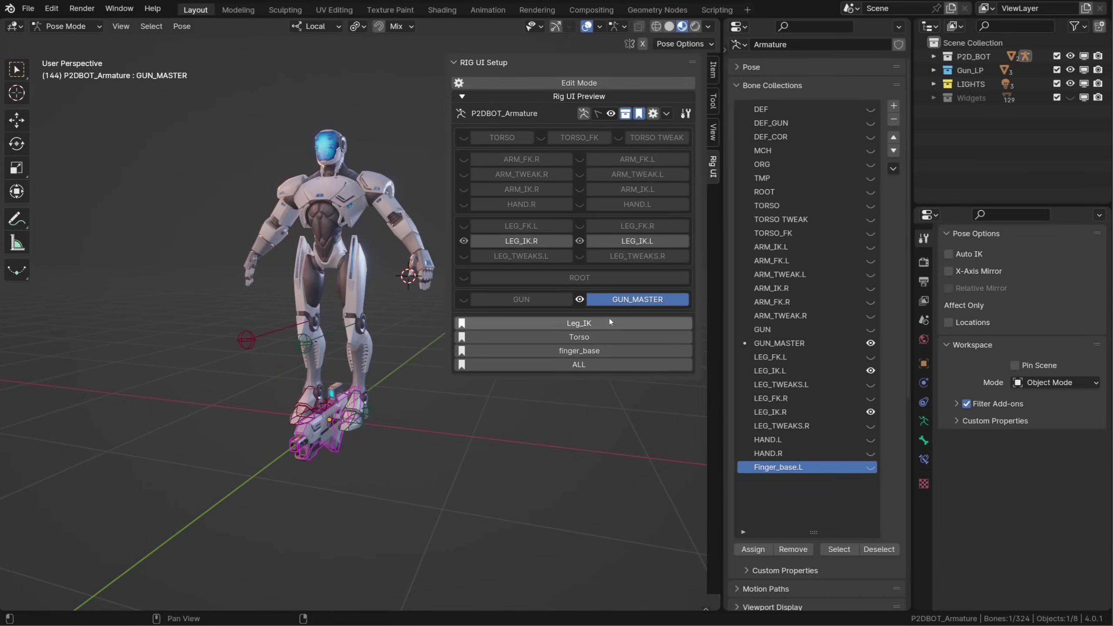
left_click(580, 300)
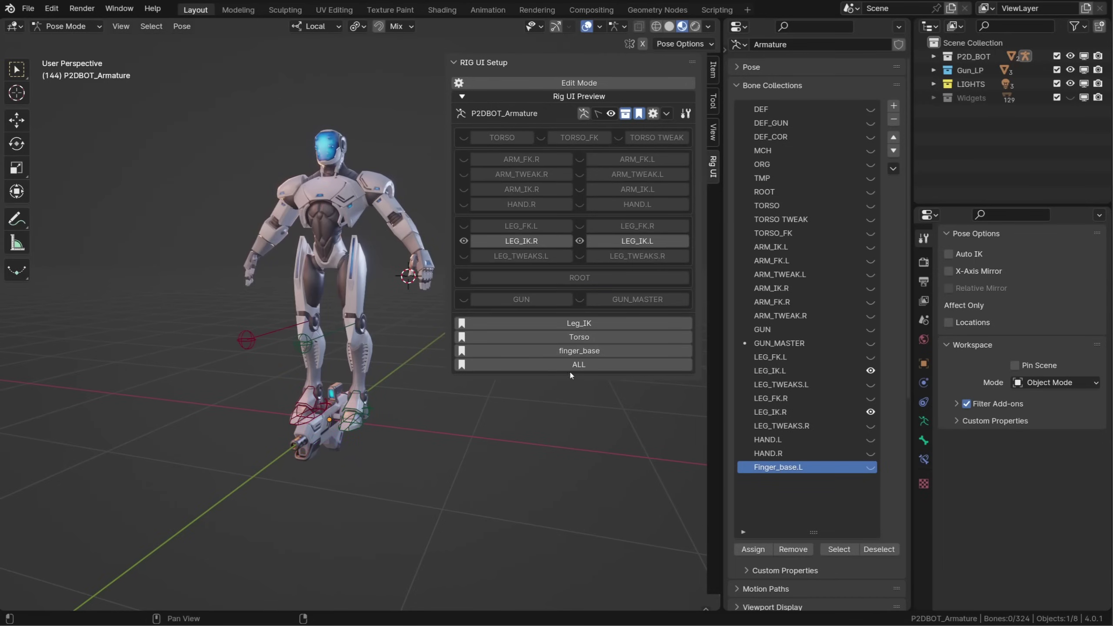
left_click(579, 323)
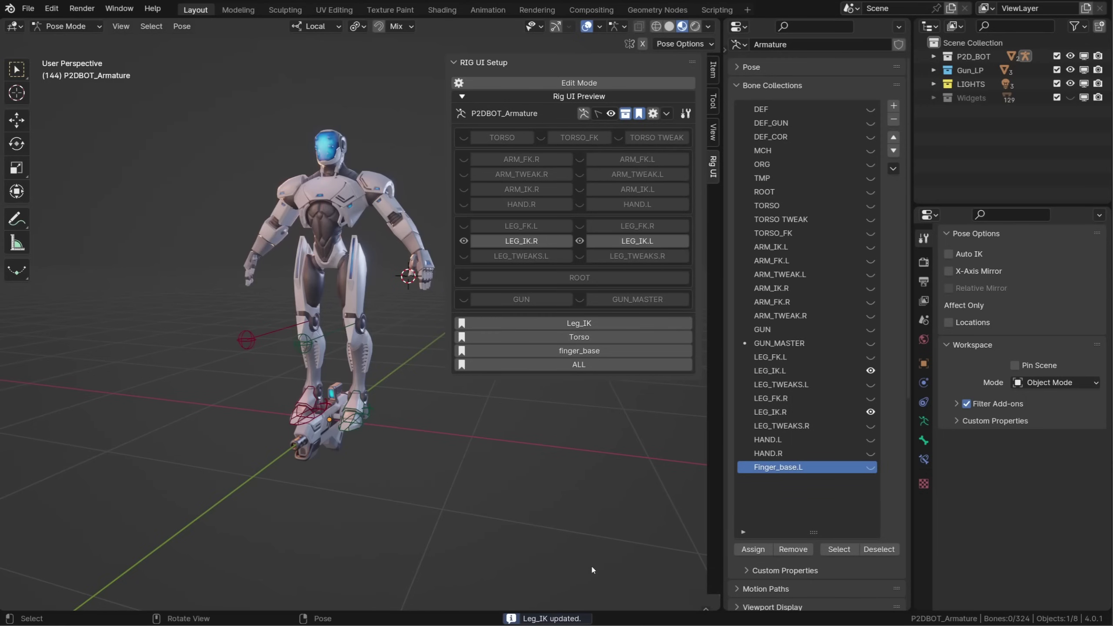
Try out the Torso, Leg_IK and finger_base bookmarks, and finish by activating the ALL bookmark
left_click(561, 337)
left_click(568, 324)
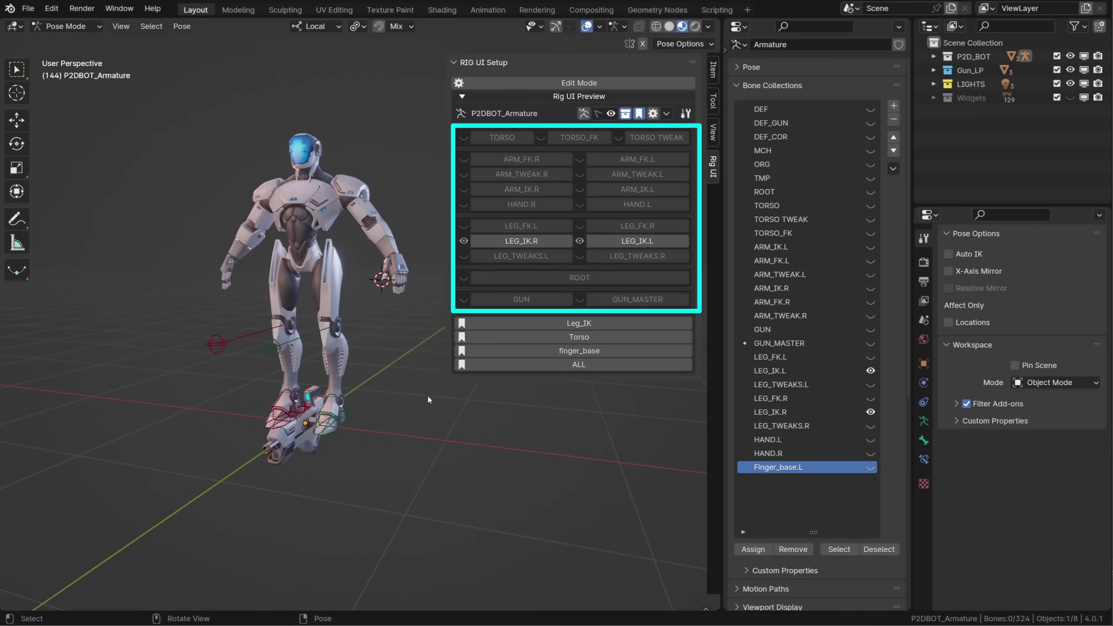
left_click(502, 351)
mouse_move(442, 347)
middle_mouse_down()
mouse_move(378, 329)
mouse_move(365, 300)
middle_mouse_up()
left_click(380, 291)
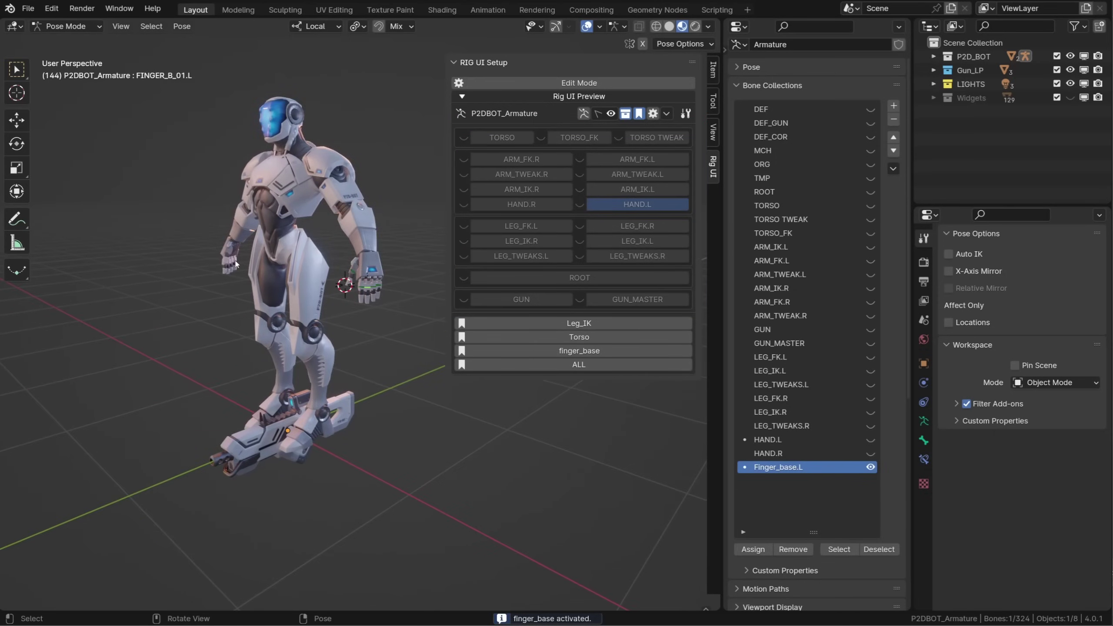
middle_click_drag(236, 263, 281, 264)
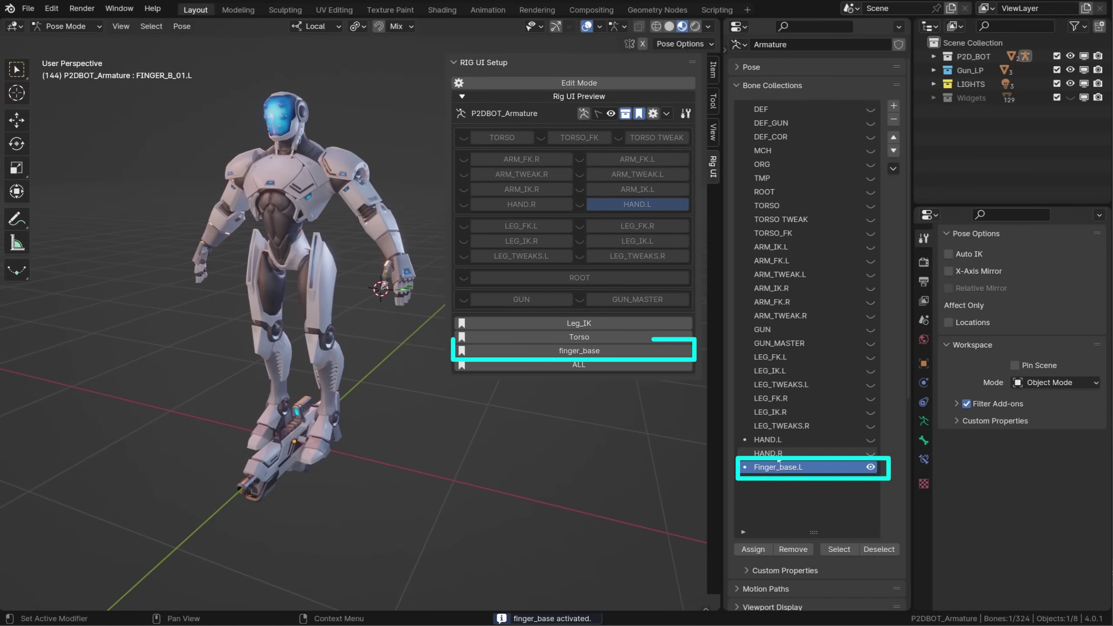
middle_click_drag(345, 481, 265, 487)
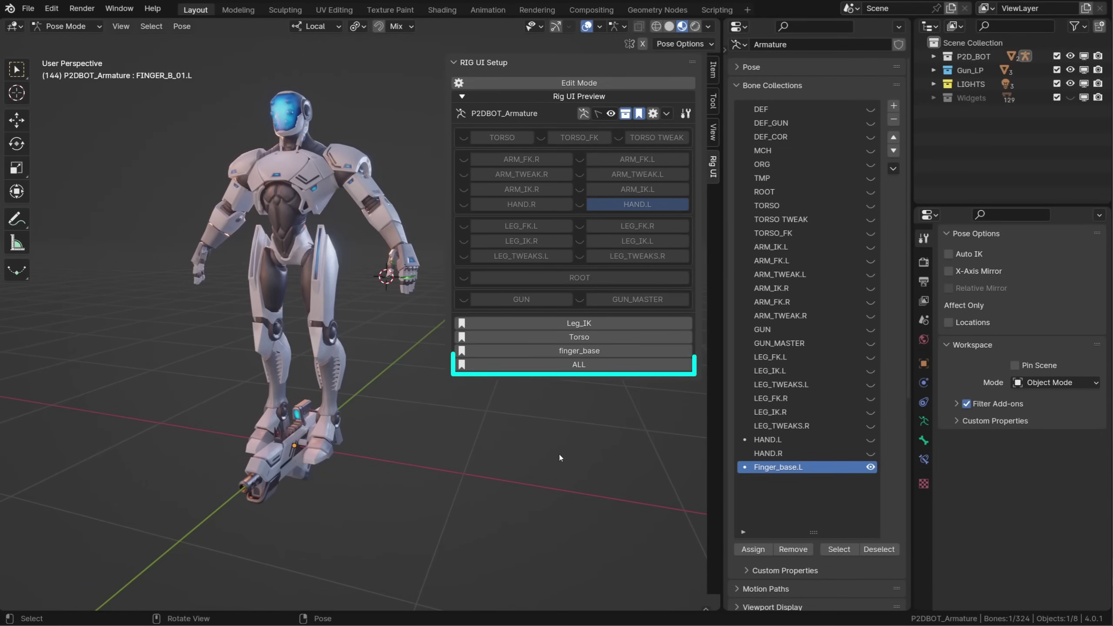
left_click(578, 365)
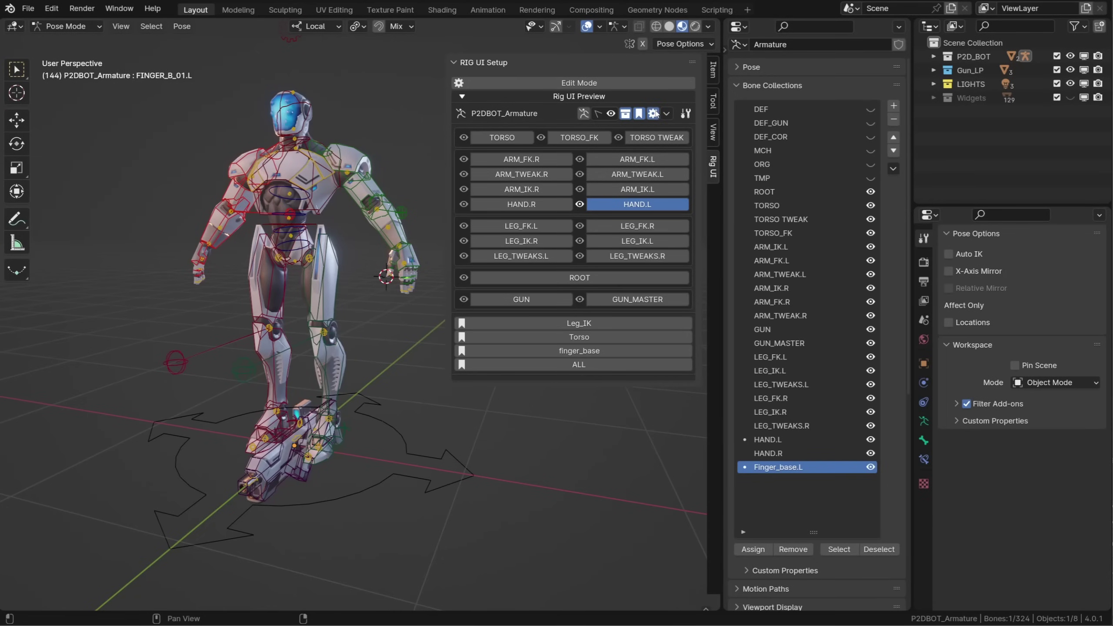
Enter the Rig UI's Edit Mode and fill the custom properties list from the armature's bones
left_click(637, 85)
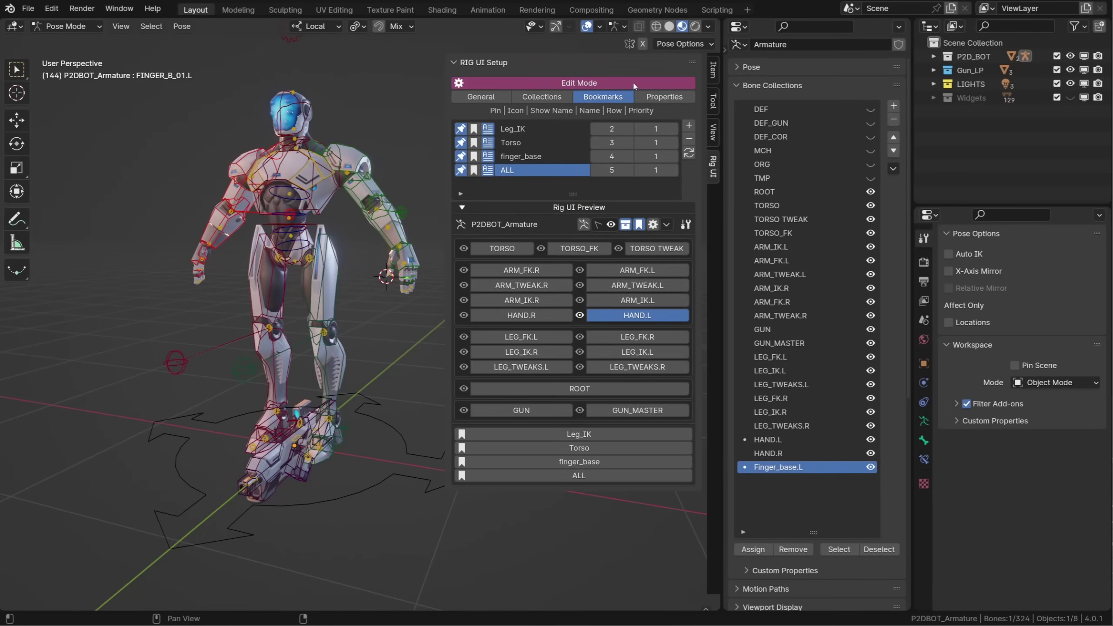
left_click(674, 98)
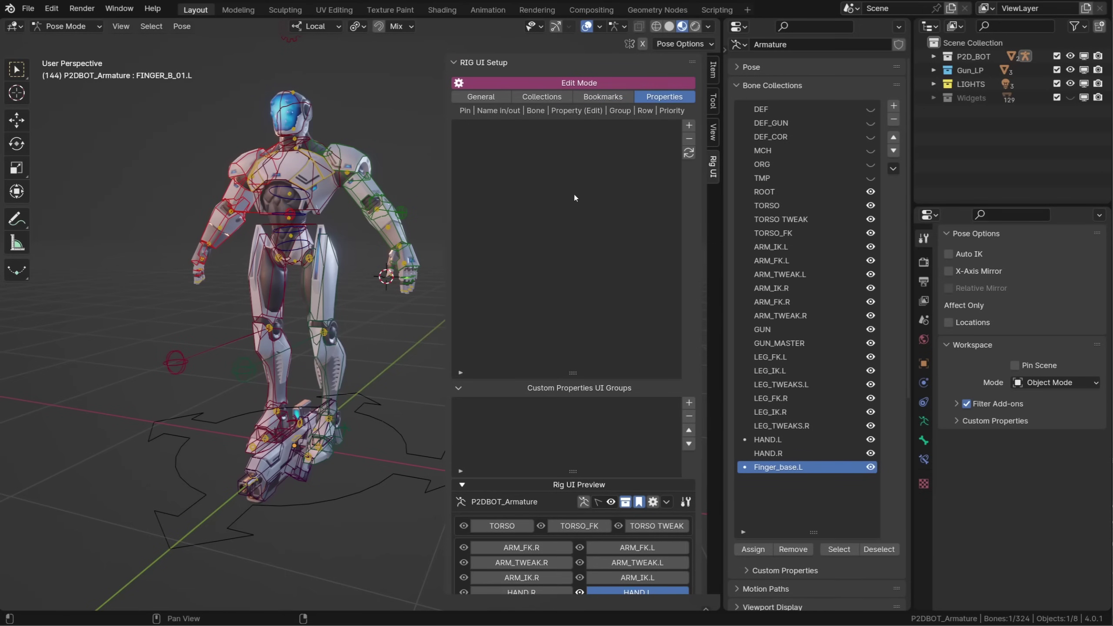
left_click(689, 153)
left_click_drag(678, 152, 695, 371)
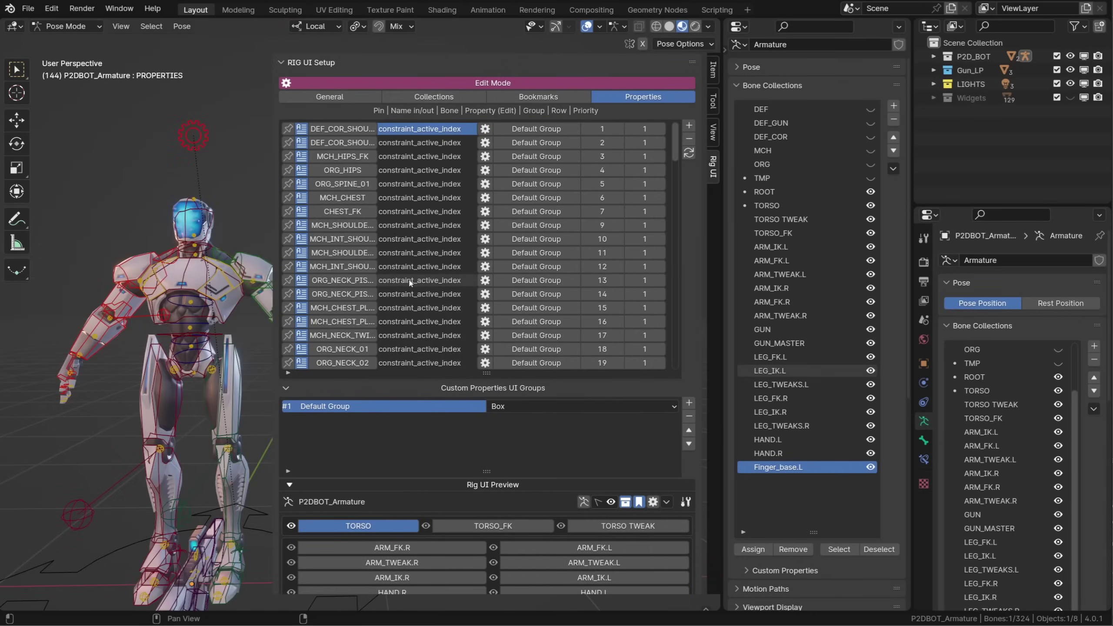
Pin the NECK_FOLLOW and HEAD_ROT_FOLLOW properties of the PROPERTIES bone to the rig panel
scroll(388, 324, "down", 3)
scroll(388, 325, "down", 6)
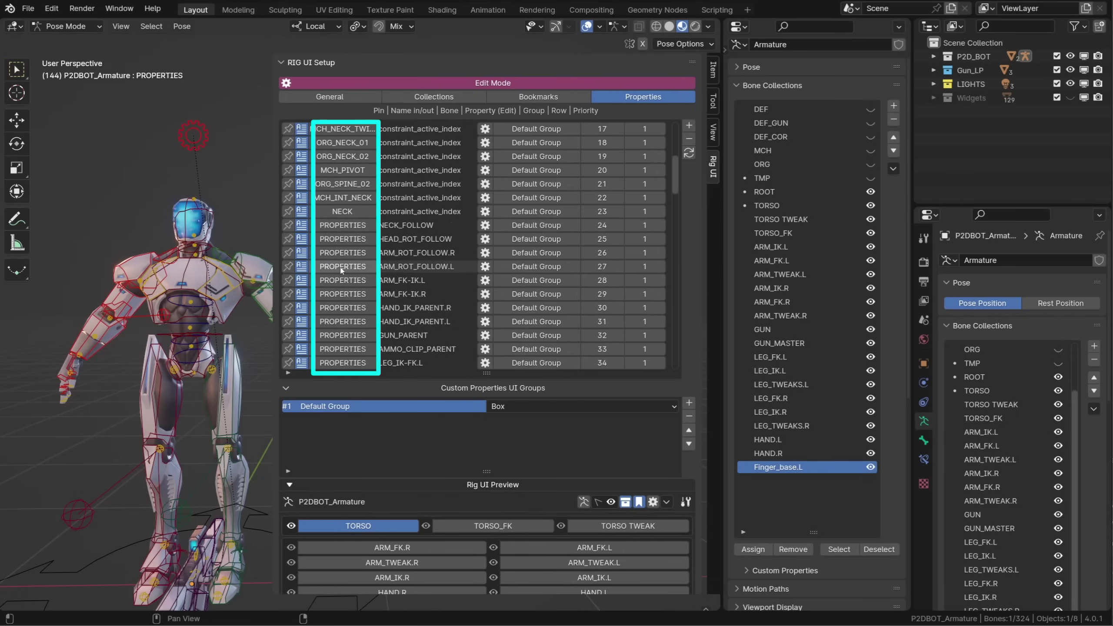
left_click(342, 211)
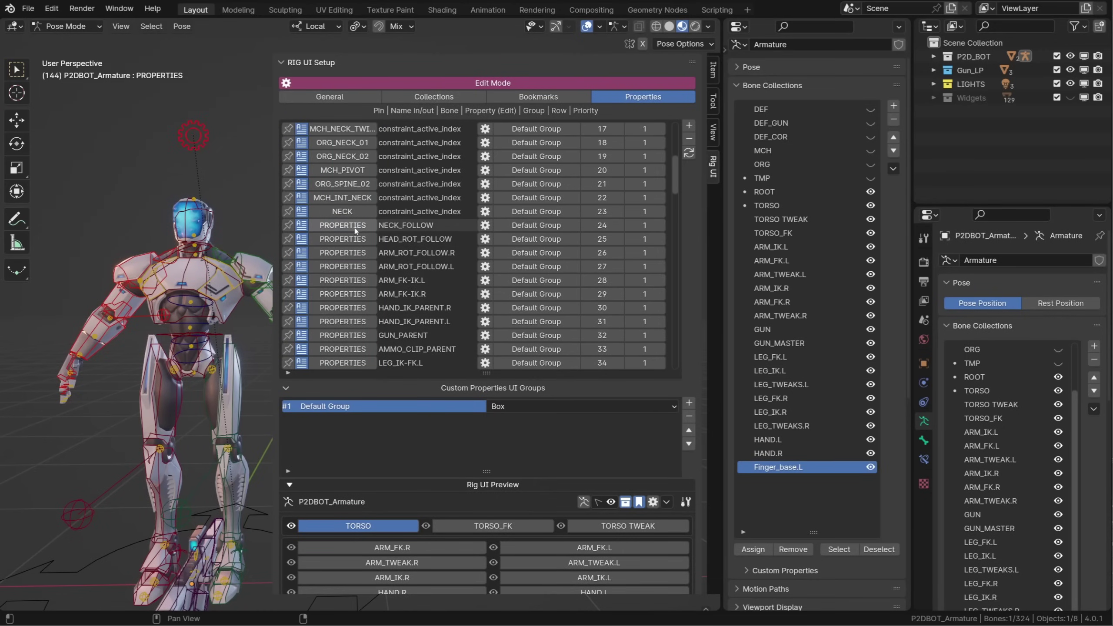
left_click(288, 225)
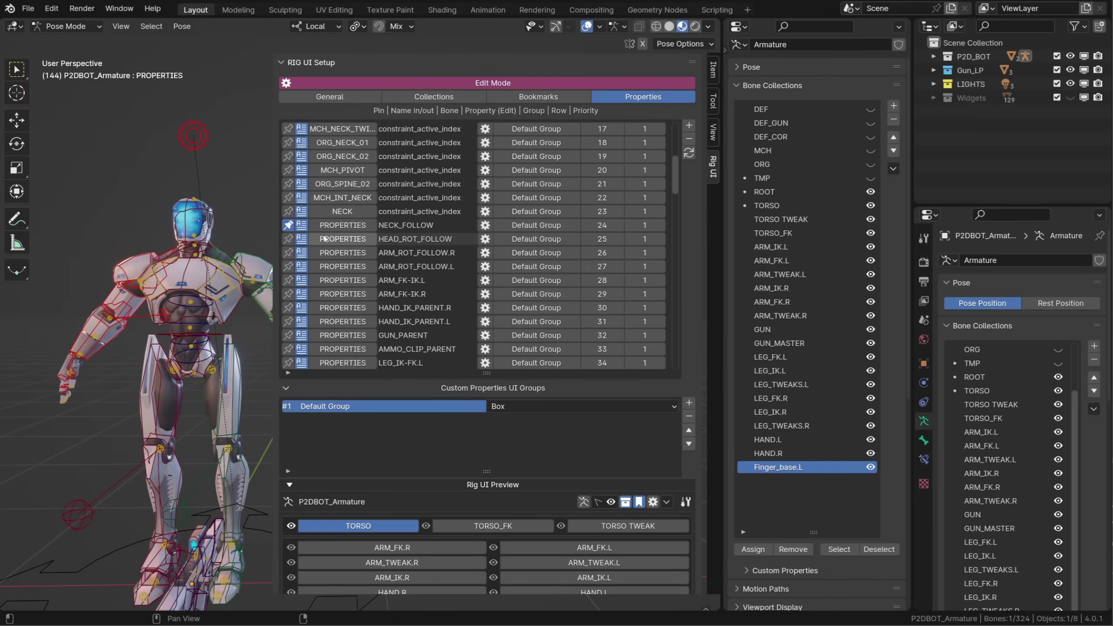
left_click(288, 239)
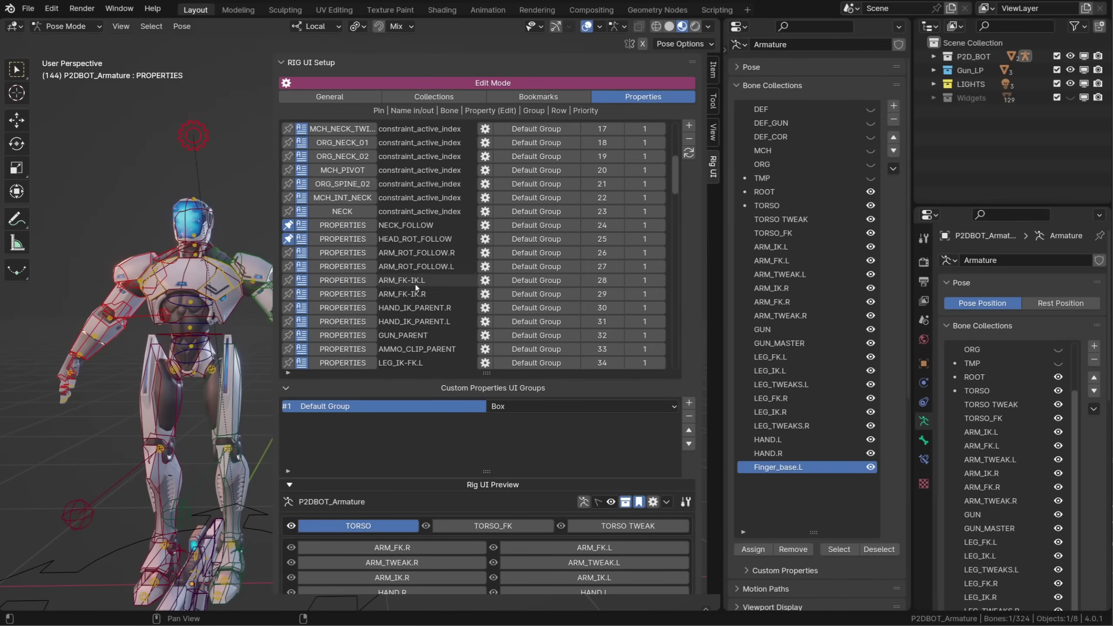
Display custom properties in the Rig UI Preview and check the pinned neck and head sliders
scroll(435, 350, "down", 3)
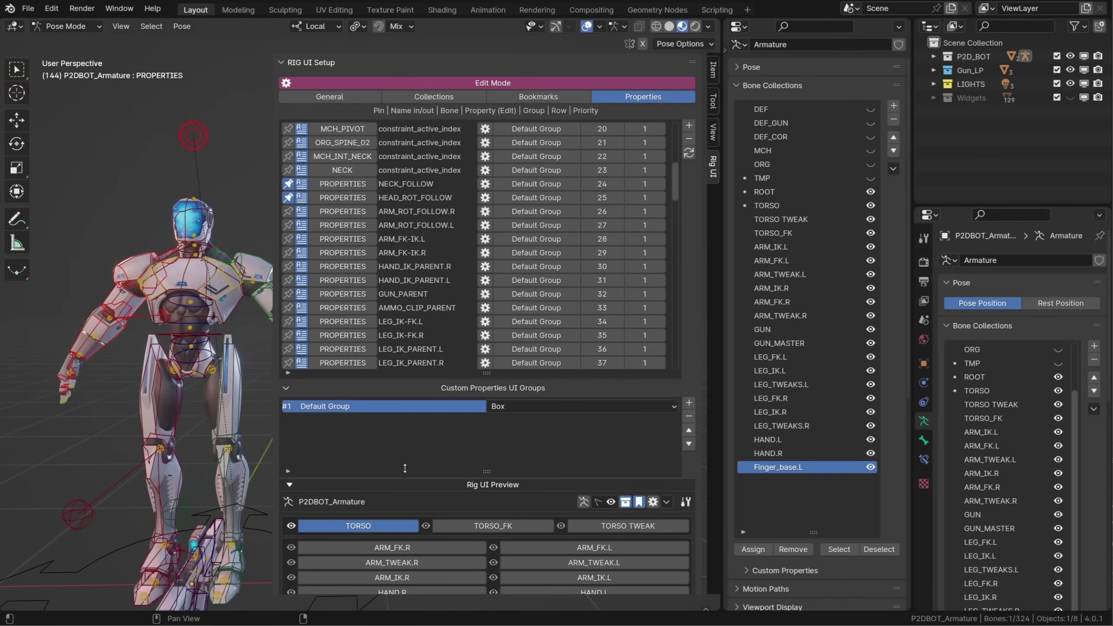
scroll(349, 454, "down", 8)
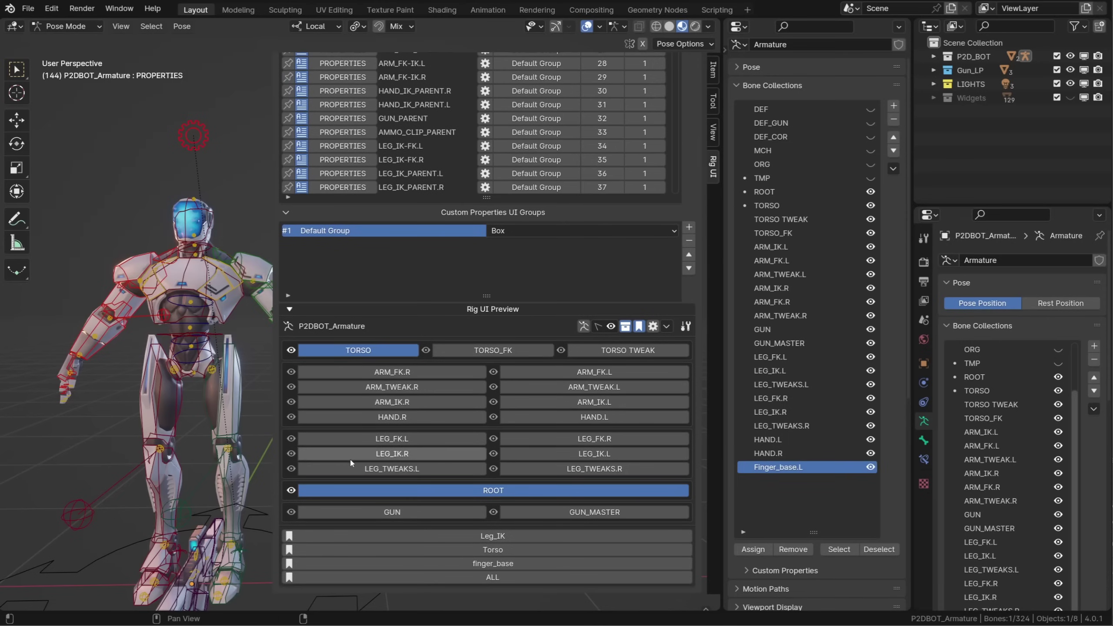
scroll(344, 526, "up", 7)
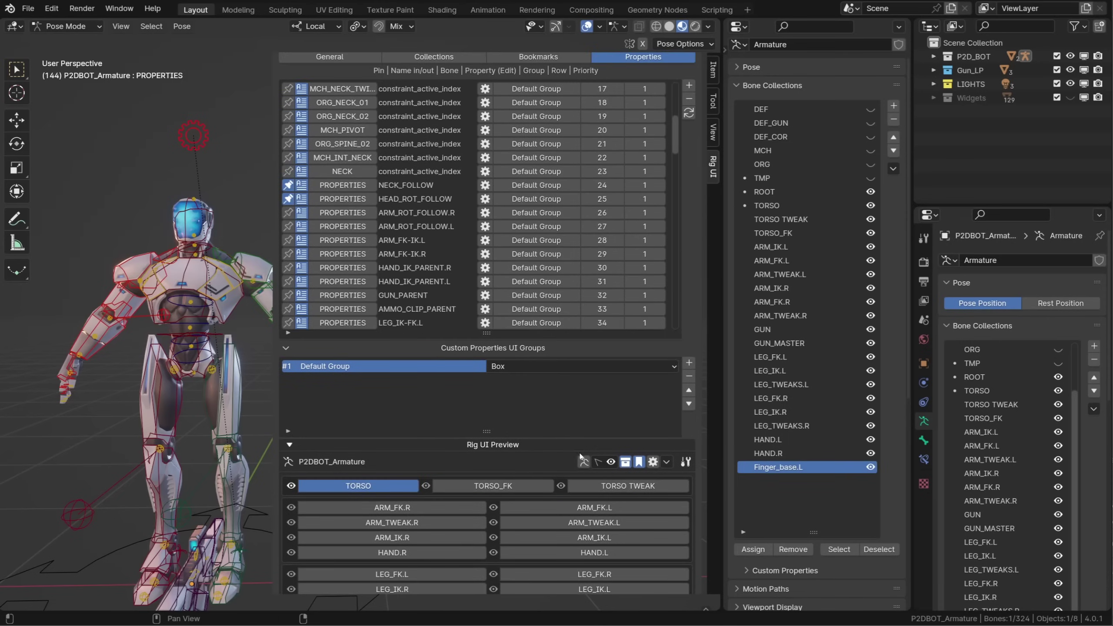
scroll(564, 477, "down", 8)
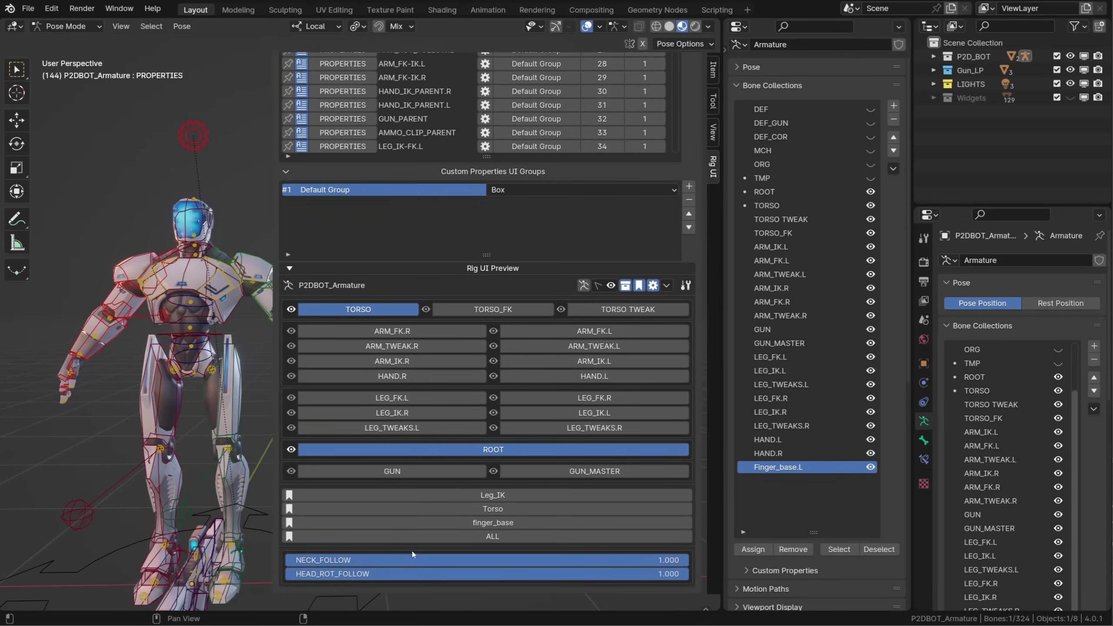
Display the bone collections in the rig panel together with the grouped custom properties
left_click(625, 132)
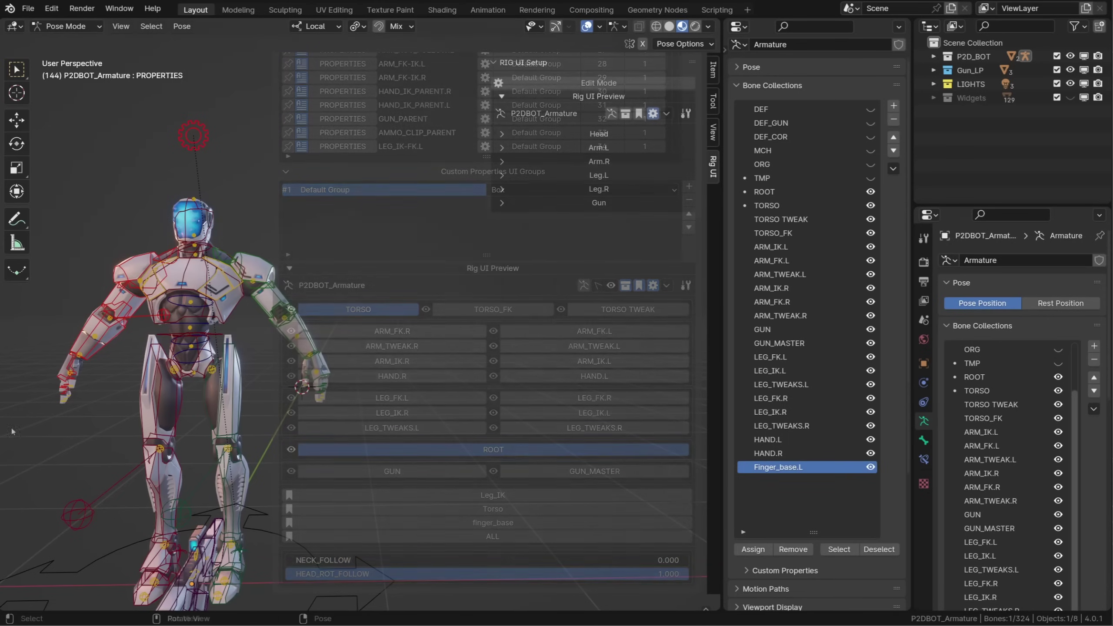
left_click(627, 115)
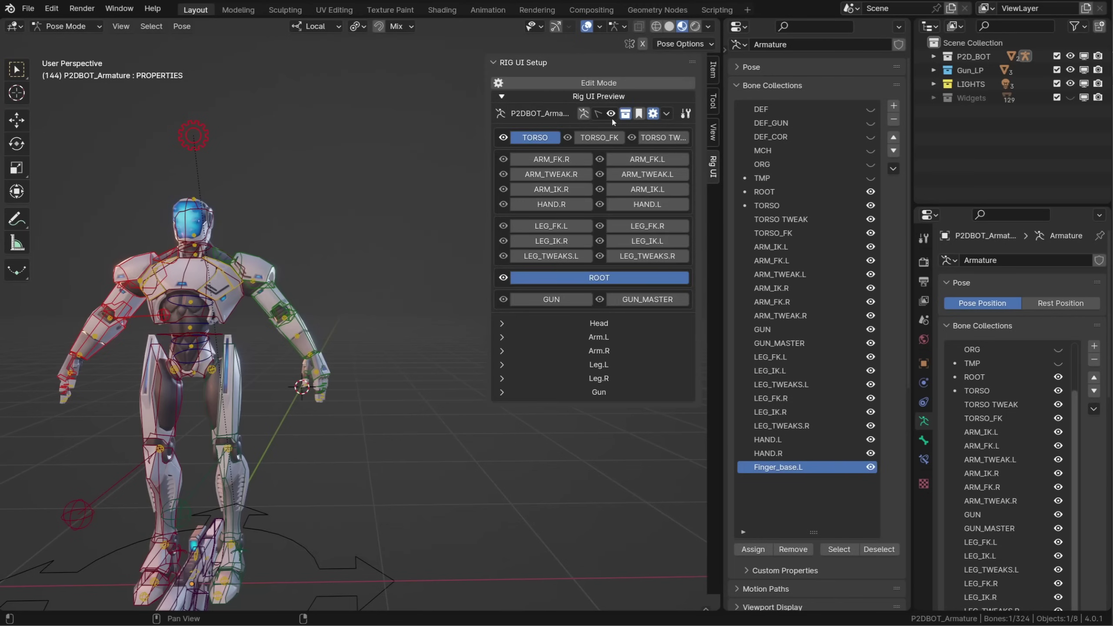
Expand the Head, Arm.L, Arm.R and Leg.L property groups, and collapse both arm groups again
left_click(503, 324)
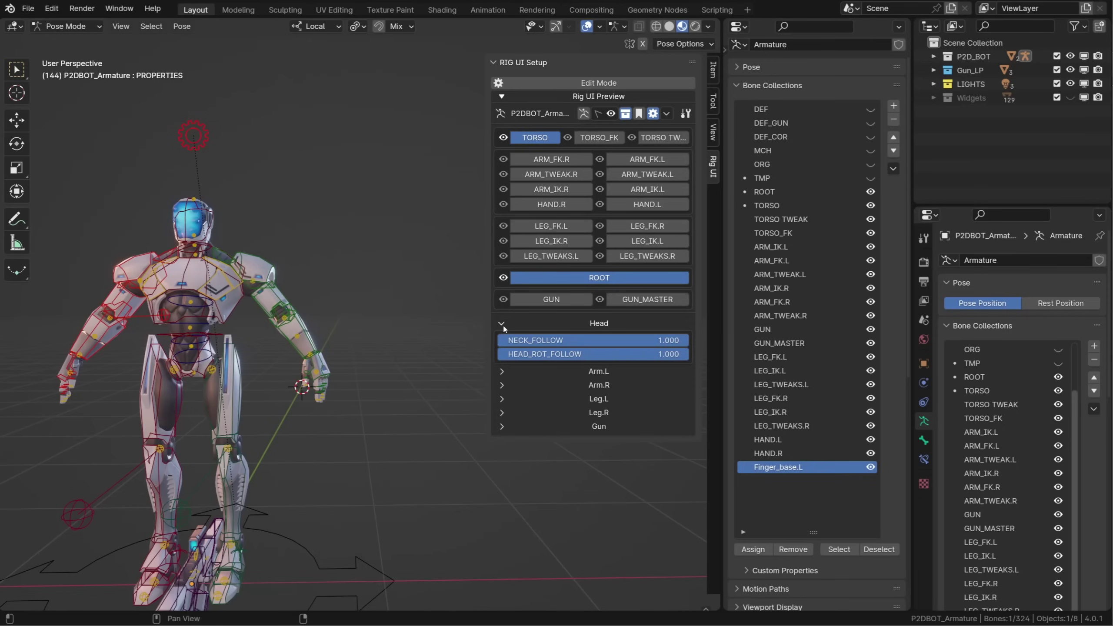
left_click(501, 372)
left_click(502, 433)
left_click(503, 496)
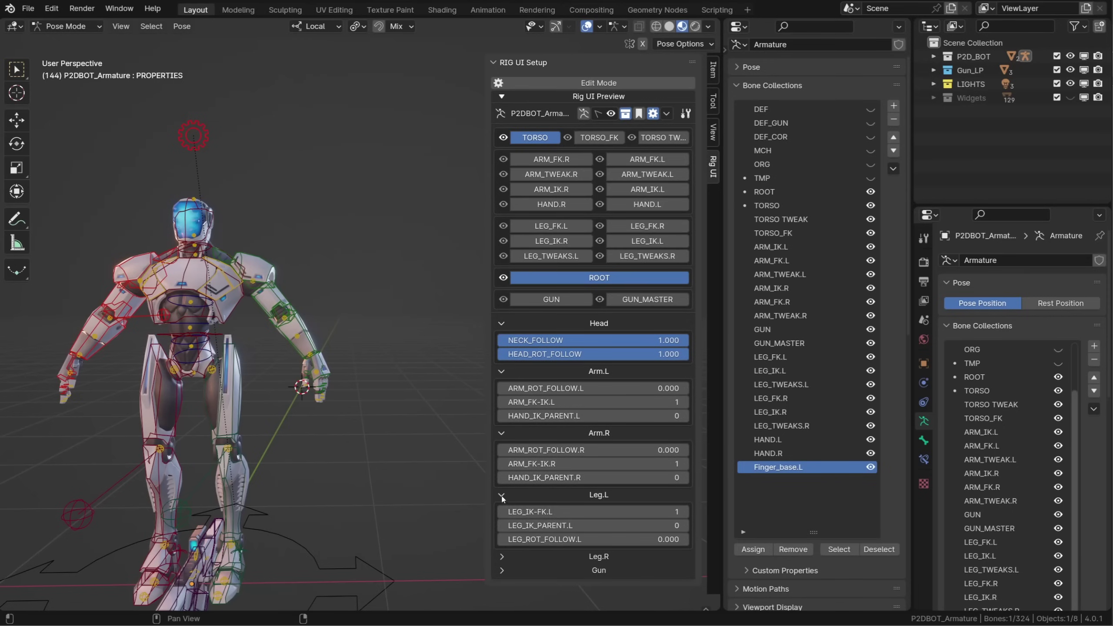
left_click(501, 371)
left_click(502, 385)
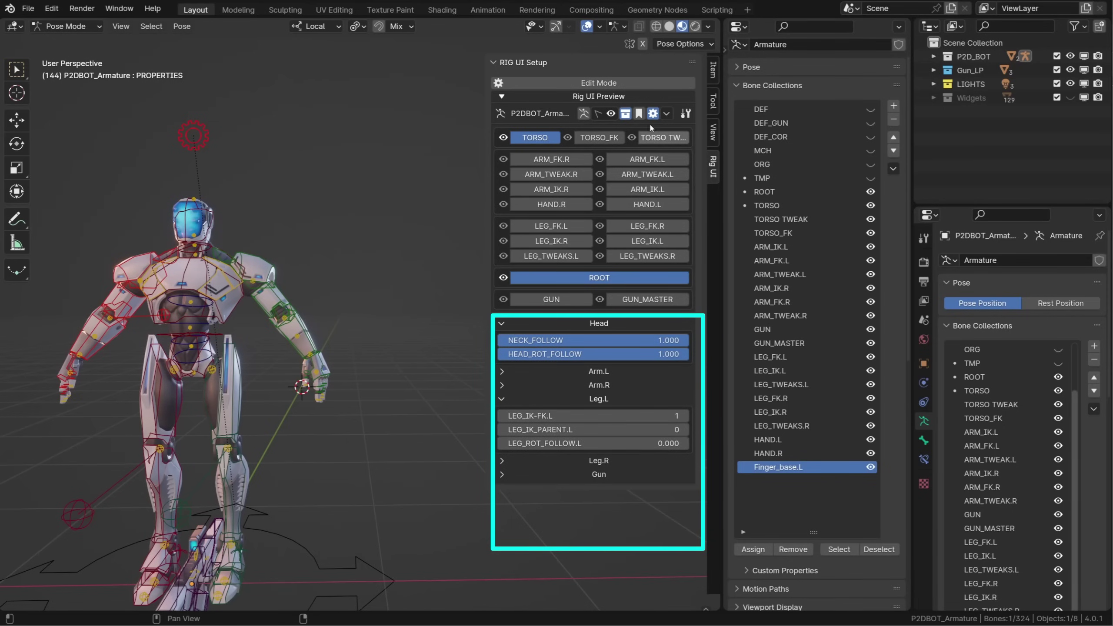
Toggle the display of the bookmarks and bone collections in the rig panel off and on
left_click(639, 113)
left_click(640, 114)
left_click(625, 114)
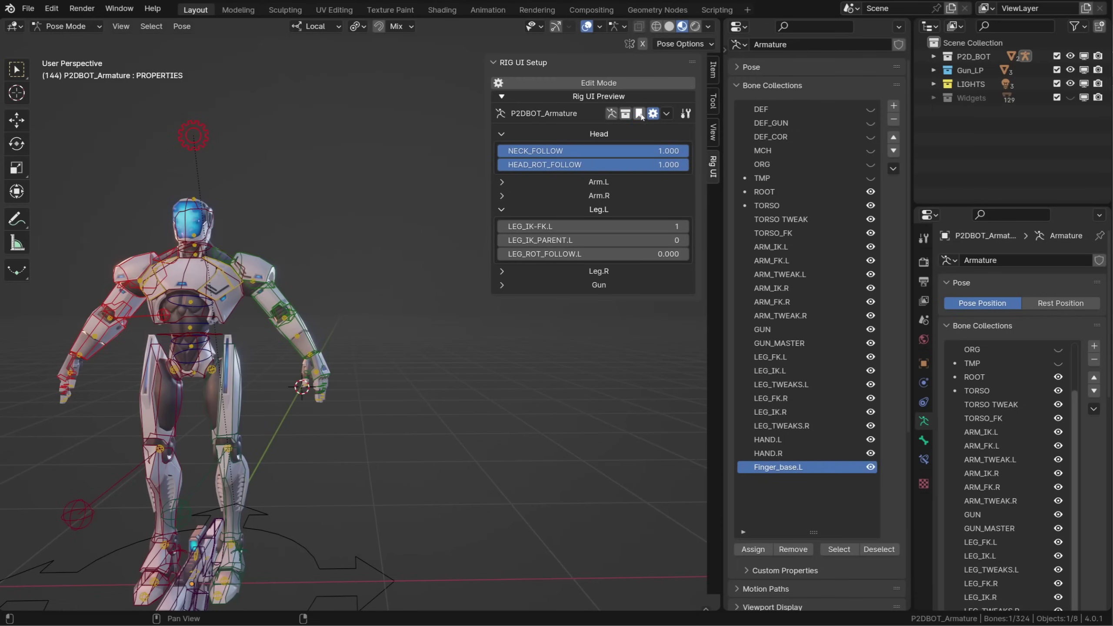
left_click(640, 113)
left_click(640, 113)
left_click(625, 113)
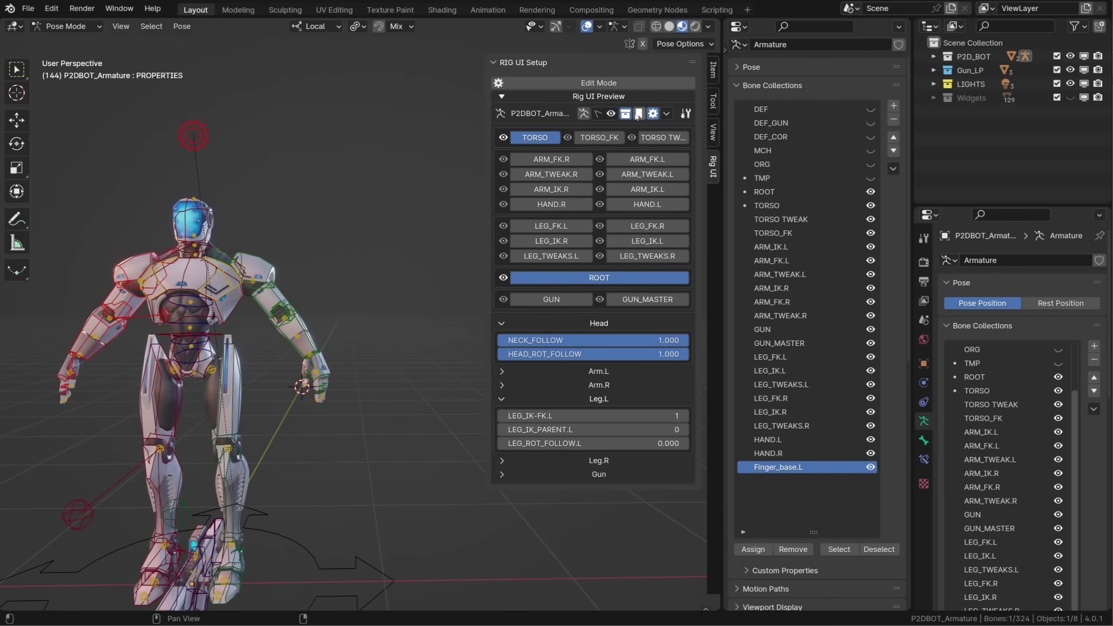
Show the visibility bookmarks in the rig panel again
left_click(639, 114)
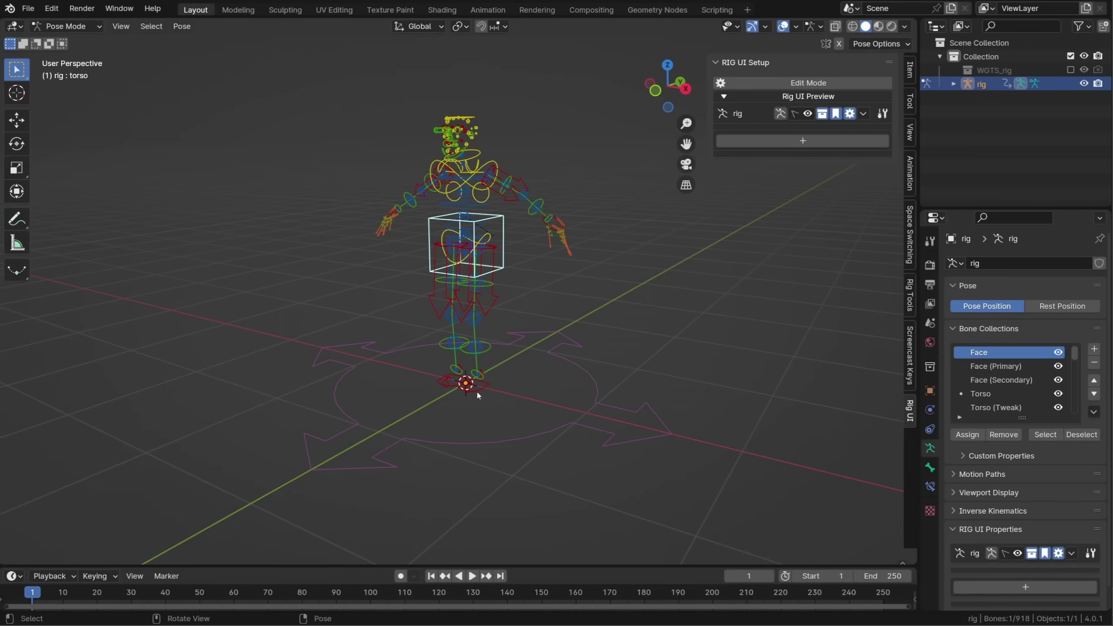
Switch on Edit Mode for the Rigify rig and build its bone collection layout with Rigify my Rig UI
left_click(786, 83)
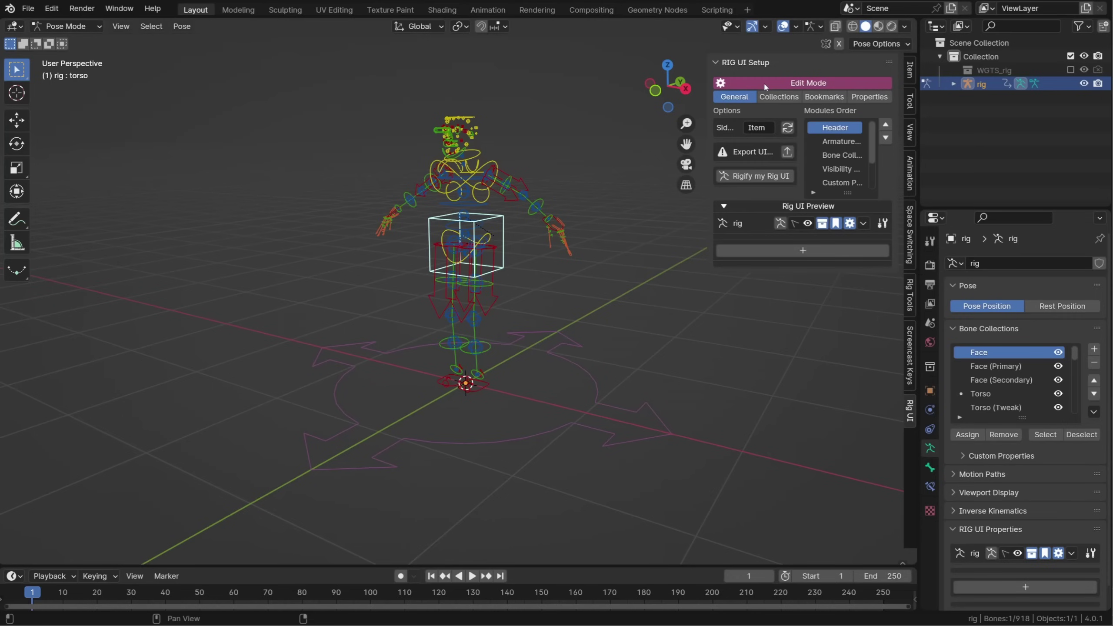
left_click(760, 177)
left_click(745, 255)
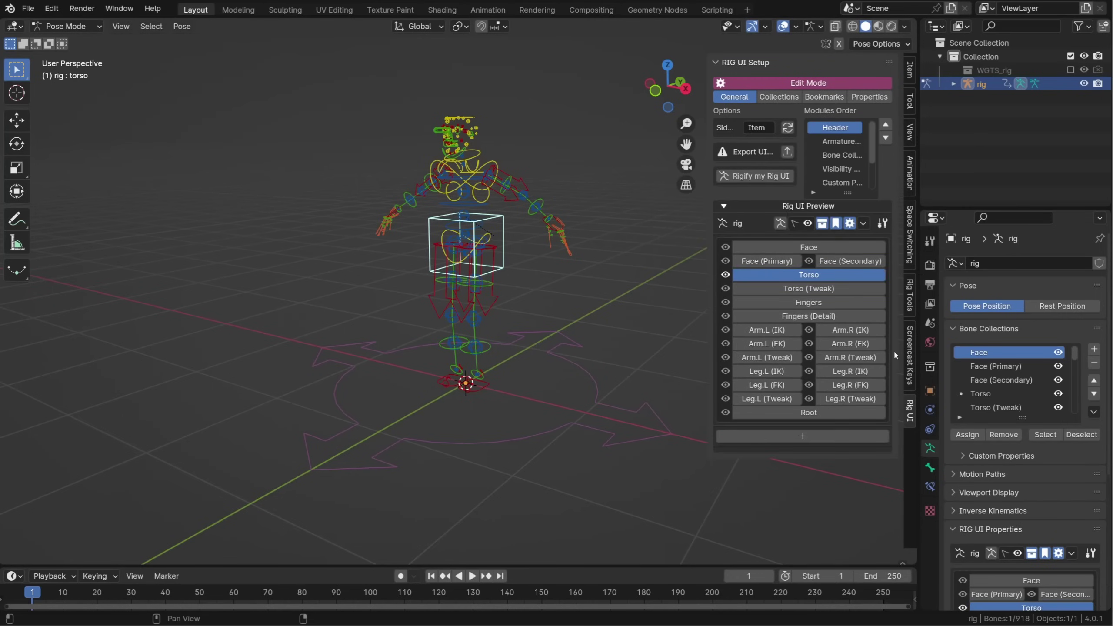
left_click(795, 100)
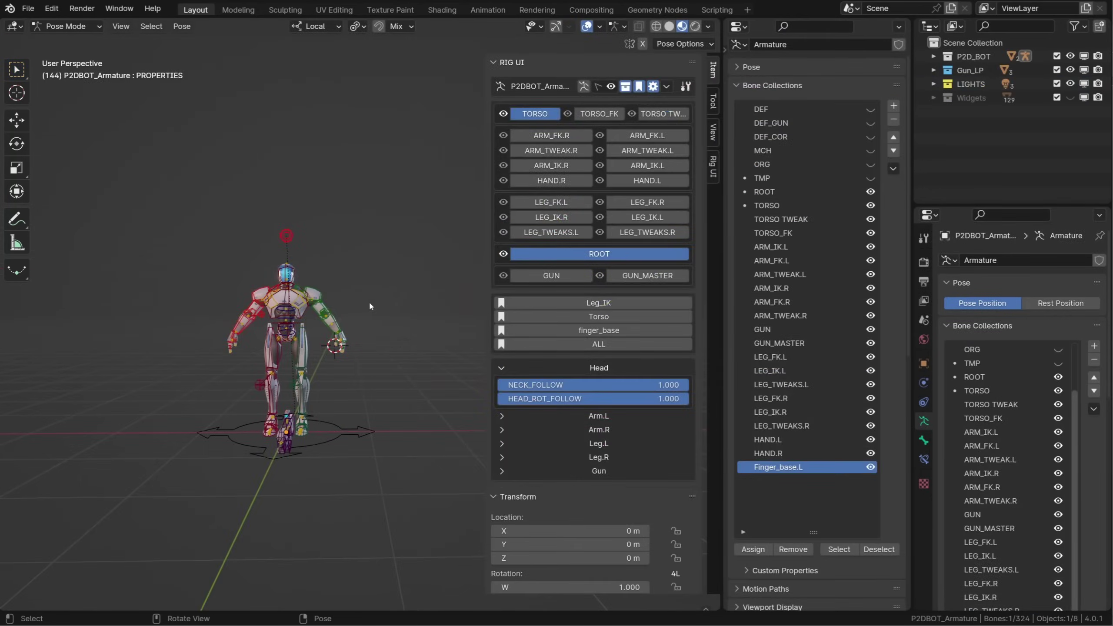
Hide the sidebar and maximize the 3D viewport showing the robot
key("n")
key("ctrl+space")
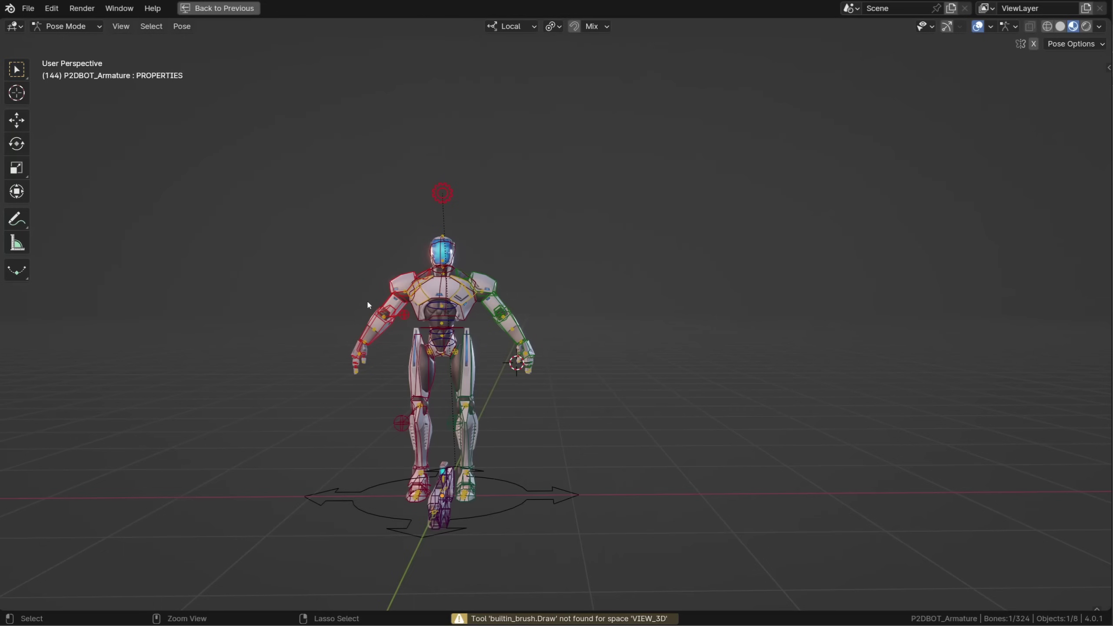
middle_click_drag(515, 306, 556, 272)
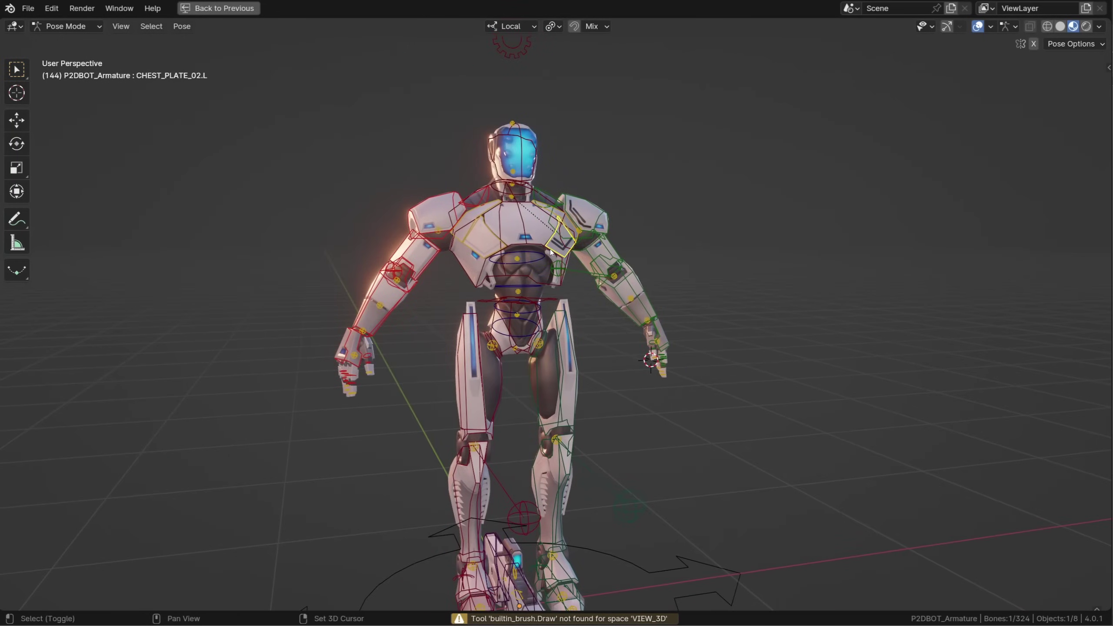
Isolate the TORSO TWEAK bone collection from the pop-up rig panel and restore the visibility of all collections
key("shift+space")
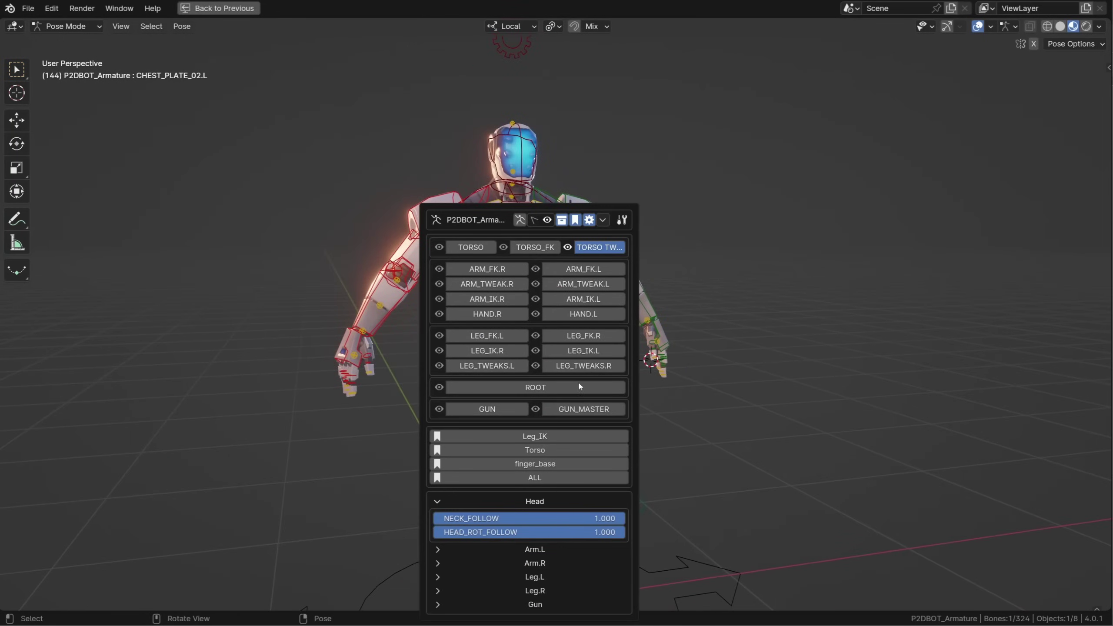
left_click(599, 247)
middle_click_drag(707, 316, 588, 348)
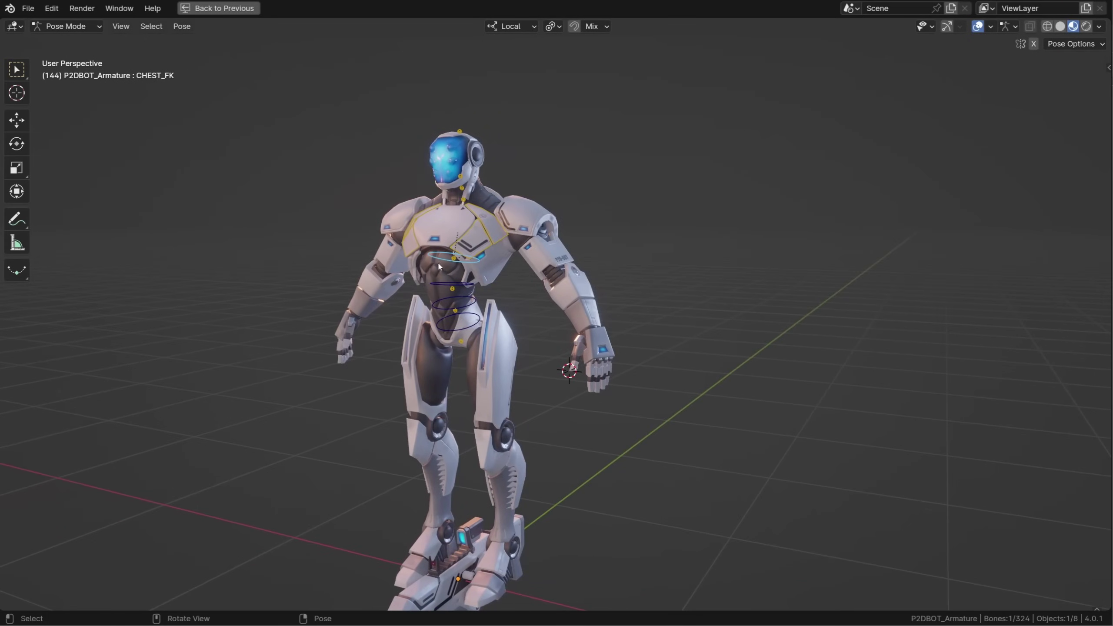
key("shift+space")
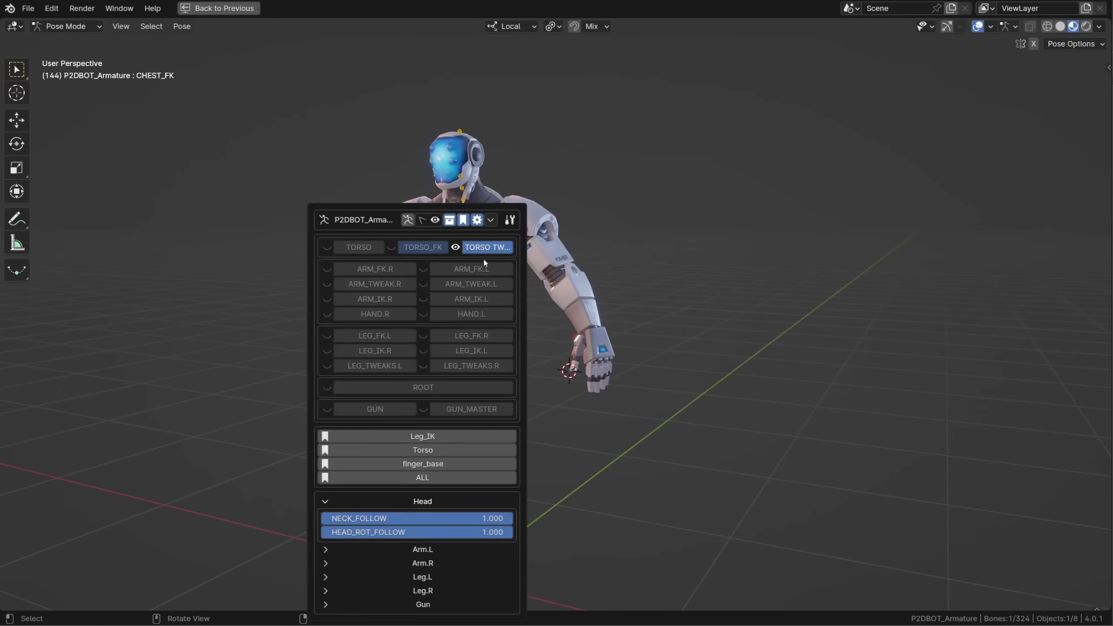
left_click(484, 253)
Hide the bone collections, bookmarks and custom properties in the pop-up rig panel
key("shift+space")
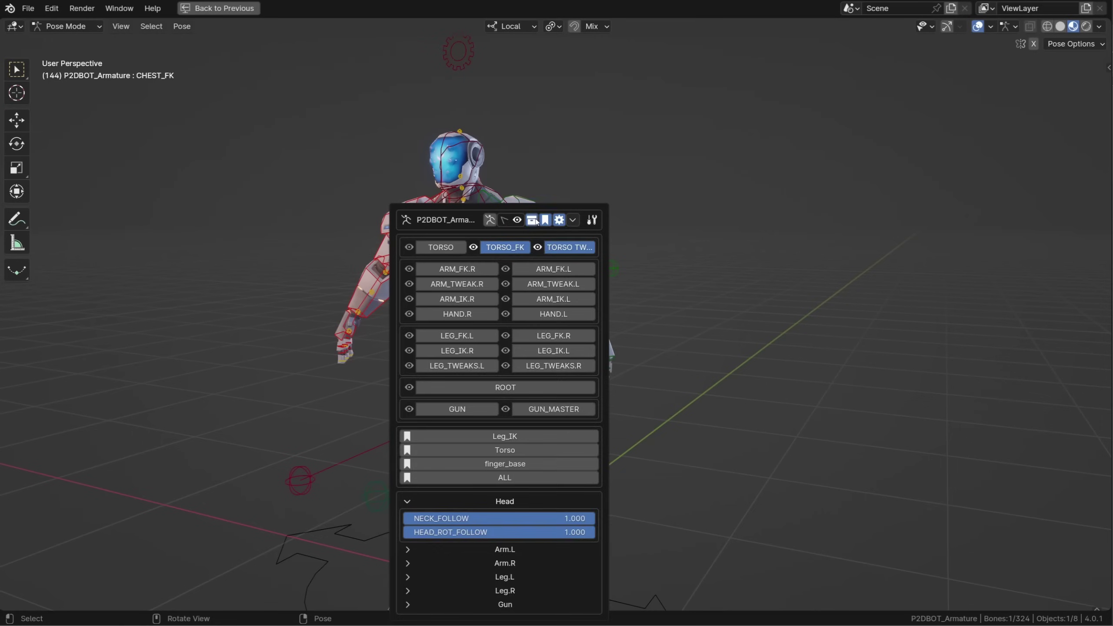
left_click(532, 220)
left_click(545, 220)
left_click(558, 220)
Show only the bookmarks in the pop-up rig panel and activate the Torso bookmark
key("shift+space")
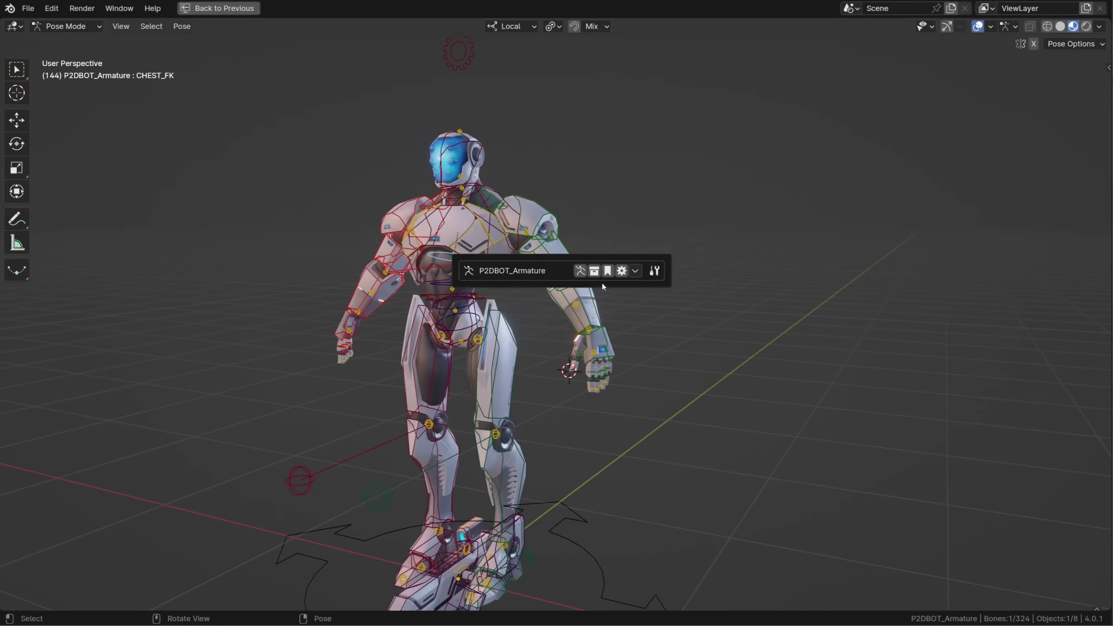
left_click(608, 271)
left_click(561, 308)
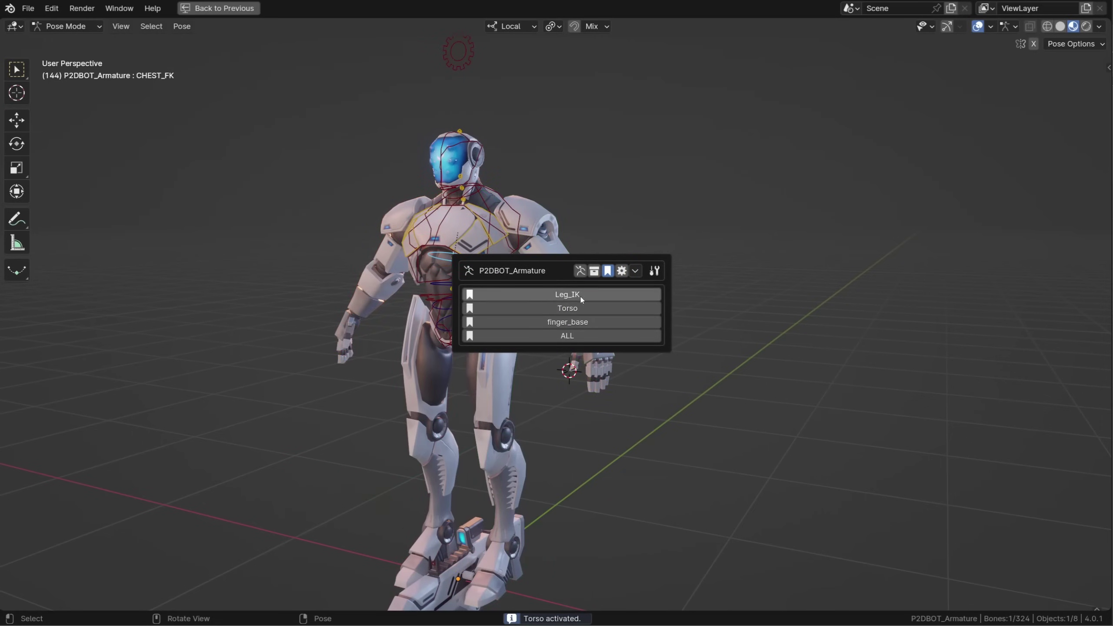
left_click(580, 271)
key("Escape")
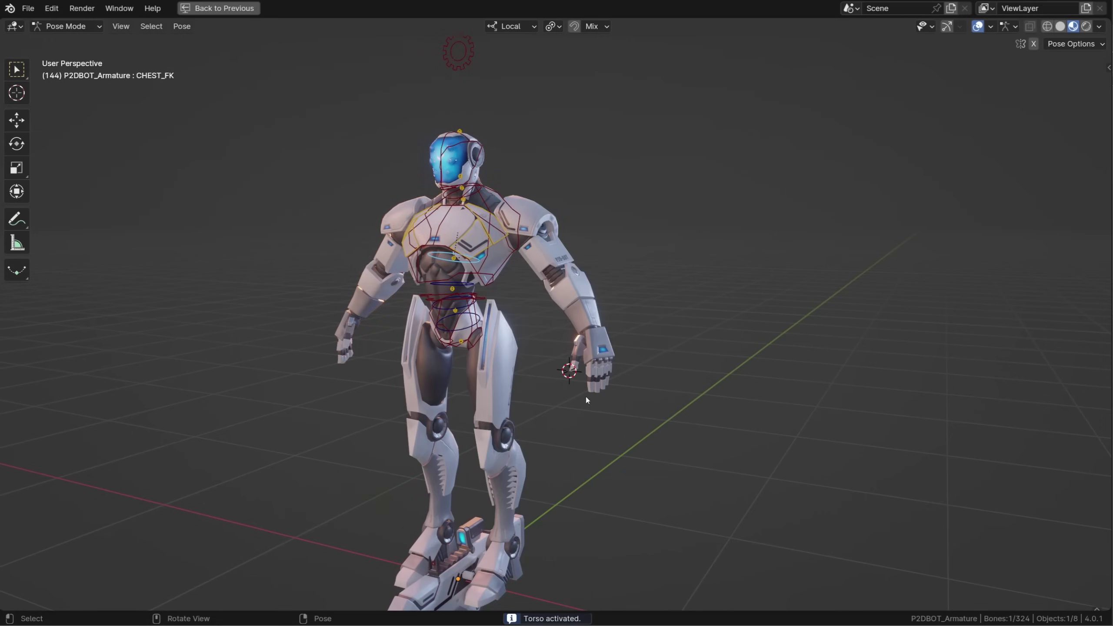
Activate the ALL bookmark from the pop-up rig panel
mouse_move(586, 397)
middle_mouse_down()
mouse_move(550, 375)
mouse_move(578, 382)
middle_mouse_up()
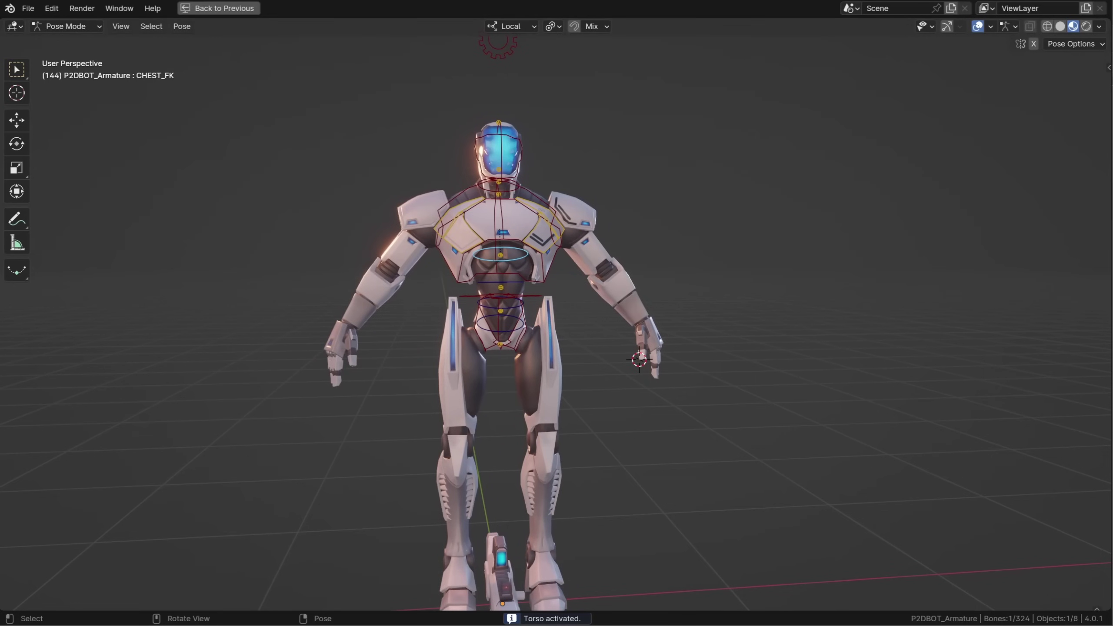
middle_click_drag(491, 400, 452, 394)
key("shift+alt+w")
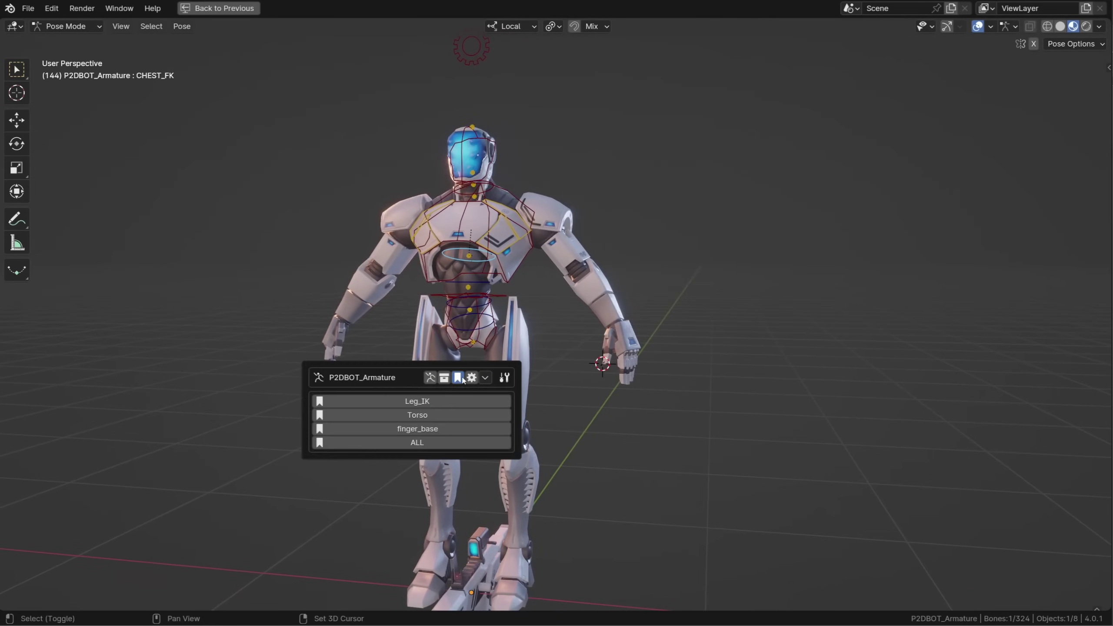
left_click(417, 443)
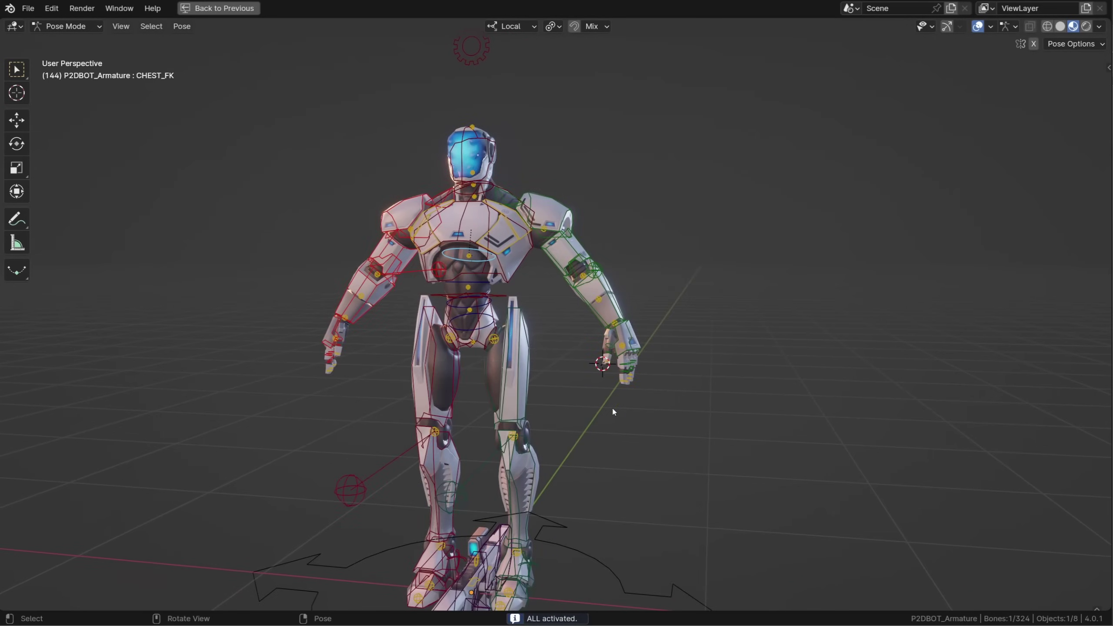
Show the bone collections and custom properties in the pop-up rig panel alongside the bookmarks
scroll(613, 406, "down", 3)
middle_click_drag(598, 418, 585, 427)
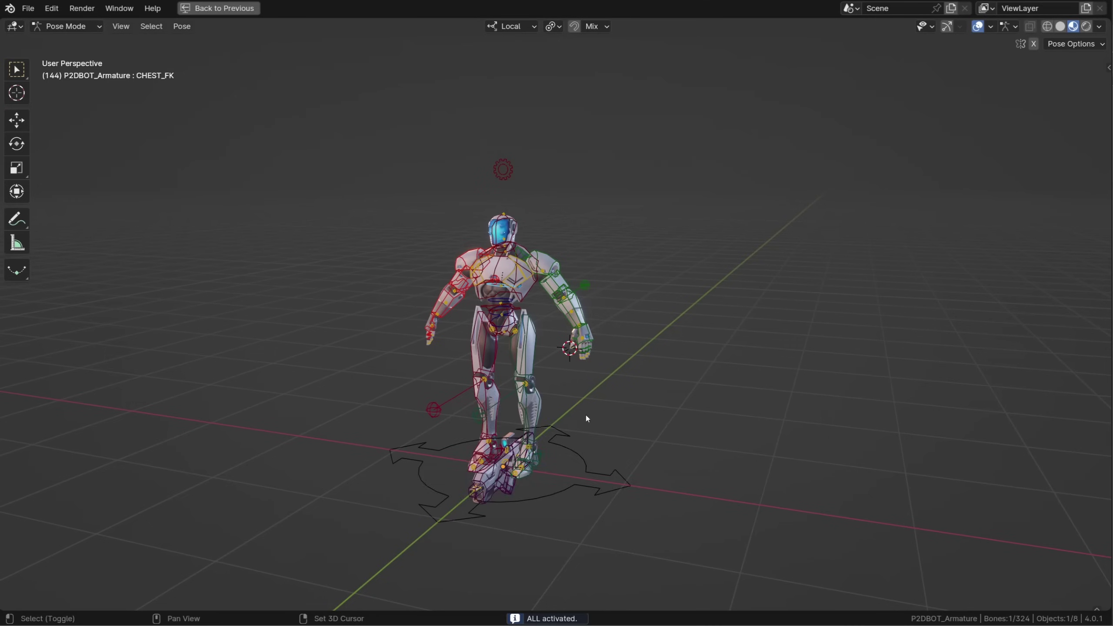
key("shift+alt+w")
left_click(568, 414)
left_click(596, 346)
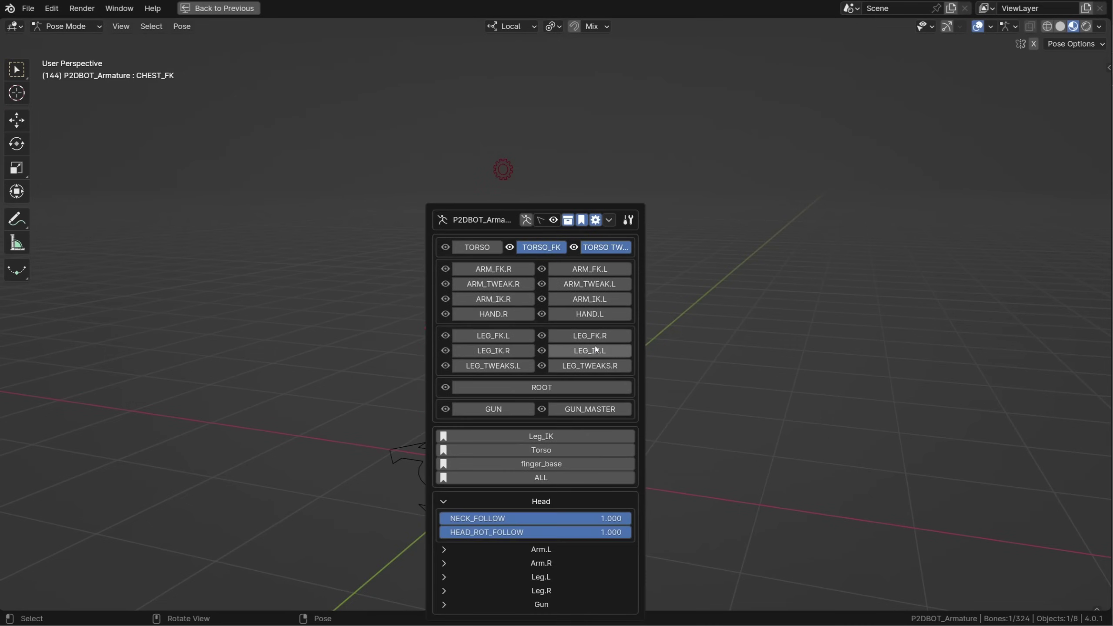
middle_click_drag(264, 409, 299, 375)
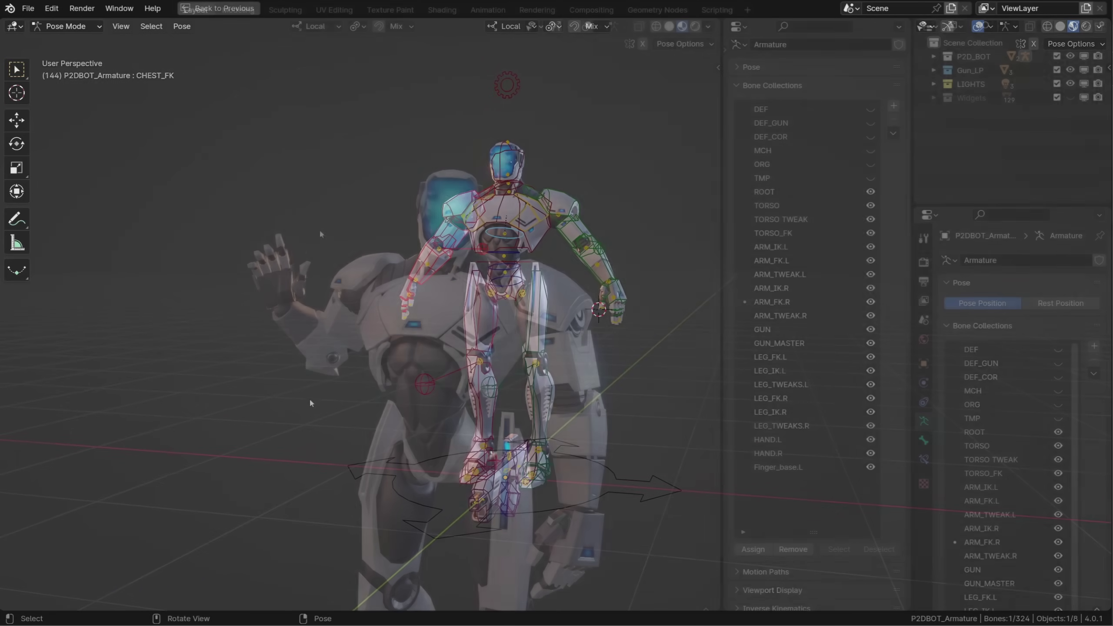
Rotate the robot's raised right forearm about its local Z axis
key("r")
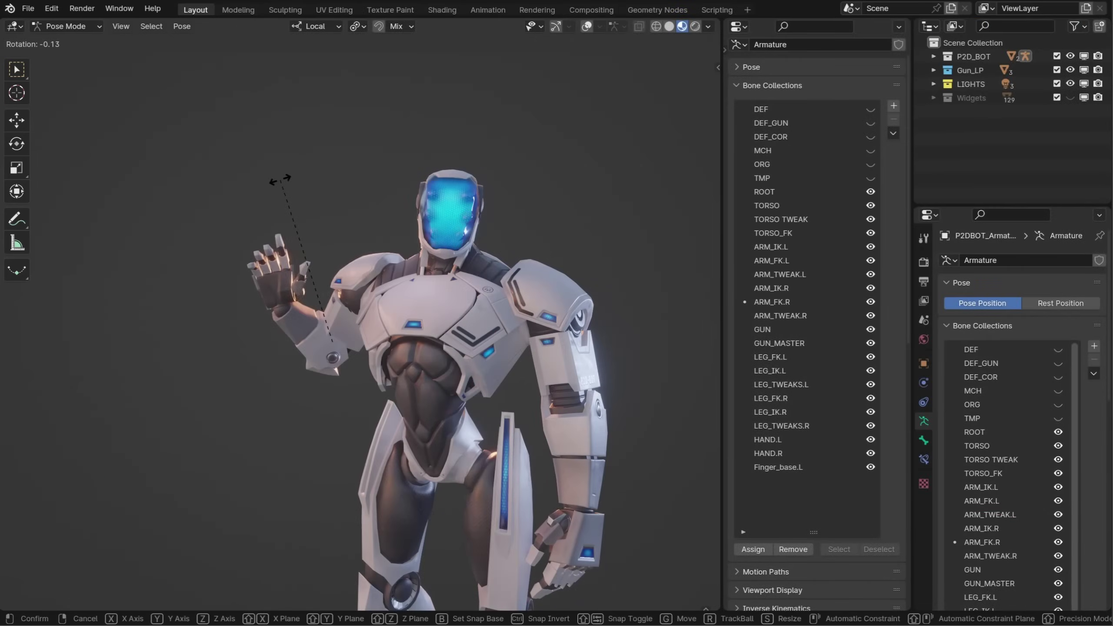
key("z")
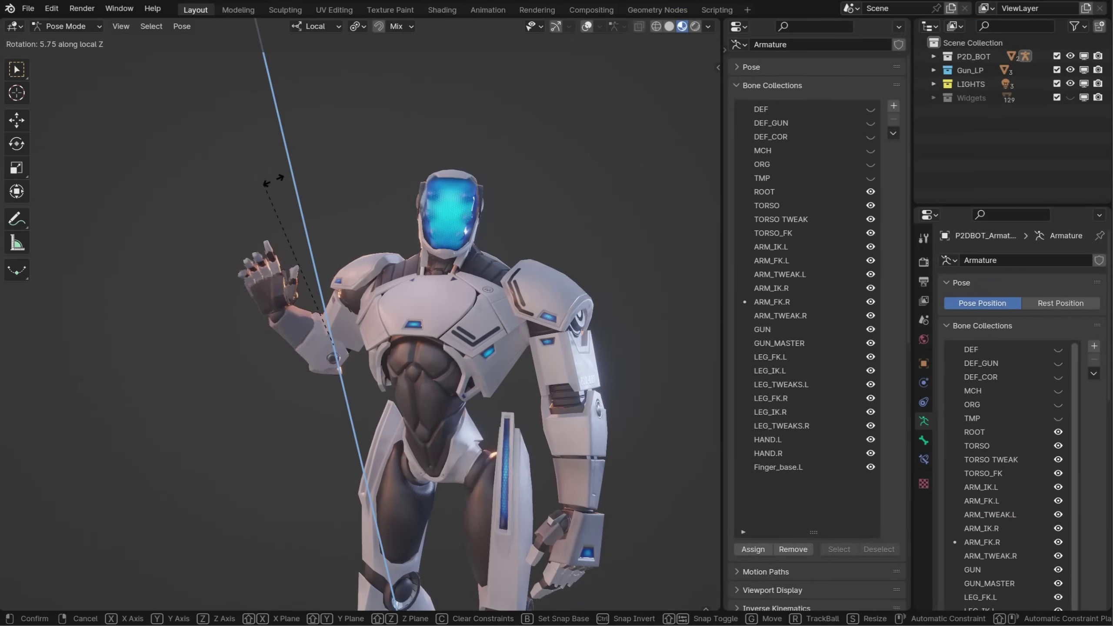